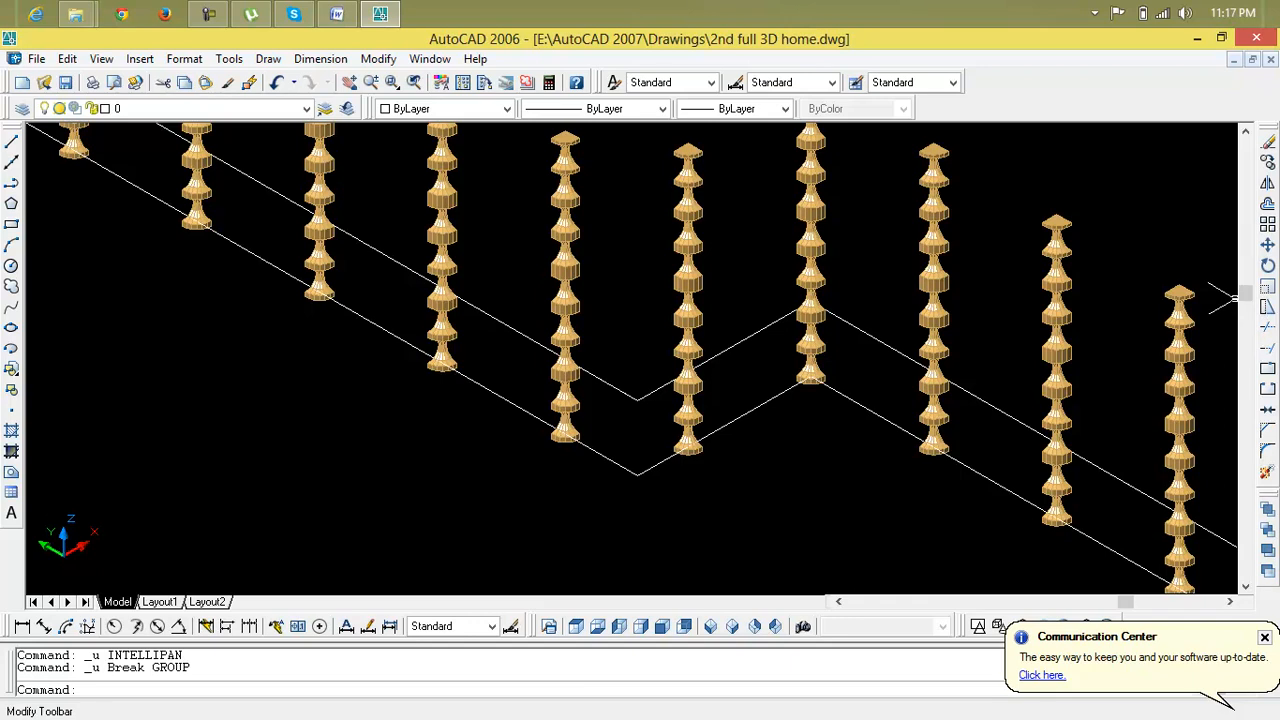
- Break the lower baseline of the railing to open a gap between two neighbouring balusters
left_click(1267, 389)
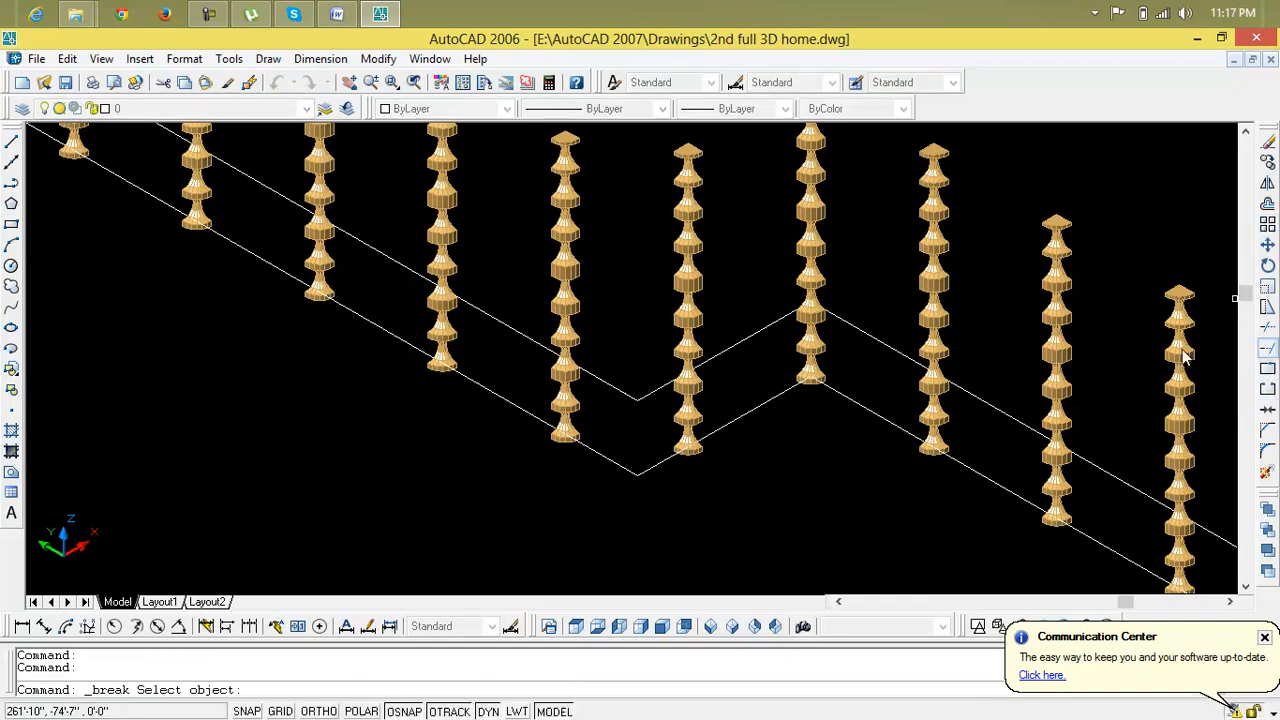
scroll(555, 410, "up", 2)
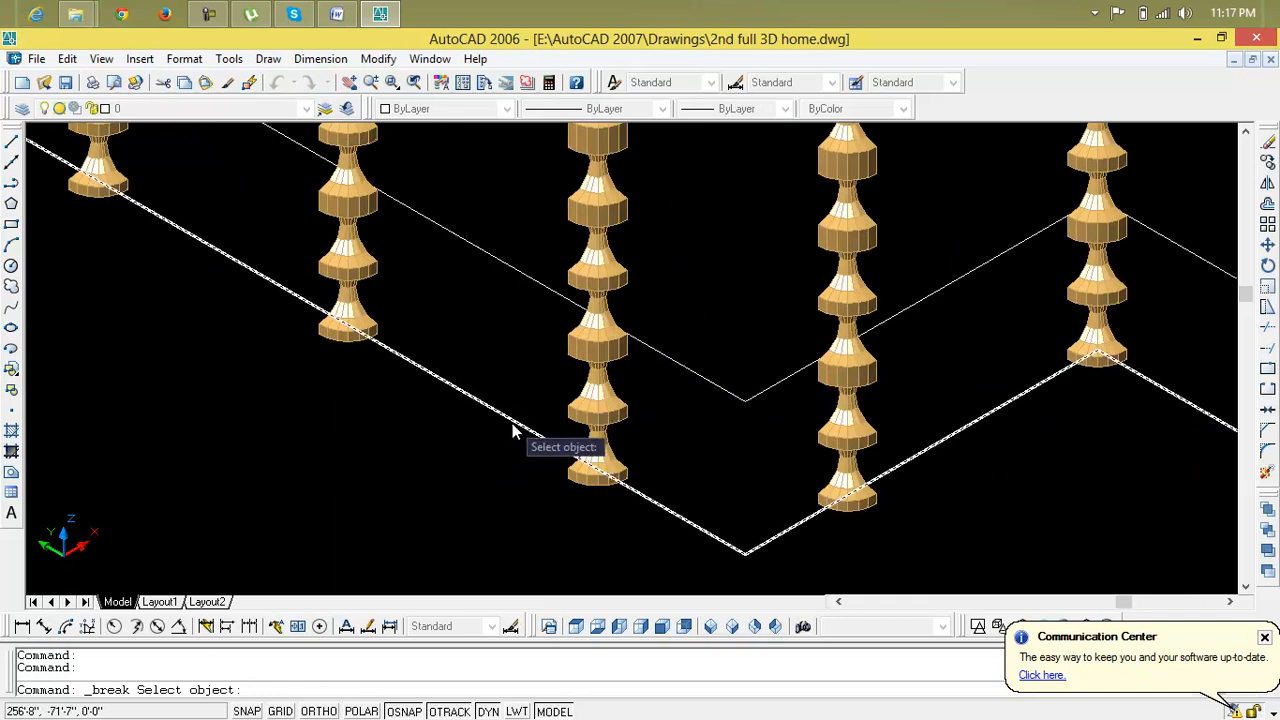
left_click(537, 436)
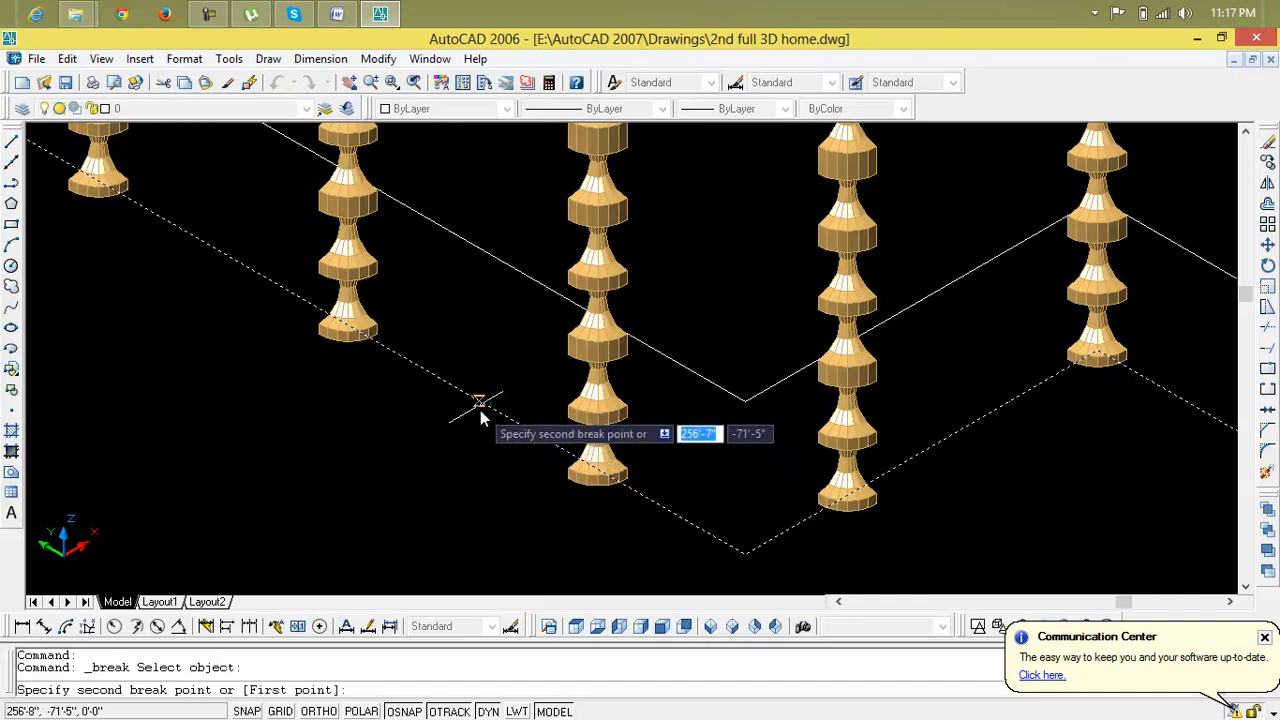
left_click(413, 372)
scroll(429, 404, "down", 2)
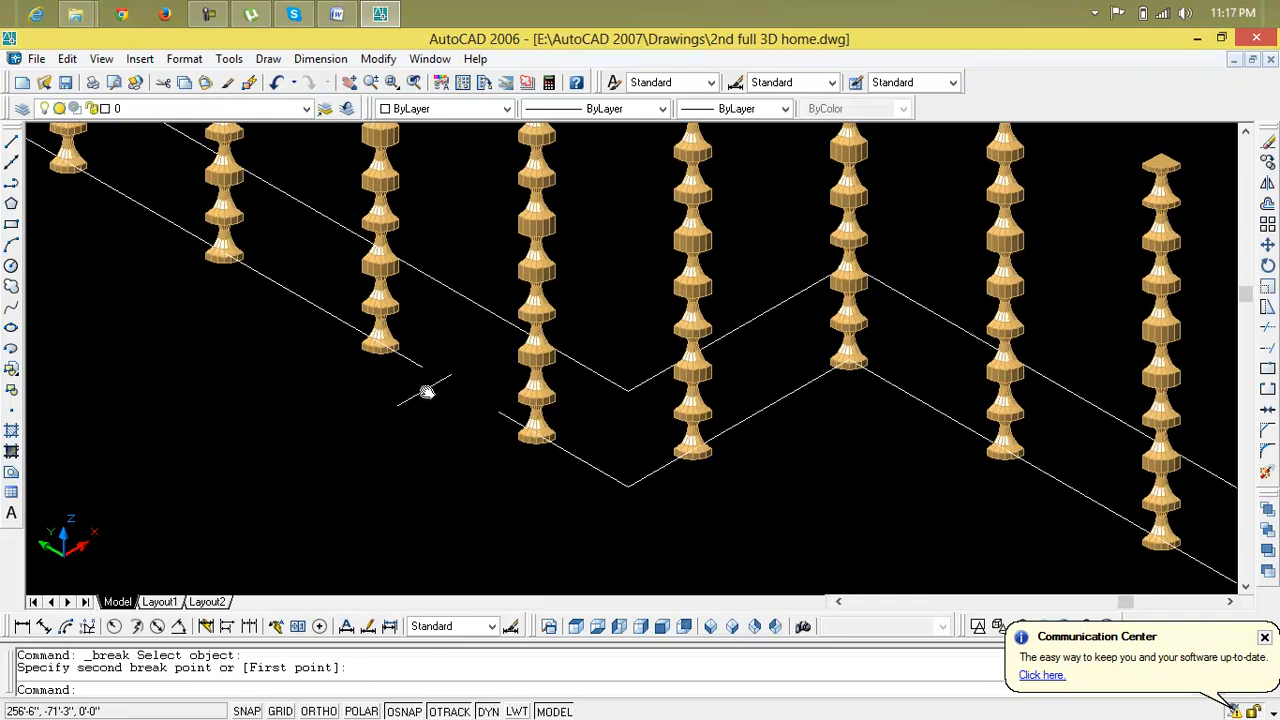
- With Ortho on, draw a line about 6" long along the X direction, starting beside the gap in the baseline
scroll(420, 395, "up", 6)
key("Escape")
key("Escape")
type("l")
key("Return")
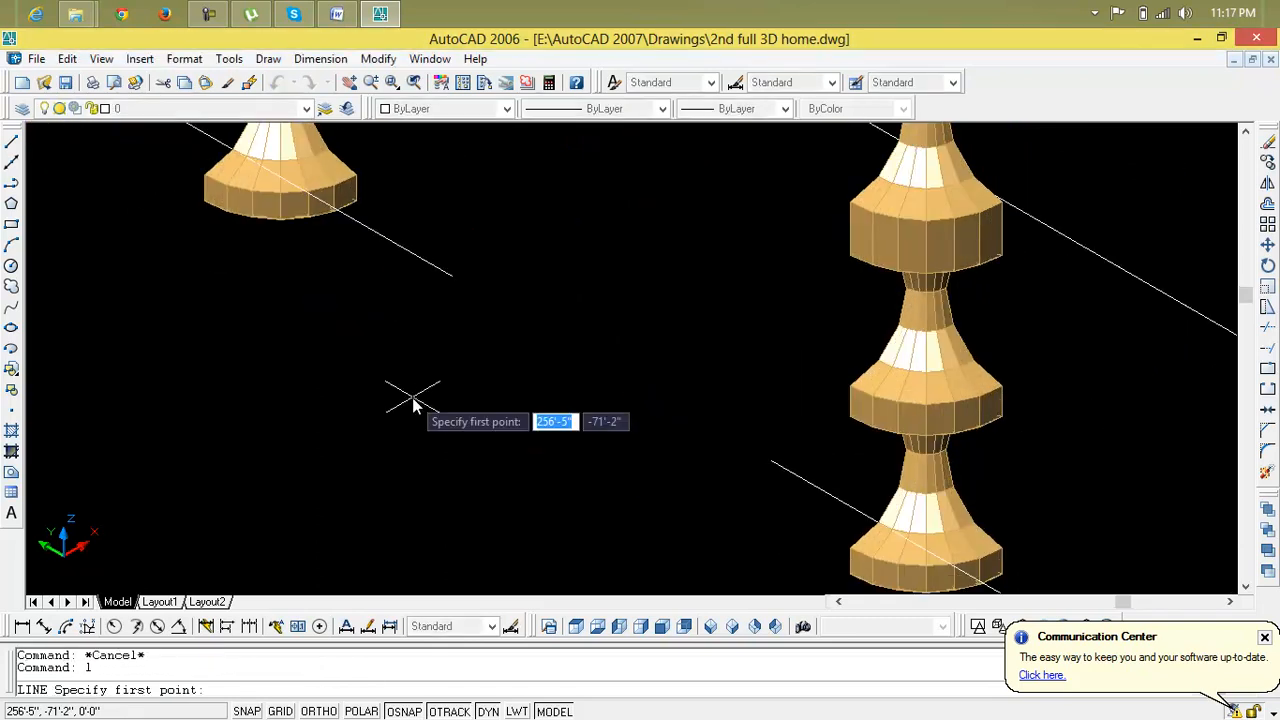
left_click(415, 415)
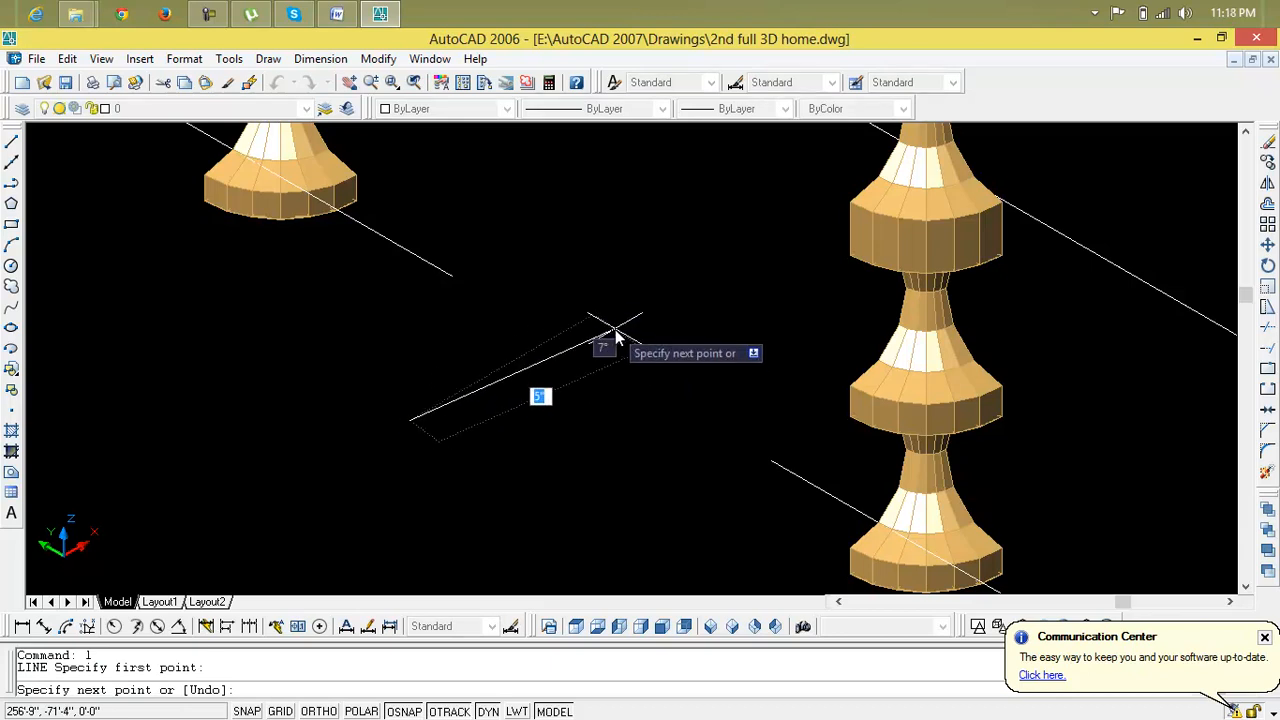
key("F8")
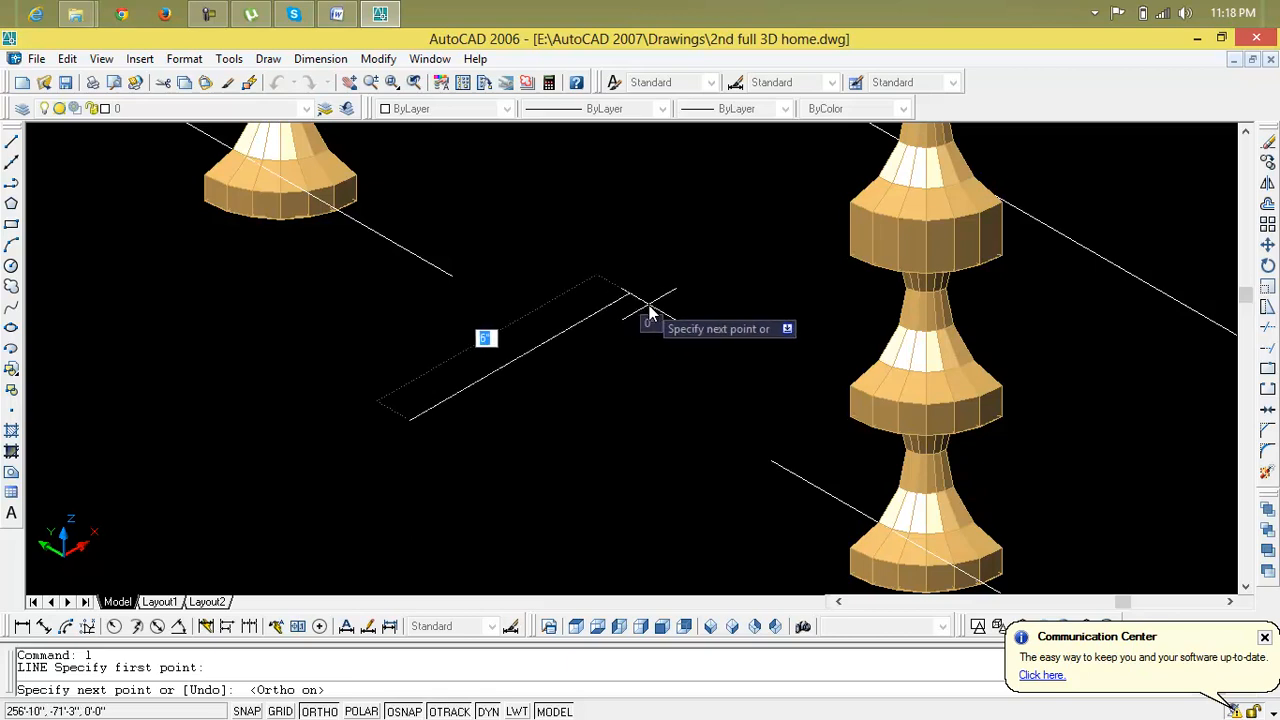
left_click(648, 313)
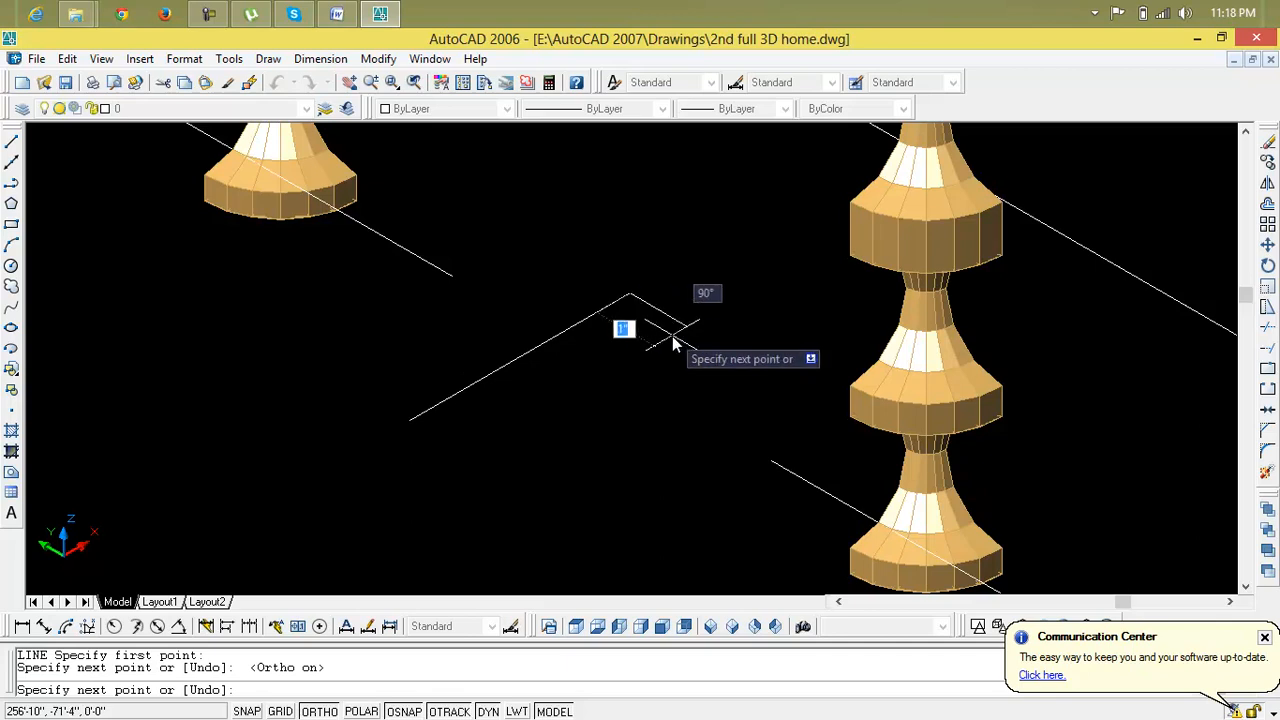
- Continue the line through three more perpendicular sides, forming a nearly closed rectangle about 6" long
left_click(736, 366)
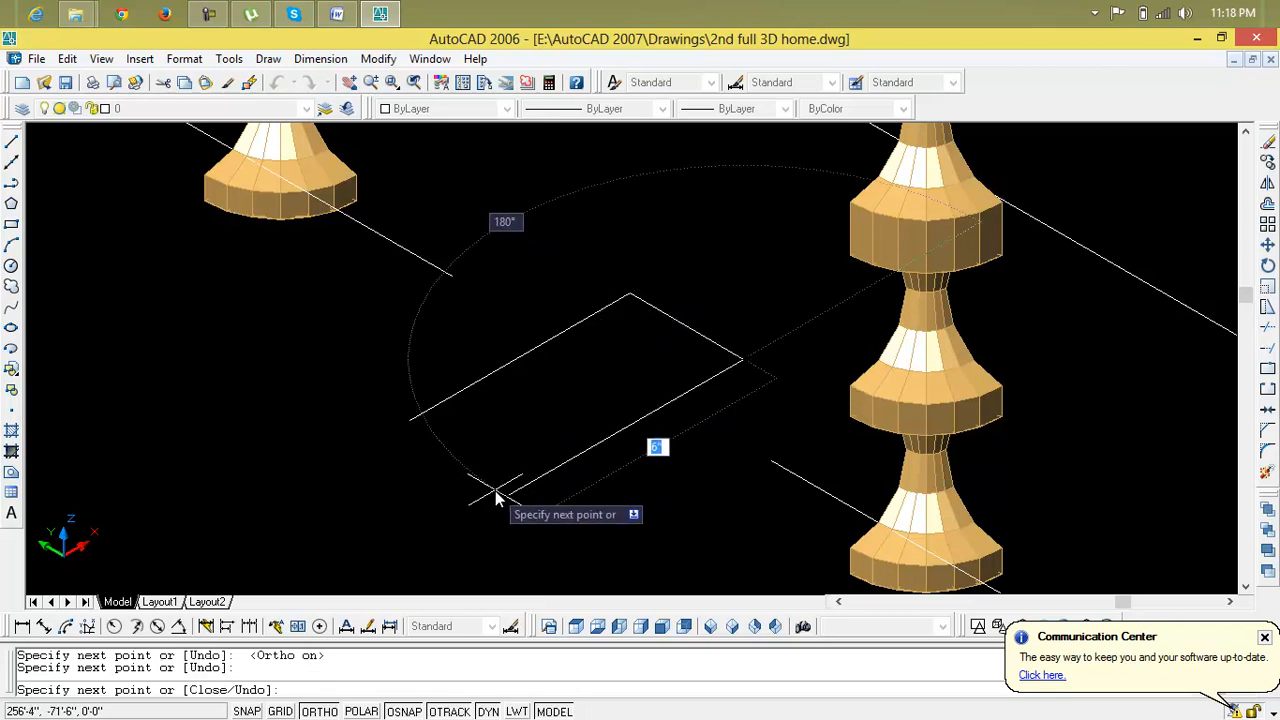
left_click(496, 496)
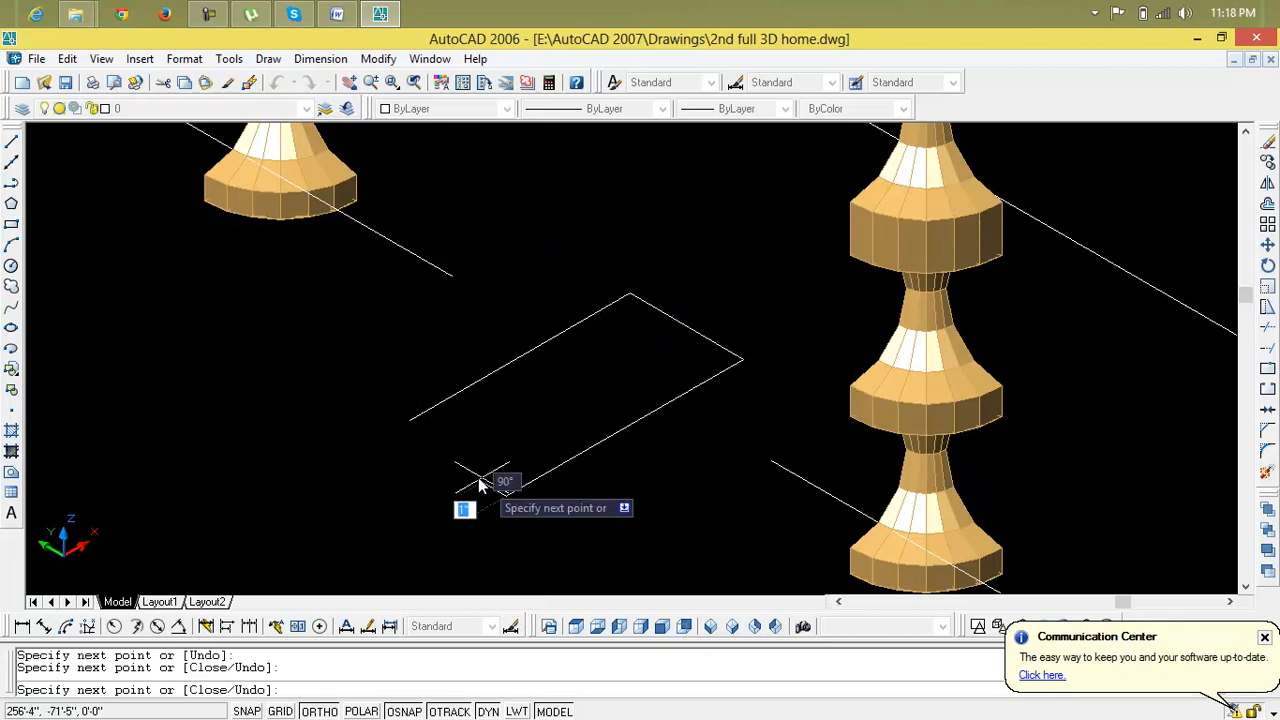
left_click(395, 430)
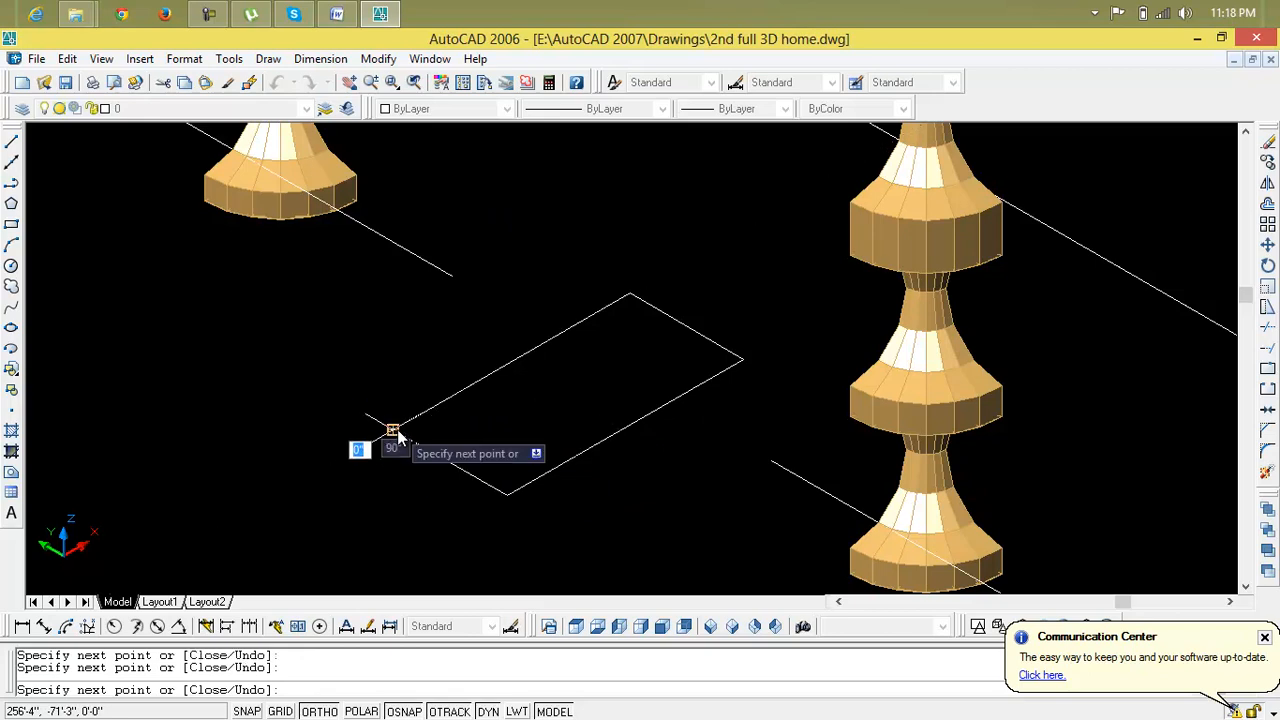
key("Escape")
key("Escape")
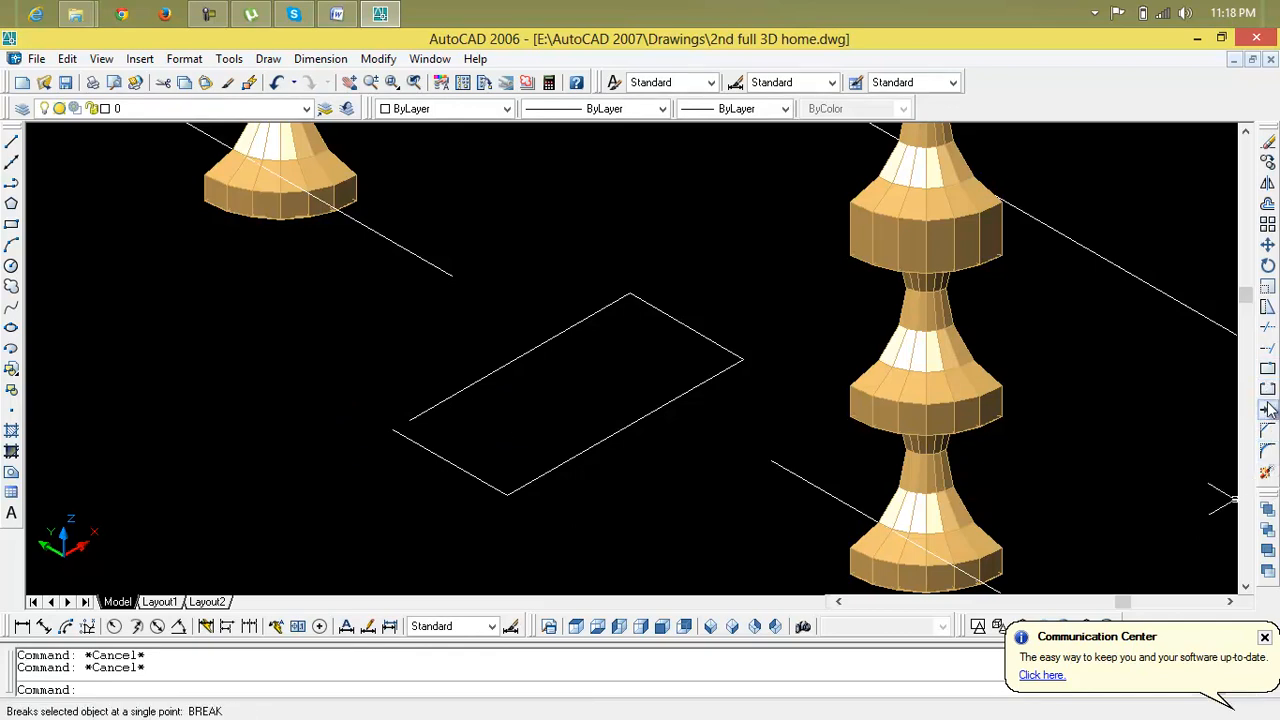
- Try to fillet the open corner of the rectangle between its long side and adjoining short side
scroll(430, 422, "up", 4)
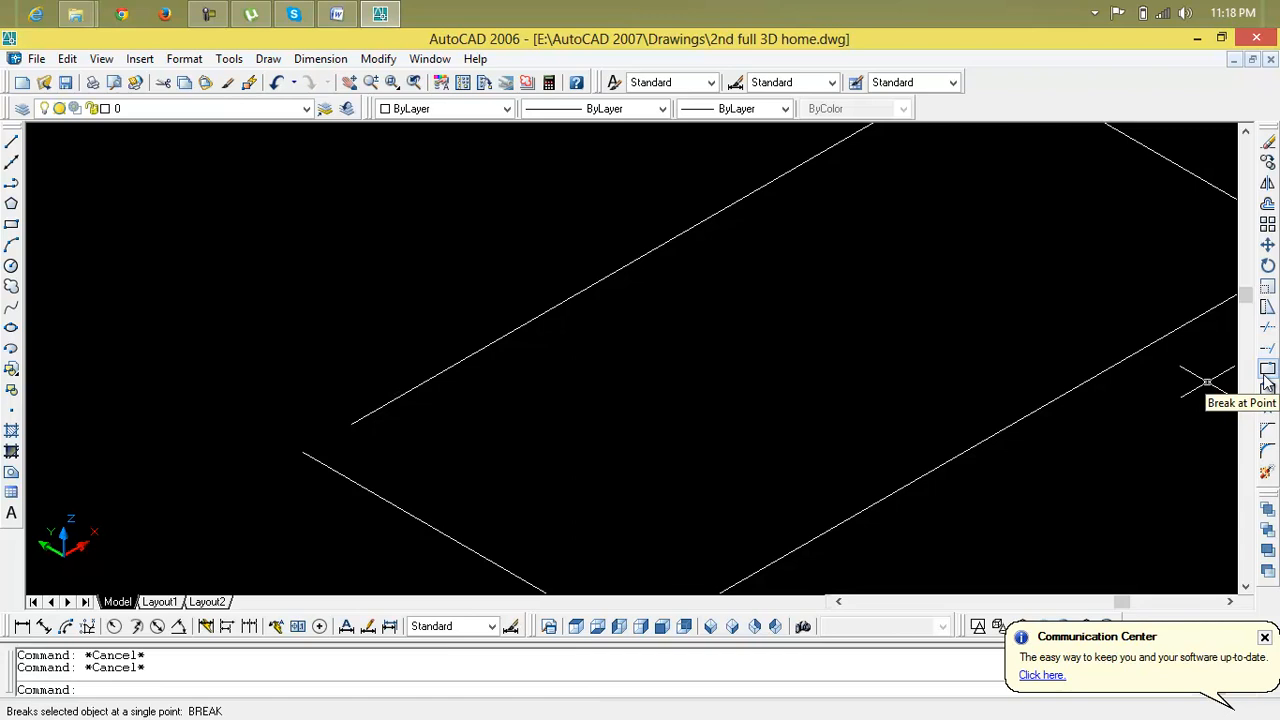
key("Return")
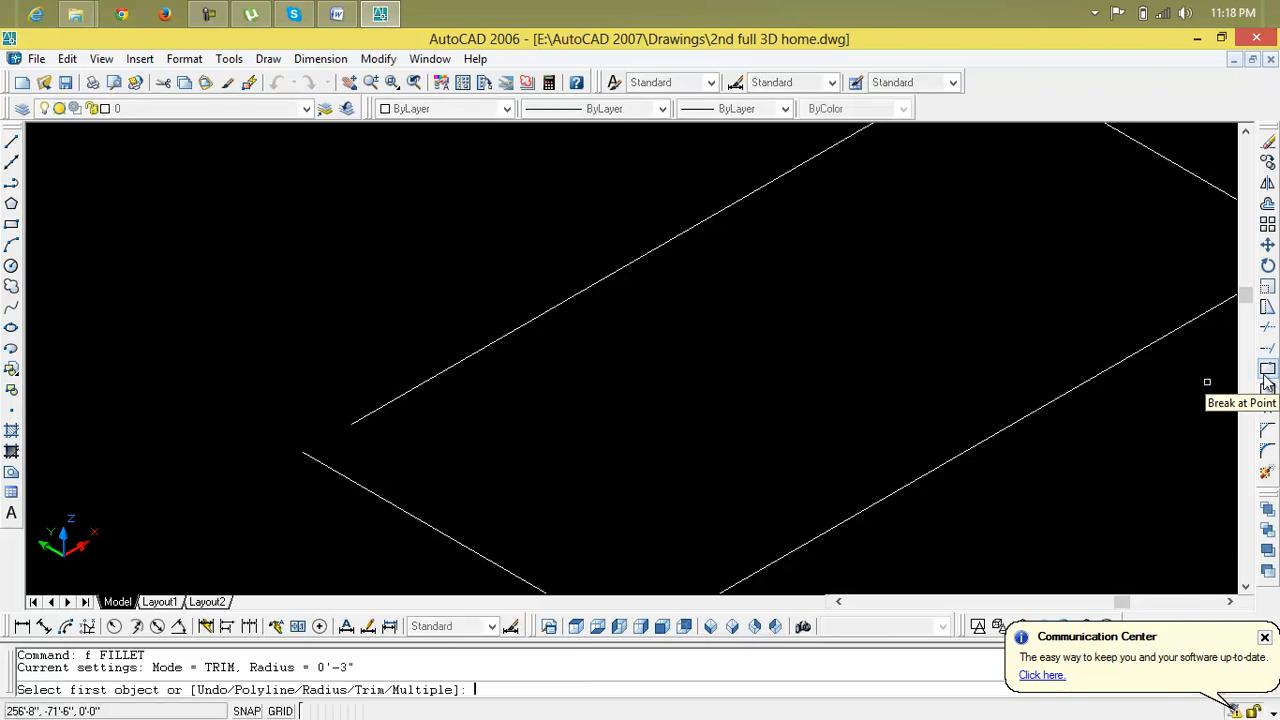
left_click(452, 368)
left_click(386, 507)
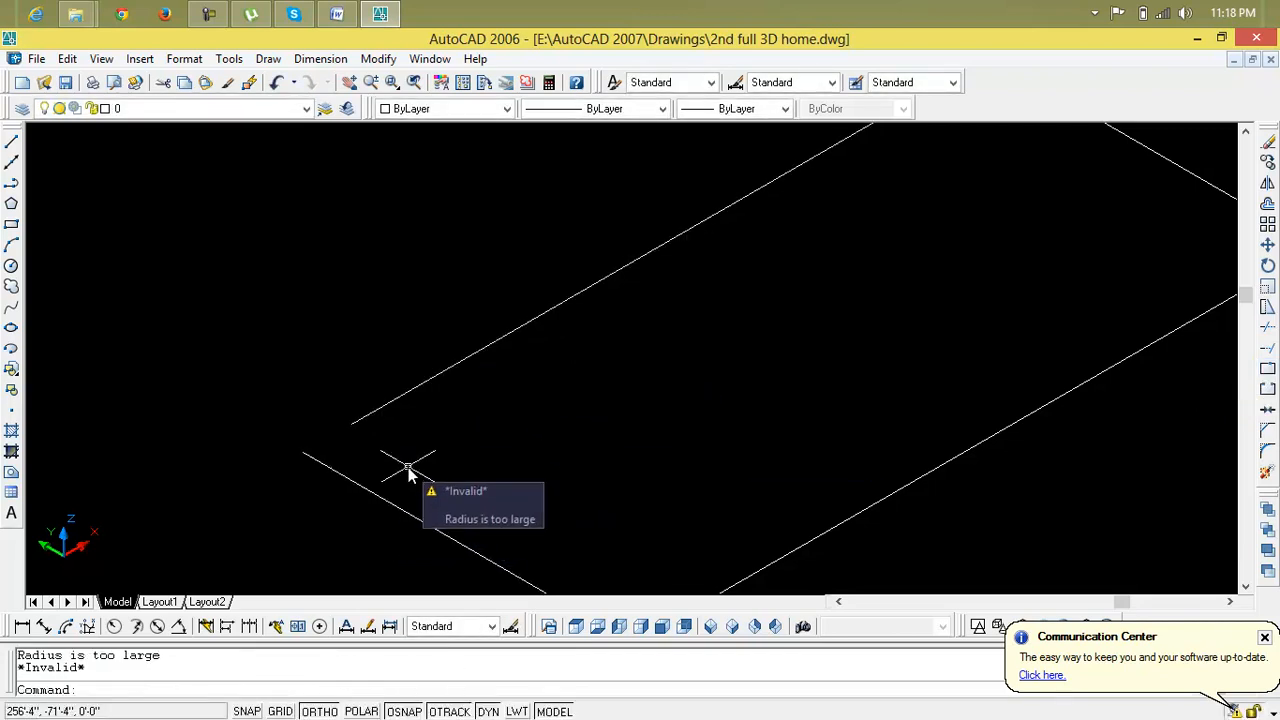
key("Escape")
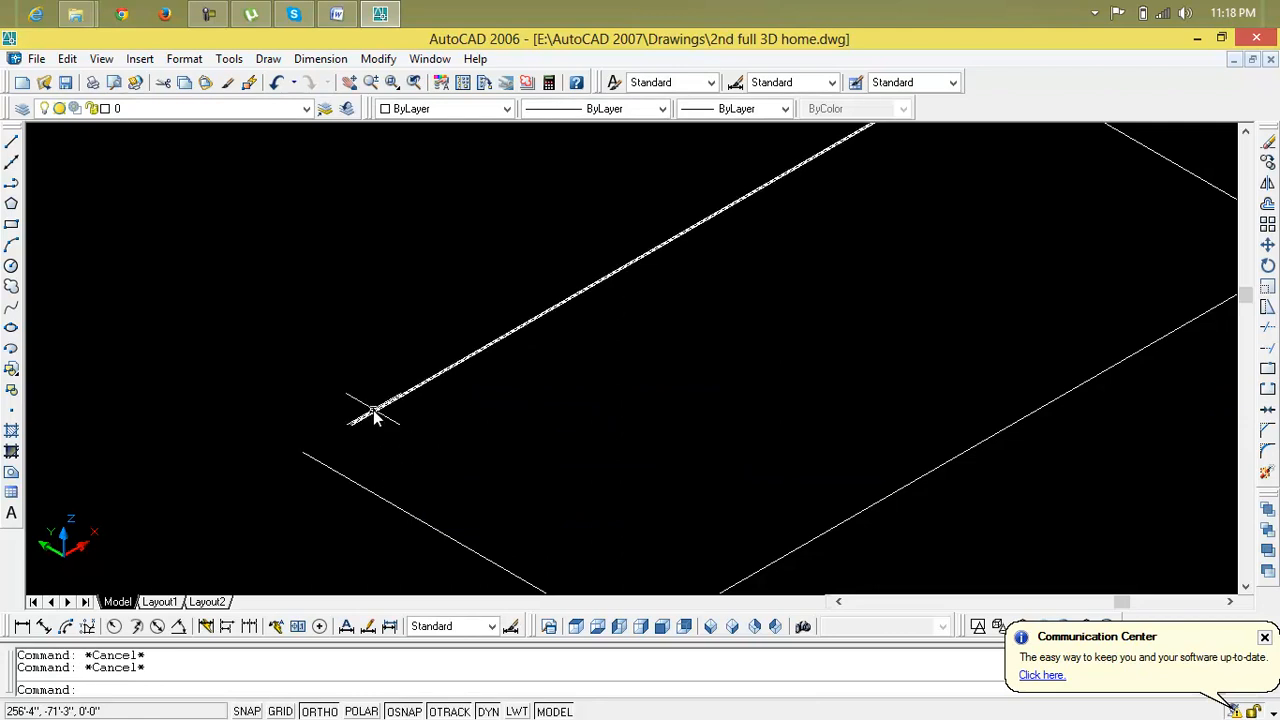
- Close the rectangle's open corner with a short line joining the two loose endpoints
type("l")
key("Return")
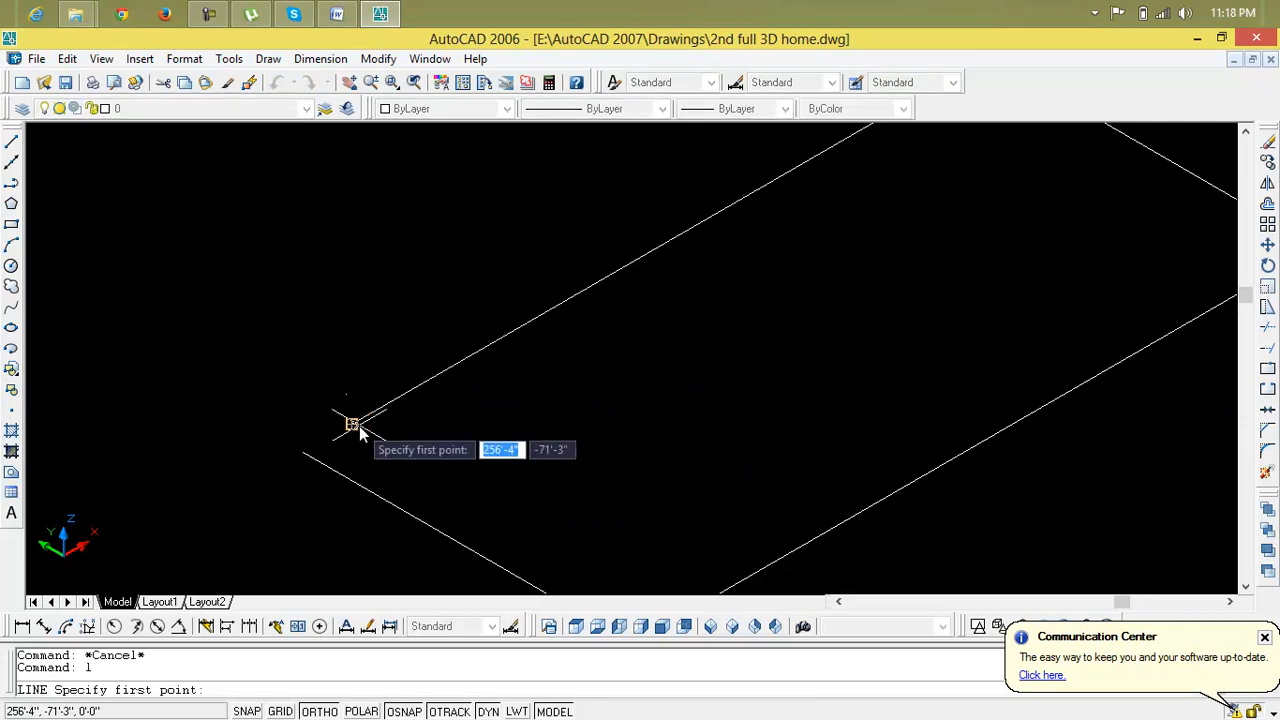
left_click(357, 426)
left_click(302, 452)
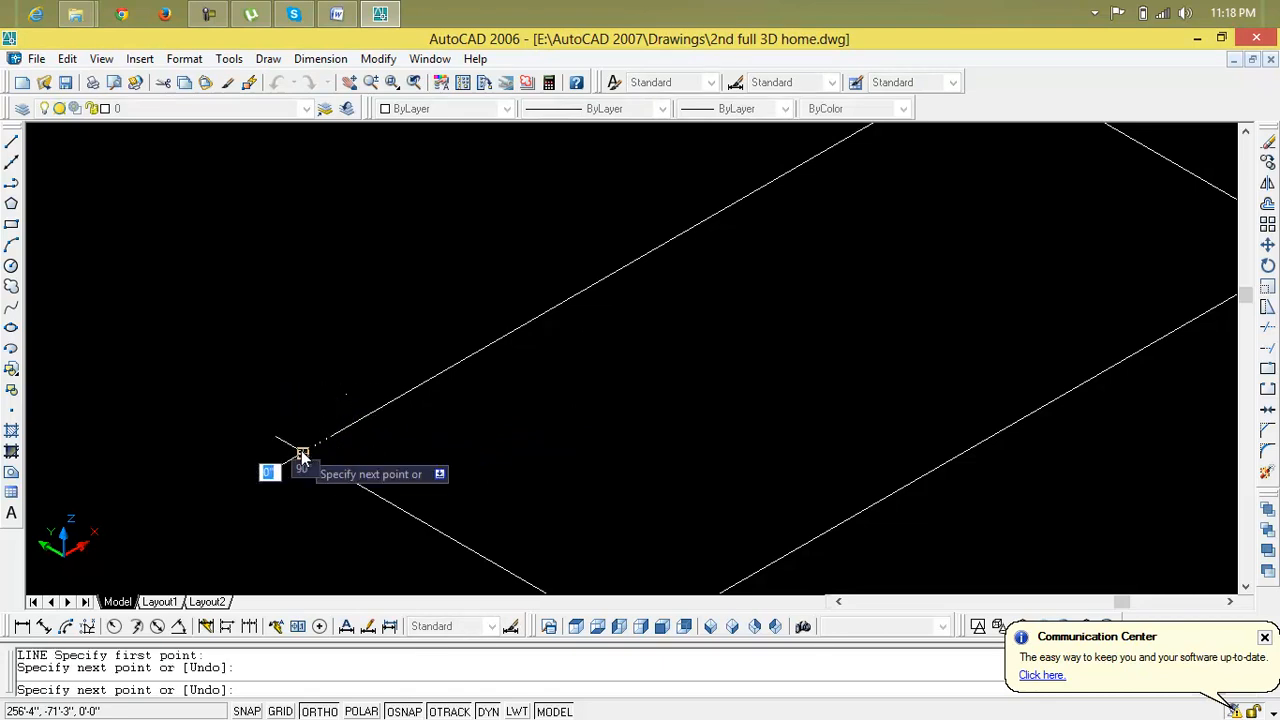
key("Return")
scroll(334, 443, "down", 2)
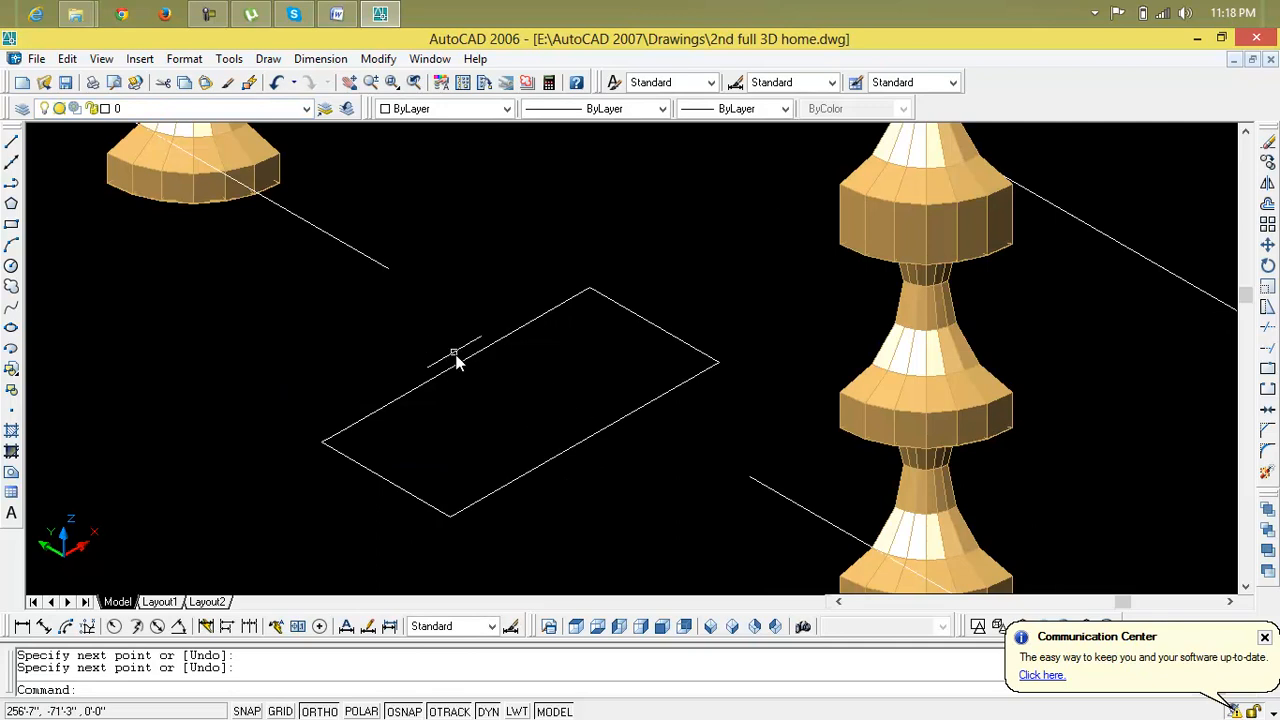
key("Escape")
key("Escape")
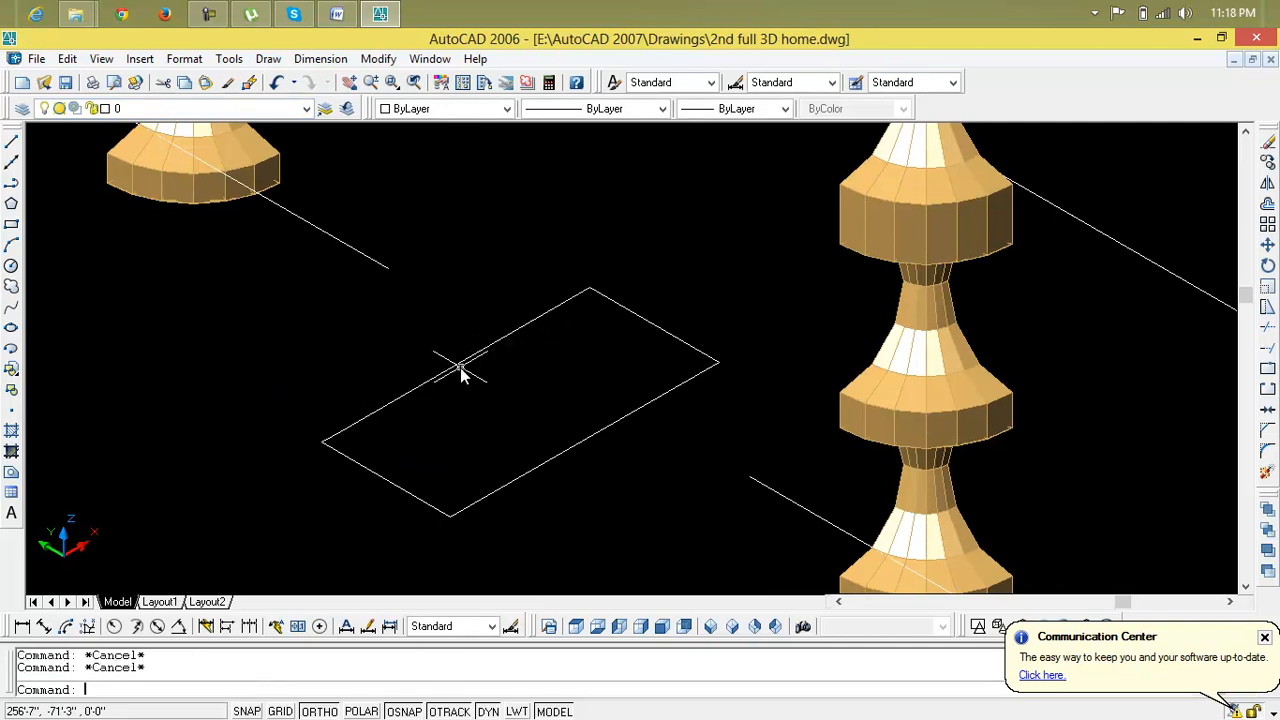
type("o")
key("Return")
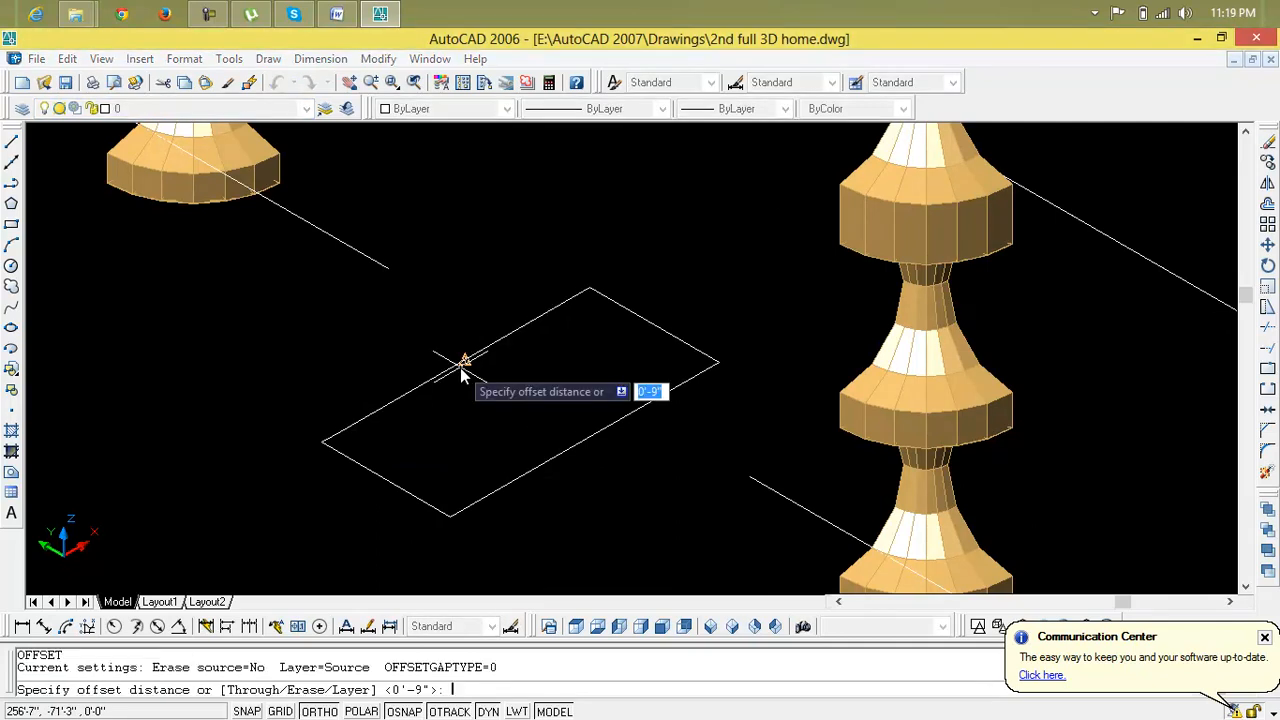
type("1")
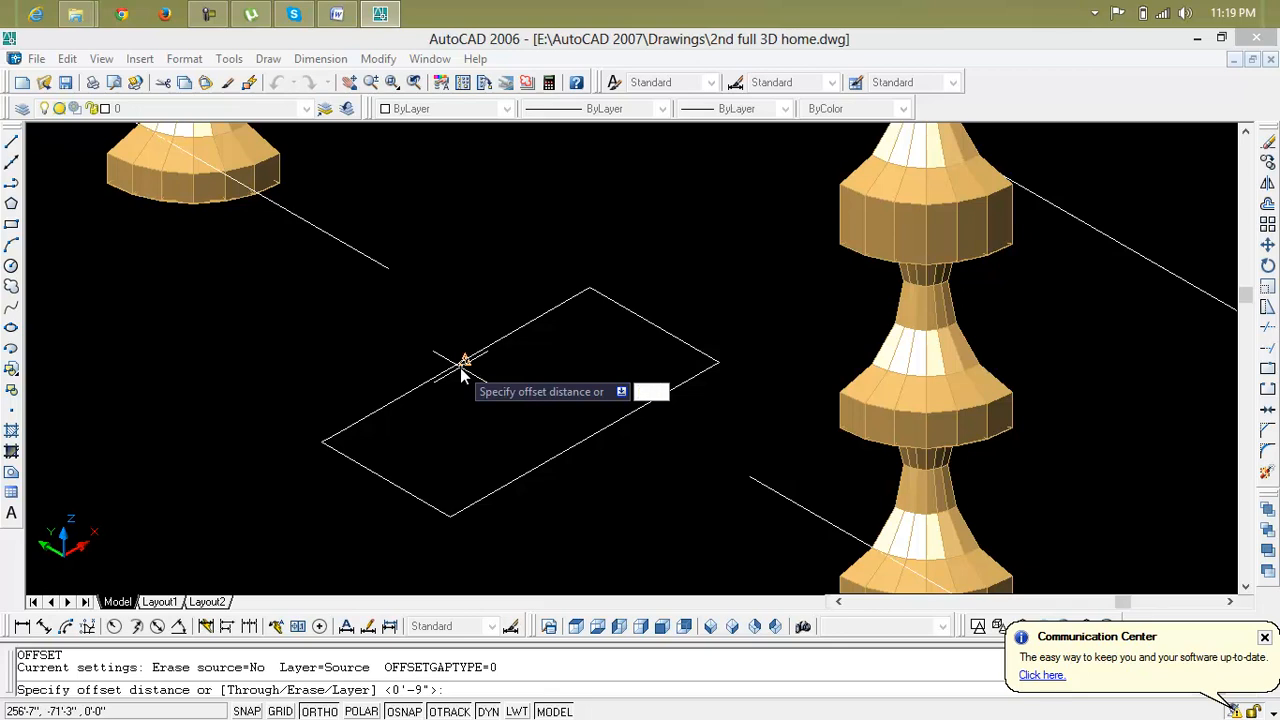
key("Escape")
middle_click_drag(451, 497, 449, 453)
key("Escape")
- Offset the rectangle's long front side outward by 1"
type("o")
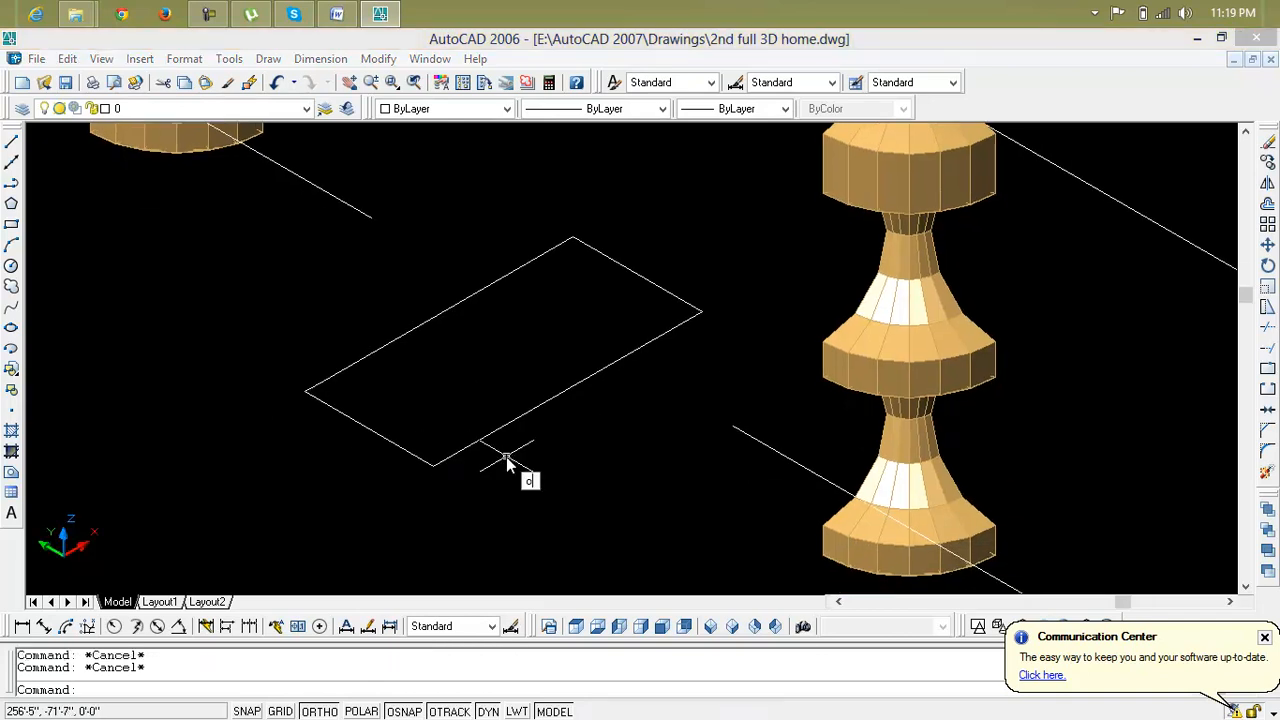
key("Return")
type("1")
key("Return")
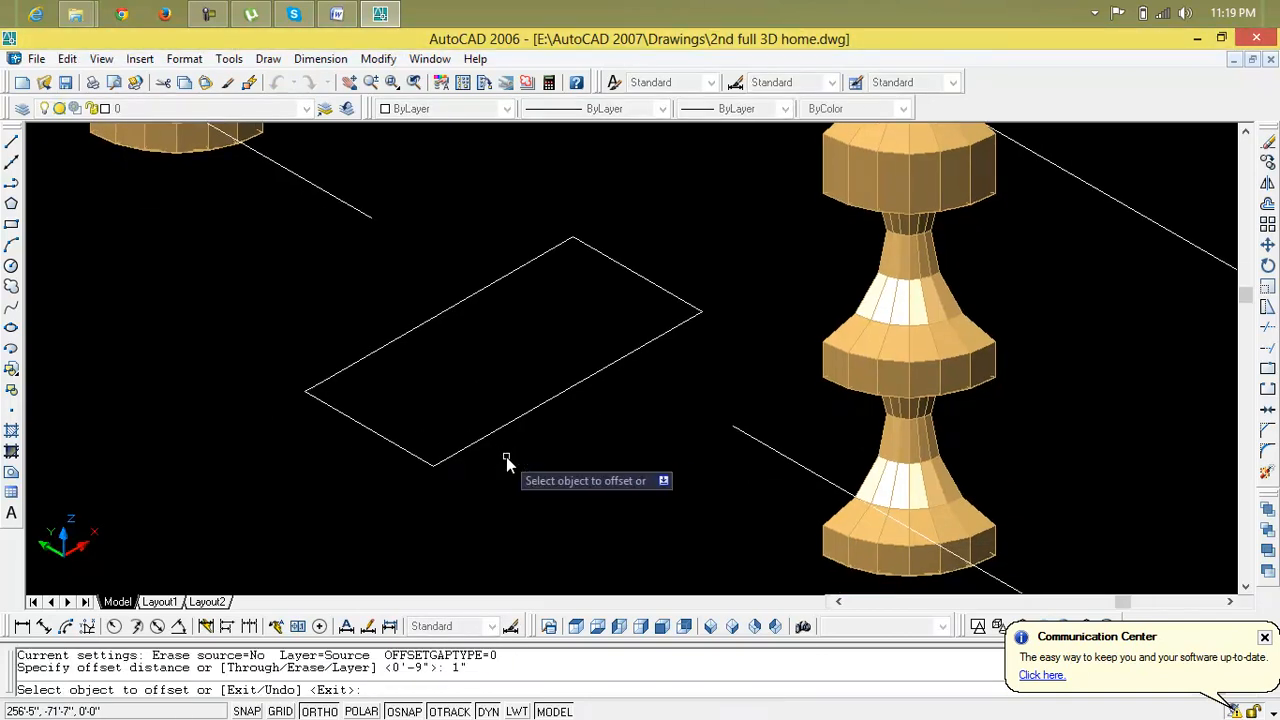
left_click(489, 432)
left_click(529, 480)
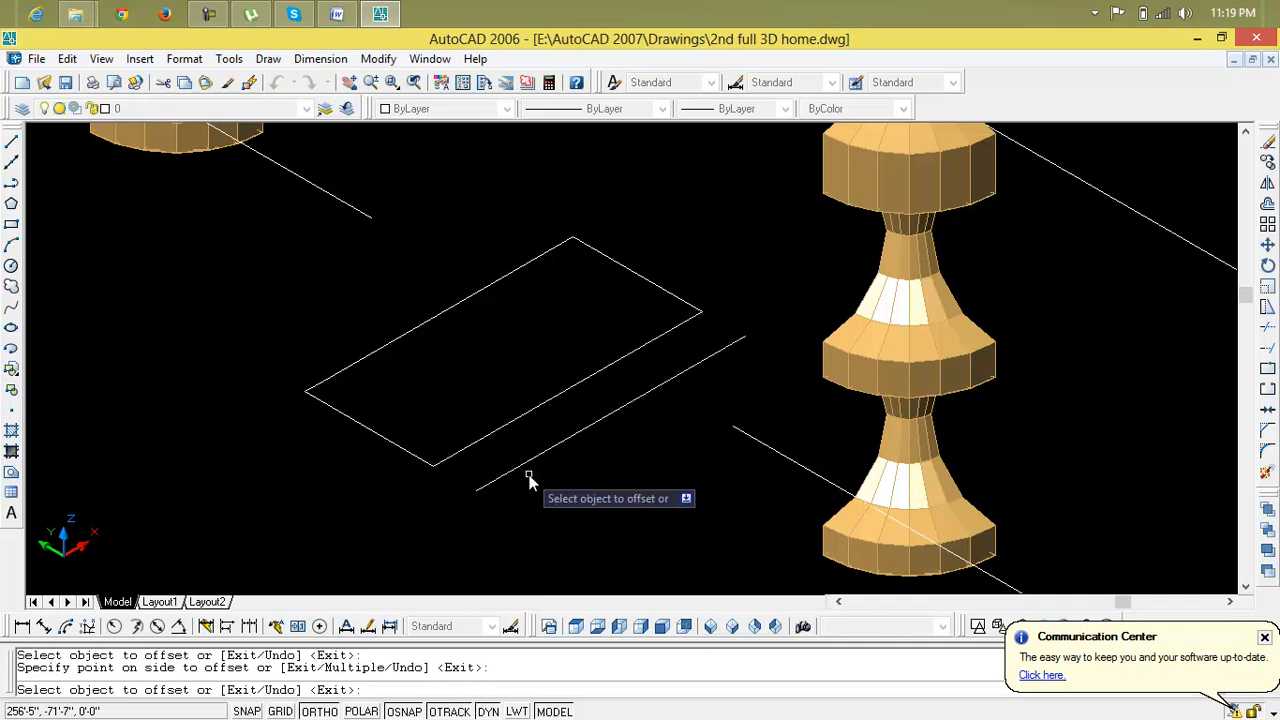
key("Escape")
key("Escape")
key("Escape")
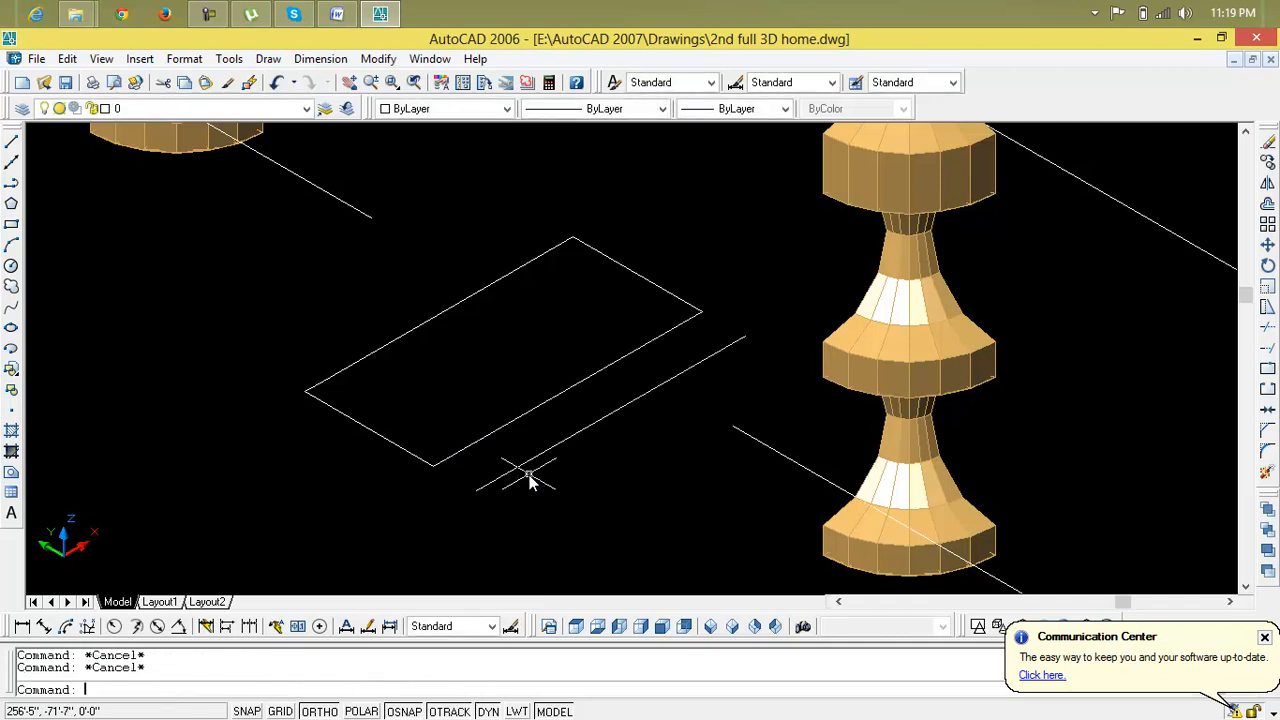
- Connect both ends of the offset line to the rectangle's corners with two short lines
type("l")
key("Return")
left_click(440, 478)
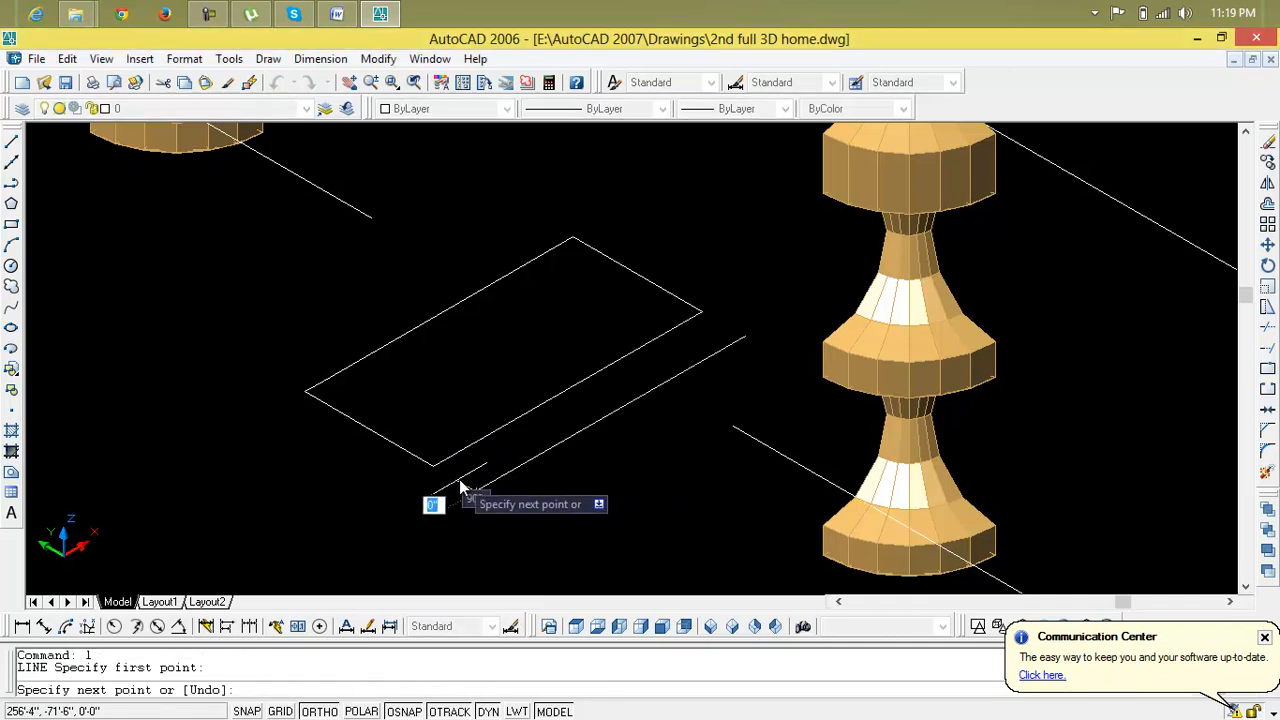
left_click(440, 480)
key("Return")
key("Return")
left_click(720, 328)
left_click(700, 312)
key("Return")
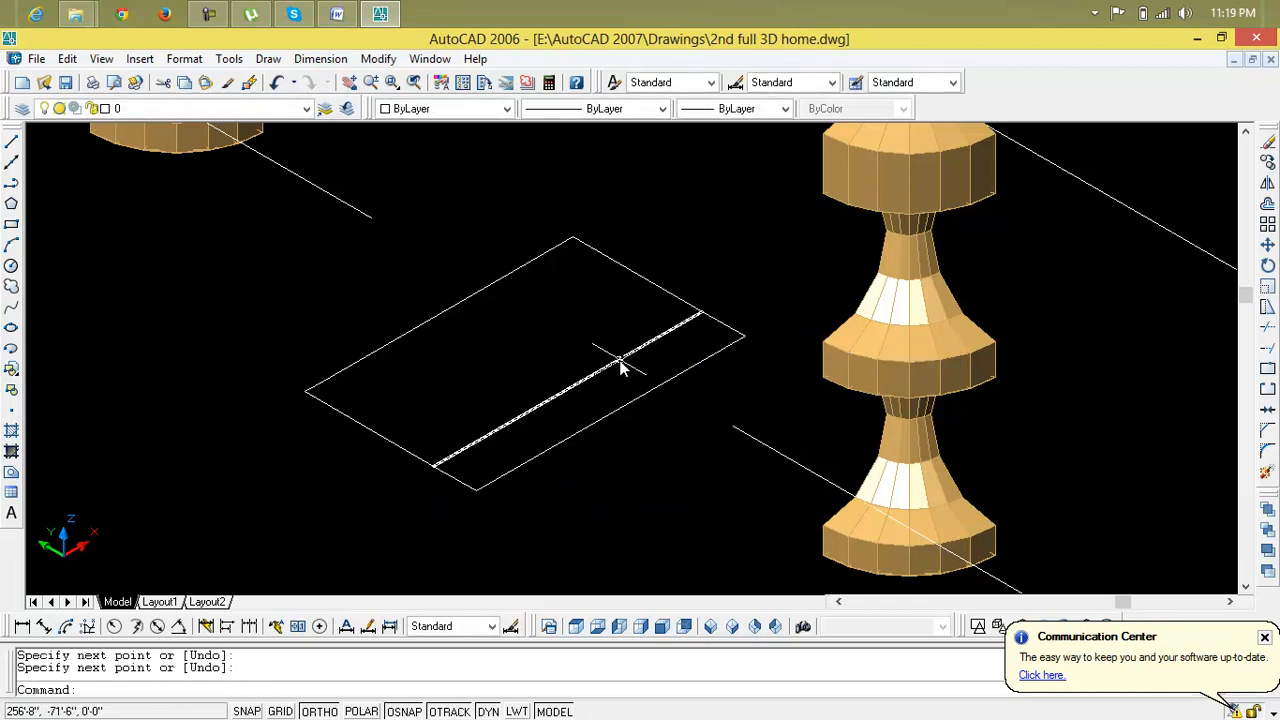
key("Escape")
key("Escape")
- Draw a three-point arc between the inner line's endpoints, passing through the midpoint of the opposite long side
type("atc")
key("Return")
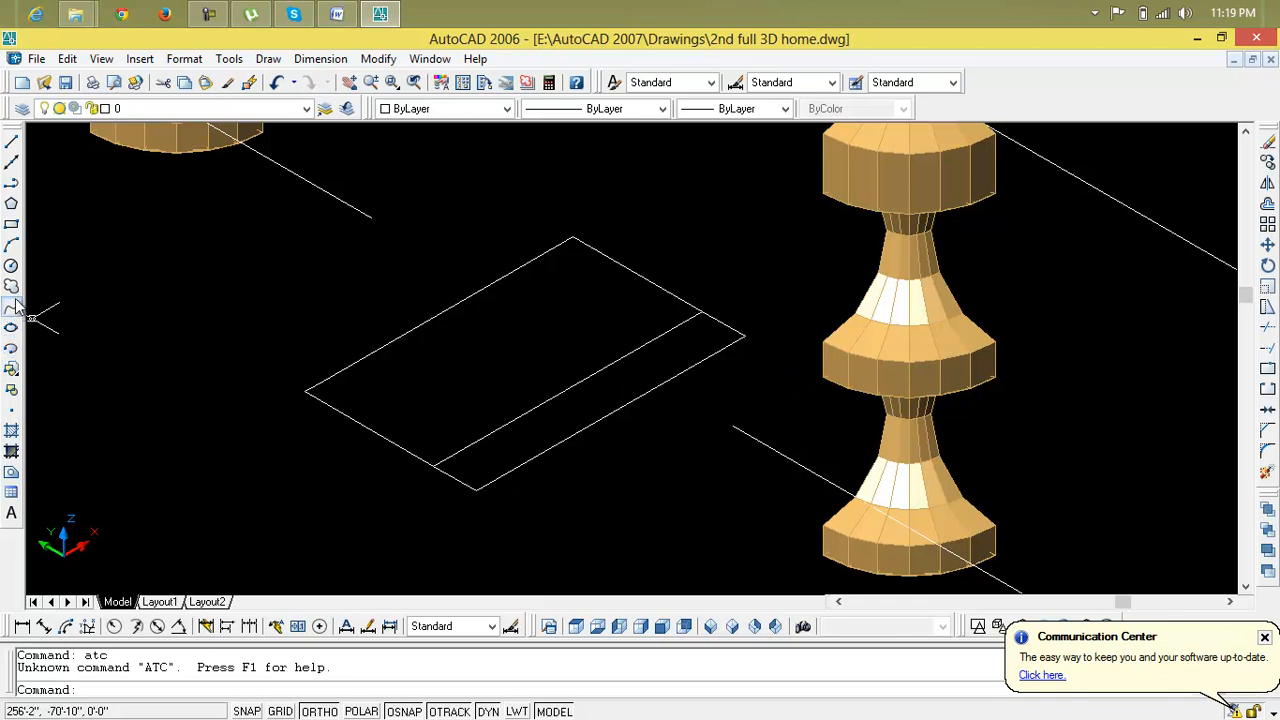
left_click(11, 245)
left_click(433, 466)
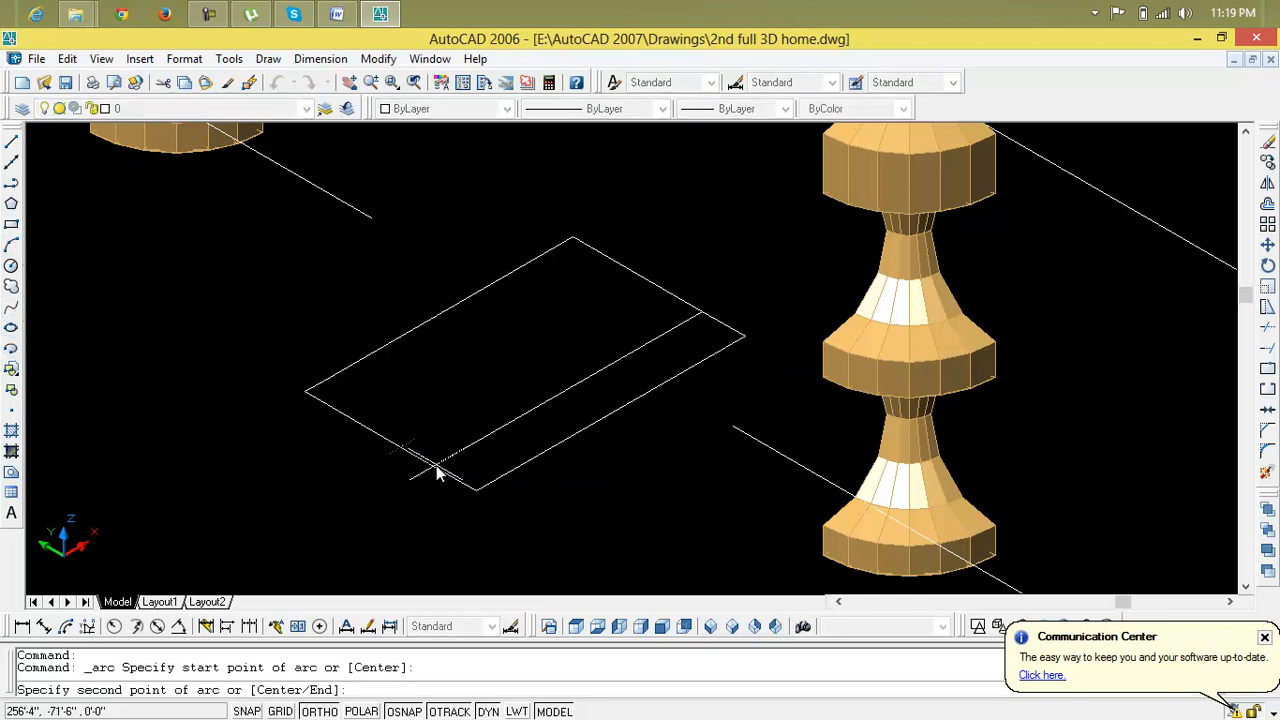
left_click(449, 309)
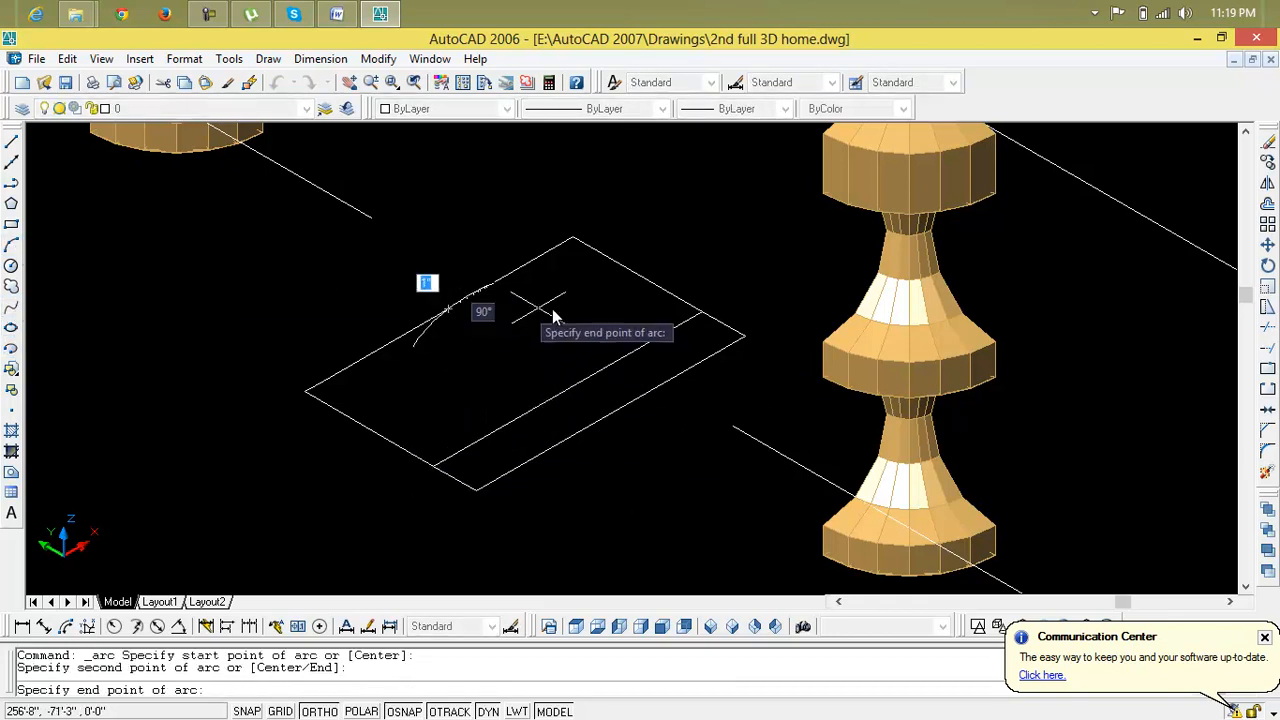
left_click(696, 315)
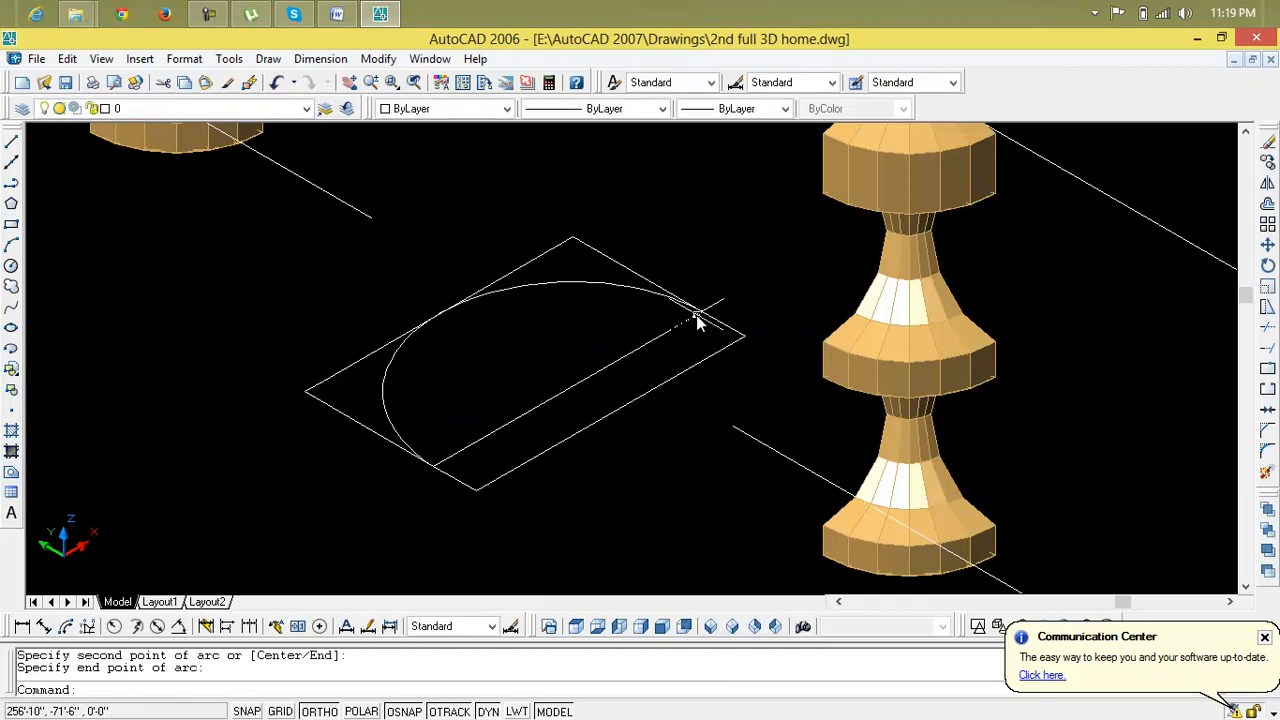
key("Escape")
key("Escape")
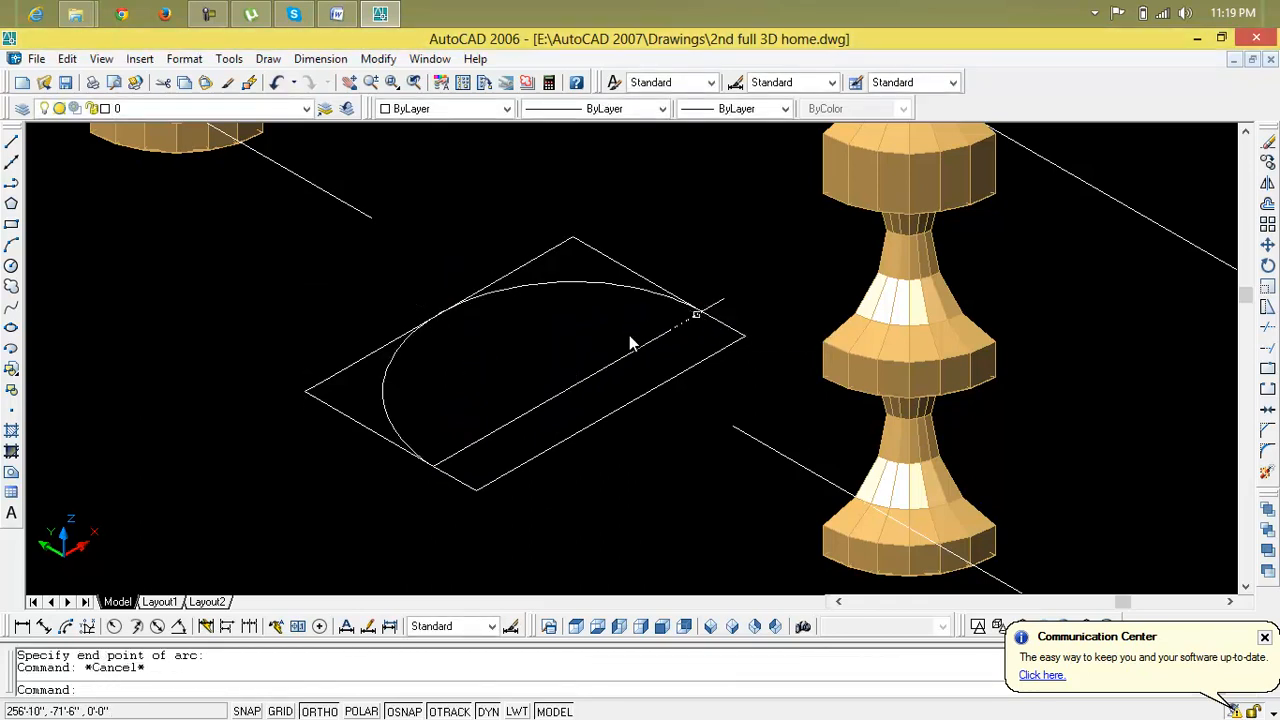
- Stretch the arc's midpoint slightly inward, away from the rectangle's long back side, to flatten the arch
left_click(651, 286)
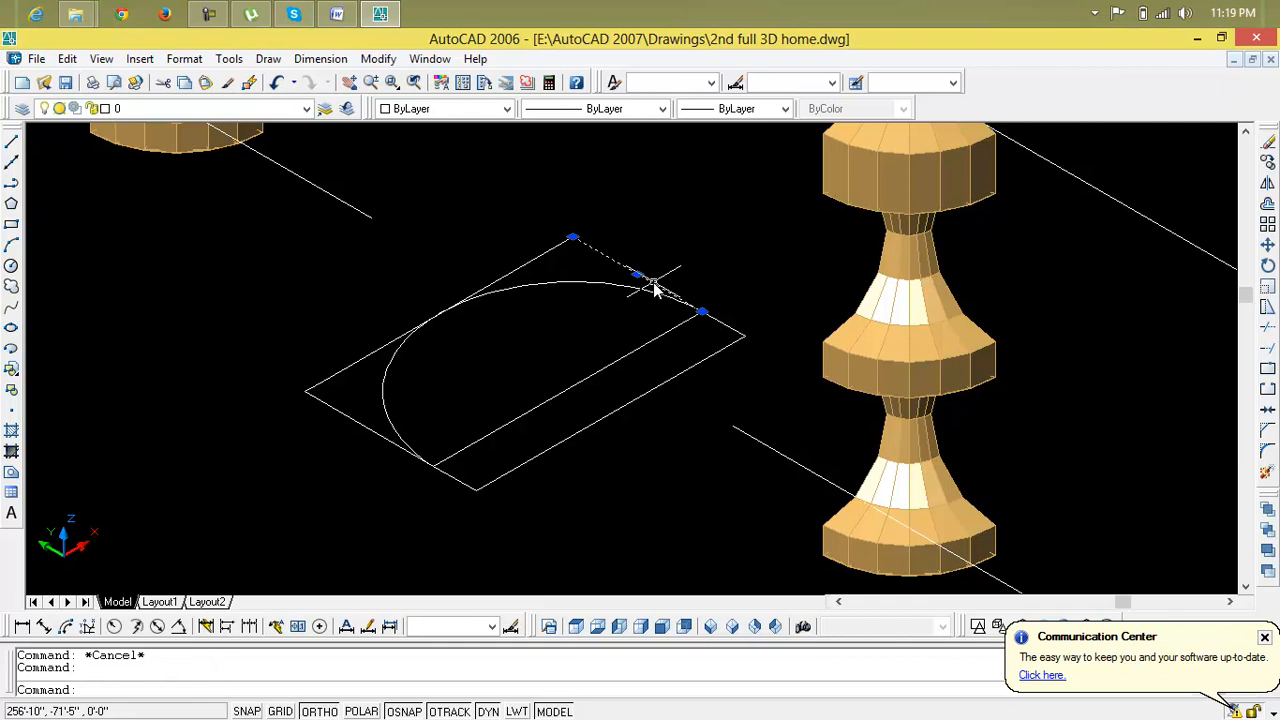
key("Escape")
left_click(436, 314)
left_click(436, 314)
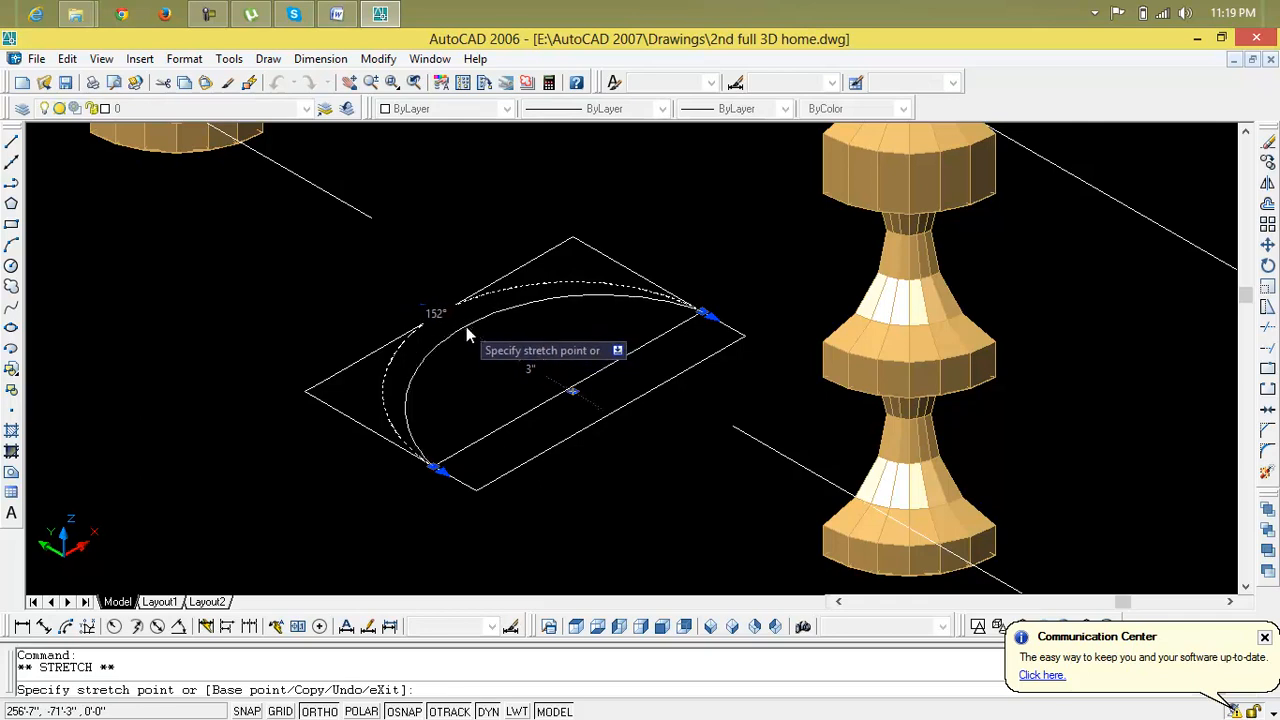
key("Escape")
key("Escape")
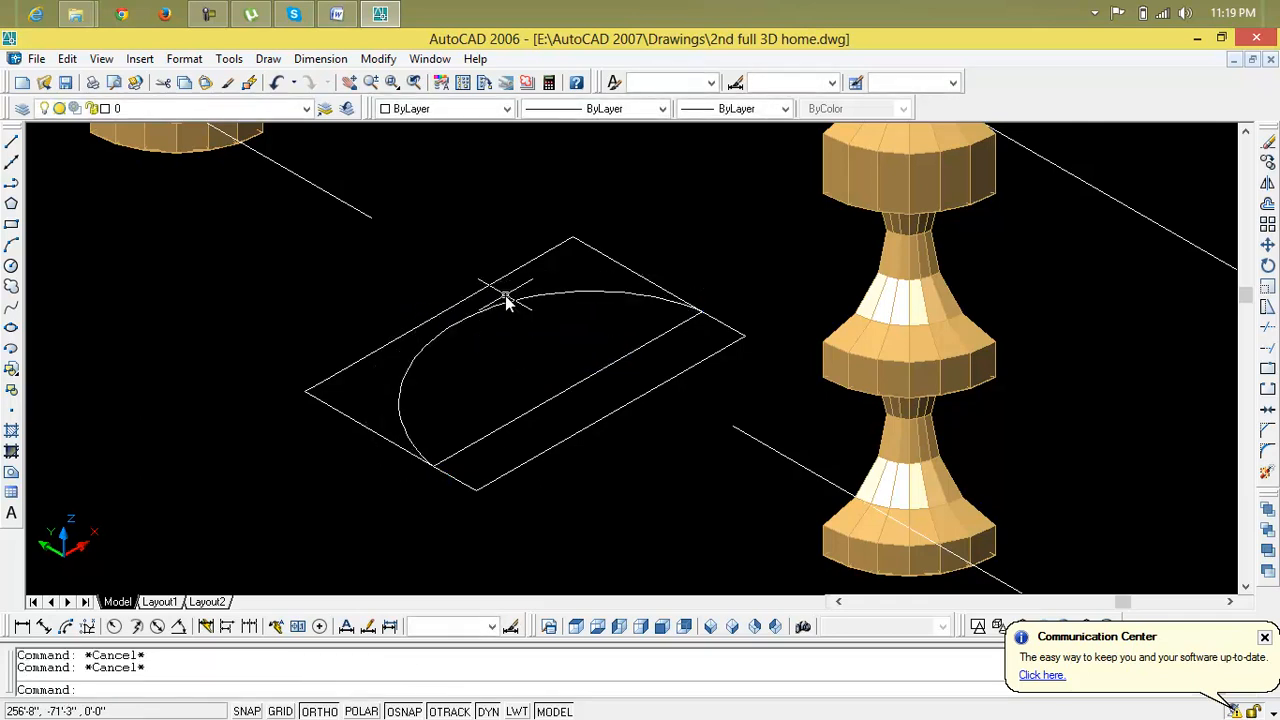
- Erase the rectangle's long back side, its two adjoining side lines and the inner line under the arc
left_click(500, 285)
key("Delete")
left_click(364, 335)
left_click(317, 401)
key("Delete")
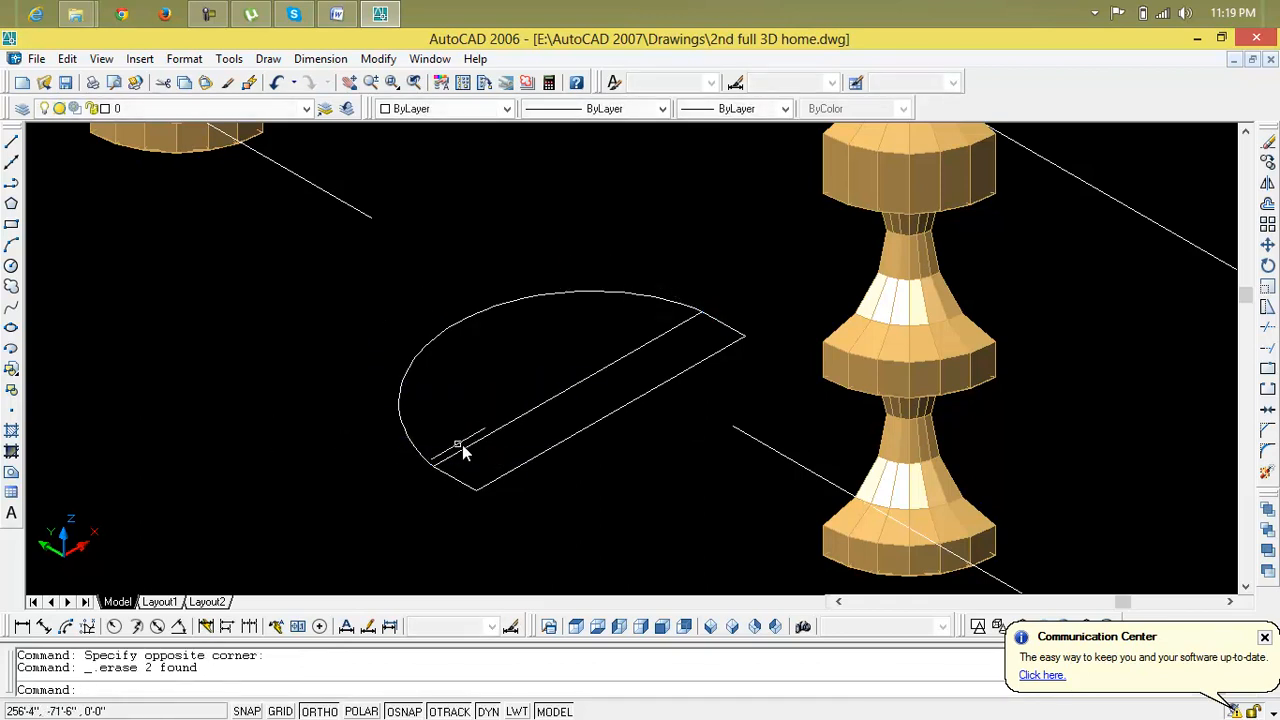
left_click(523, 420)
key("Delete")
scroll(522, 413, "down", 2)
scroll(540, 408, "up", 2)
key("Escape")
key("Escape")
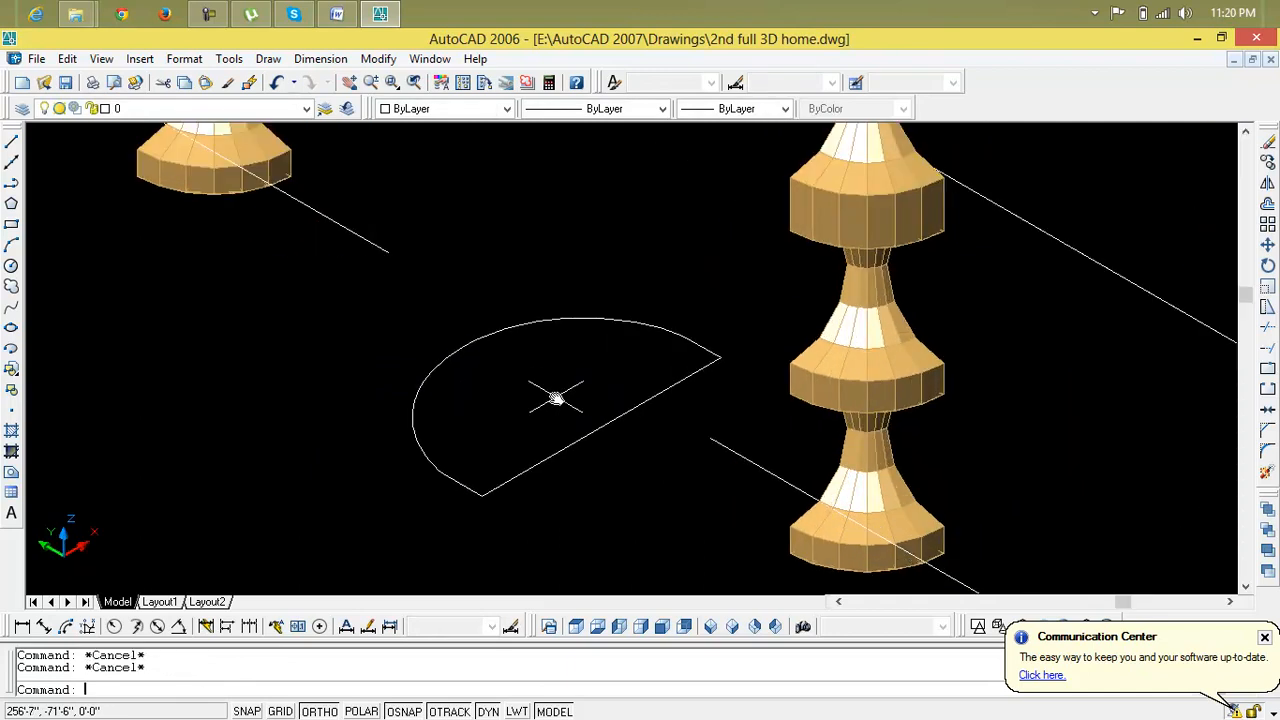
- Create a boundary polyline from a point picked inside the closed arch outline
type("bo")
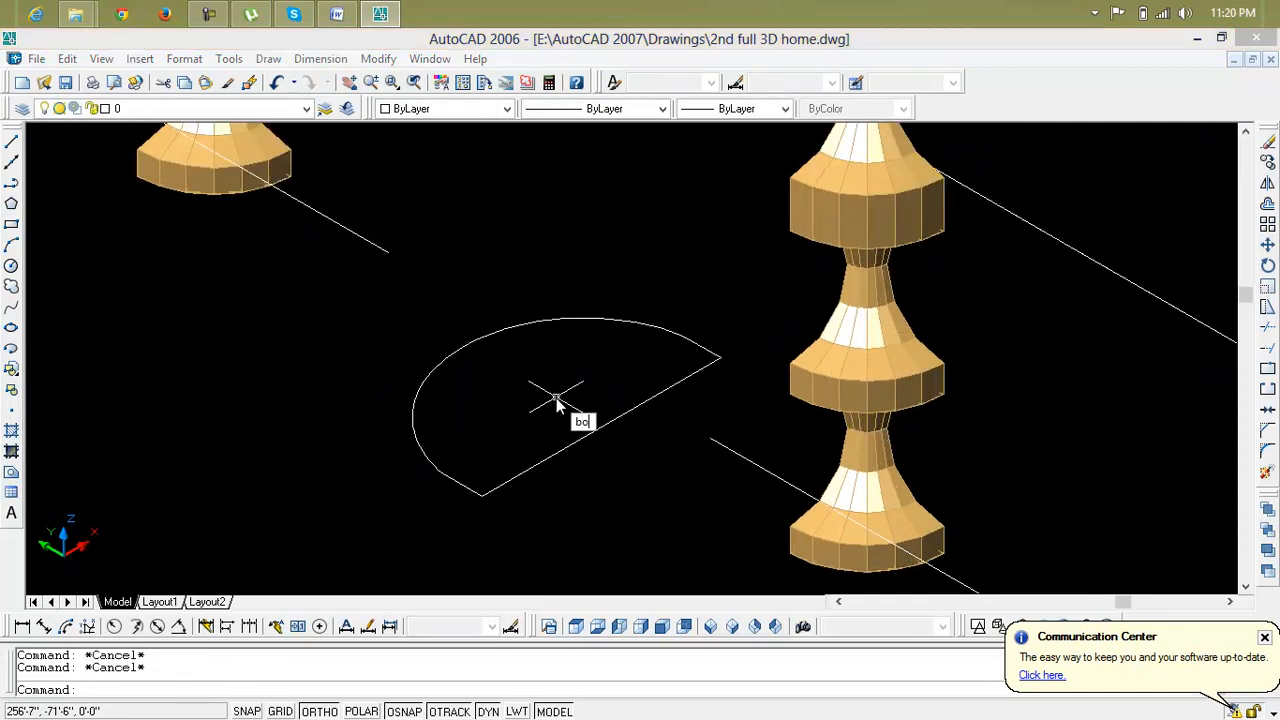
key("Return")
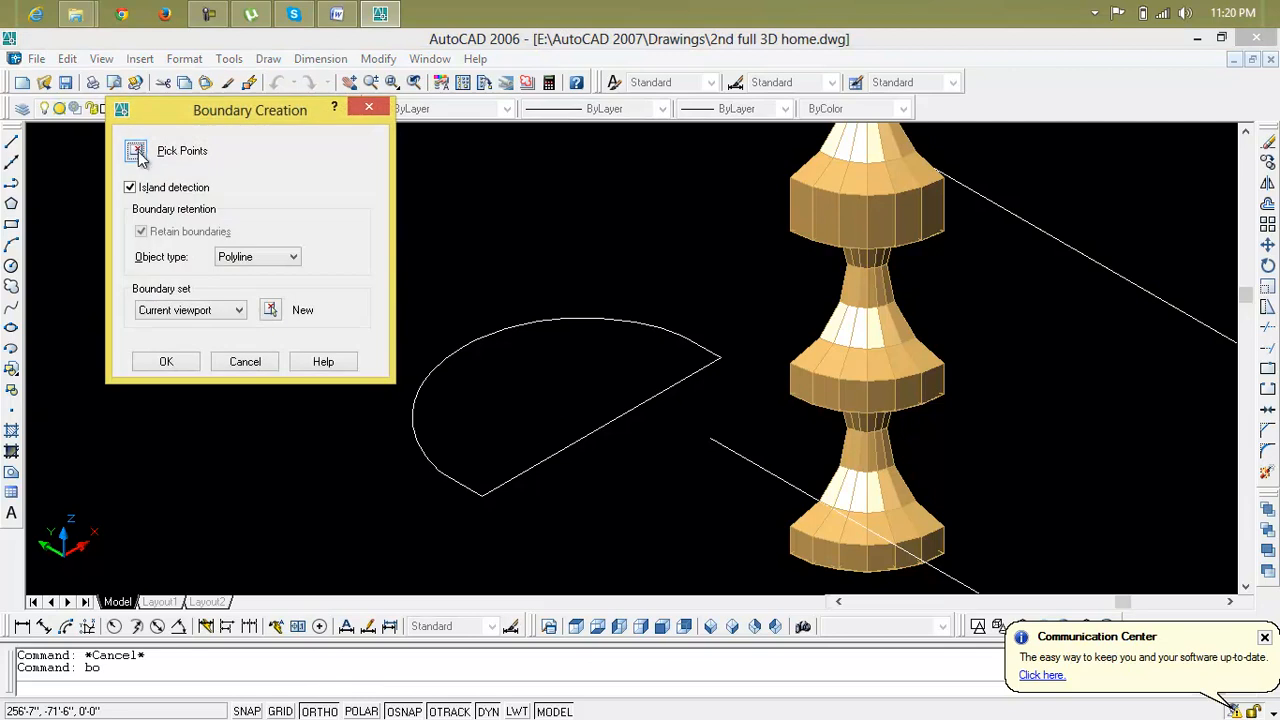
left_click(137, 152)
left_click(497, 386)
key("Return")
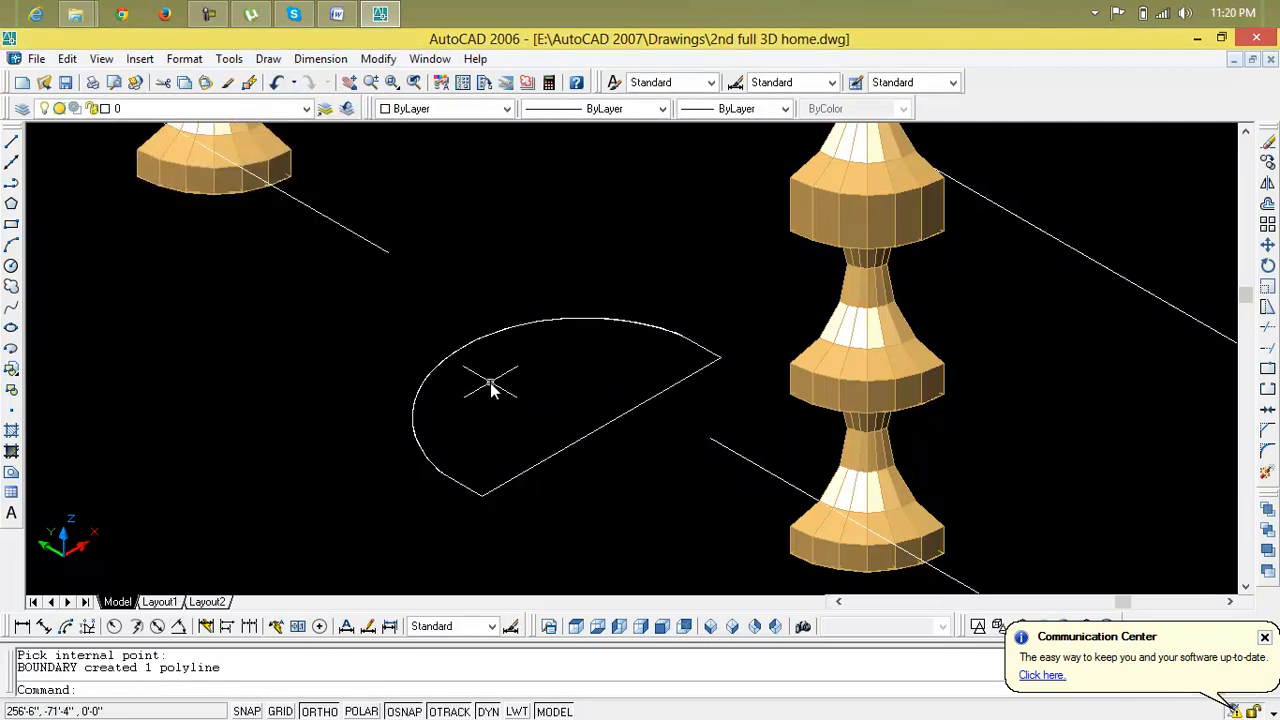
key("Escape")
key("Escape")
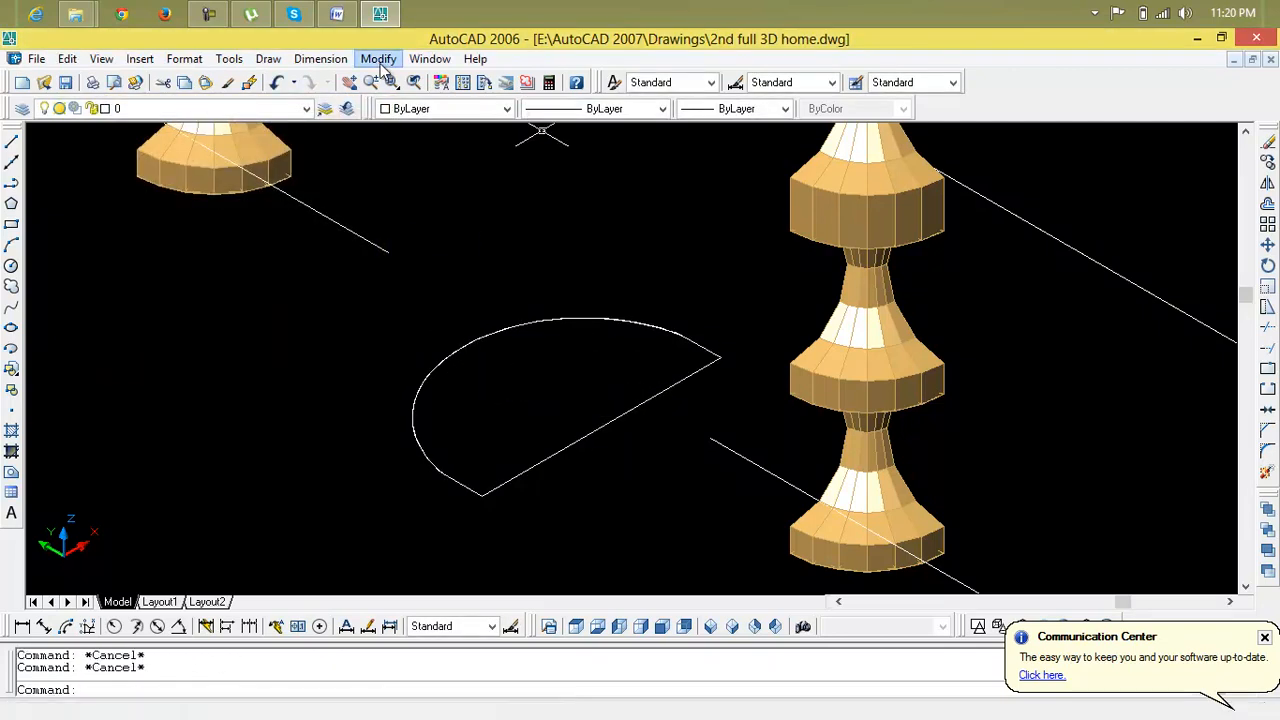
- Rotate the arch polyline 90 degrees in 3D about its straight base edge so it stands upright
left_click(378, 58)
mouse_move(445, 490)
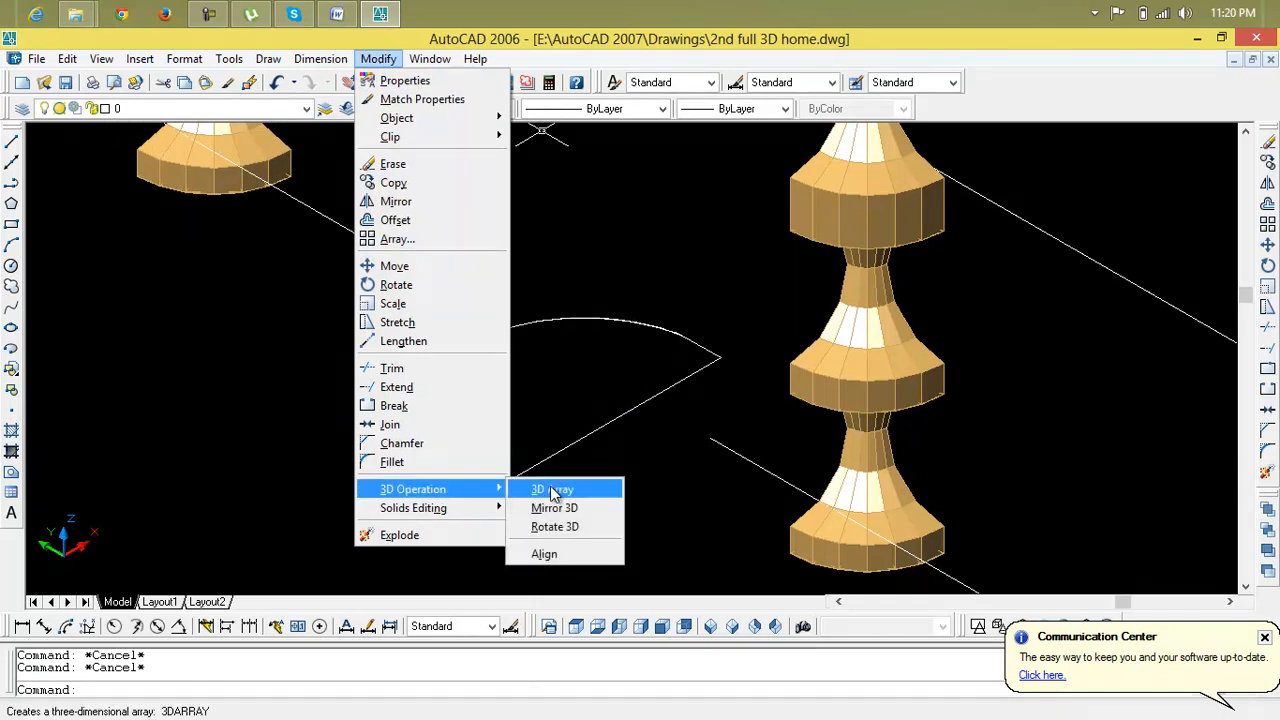
left_click(593, 531)
left_click(528, 471)
key("Return")
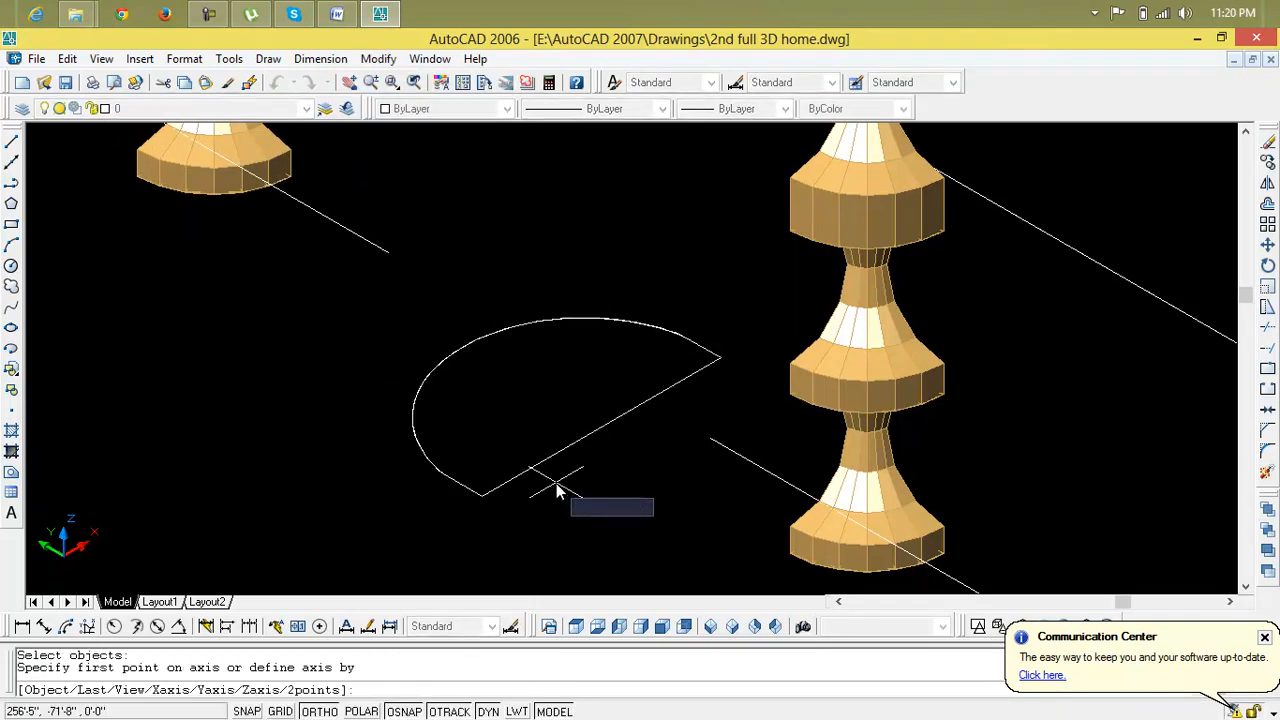
left_click(482, 494)
left_click(747, 376)
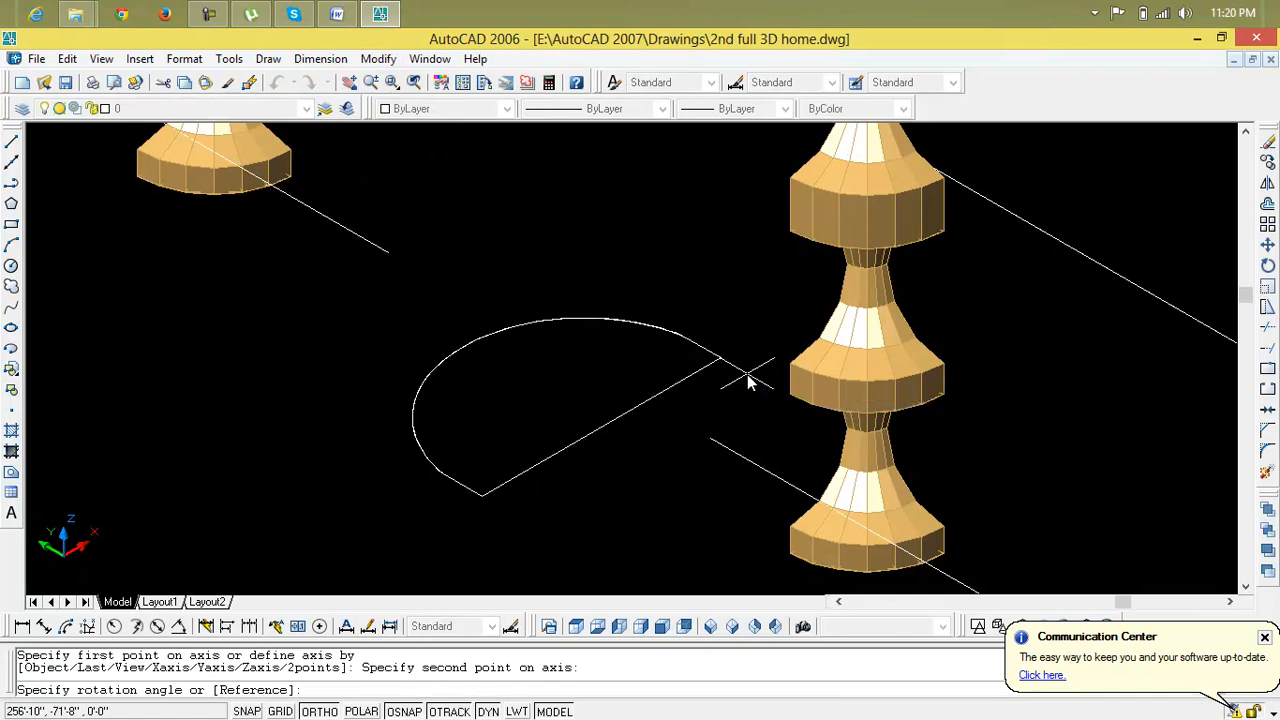
type("90")
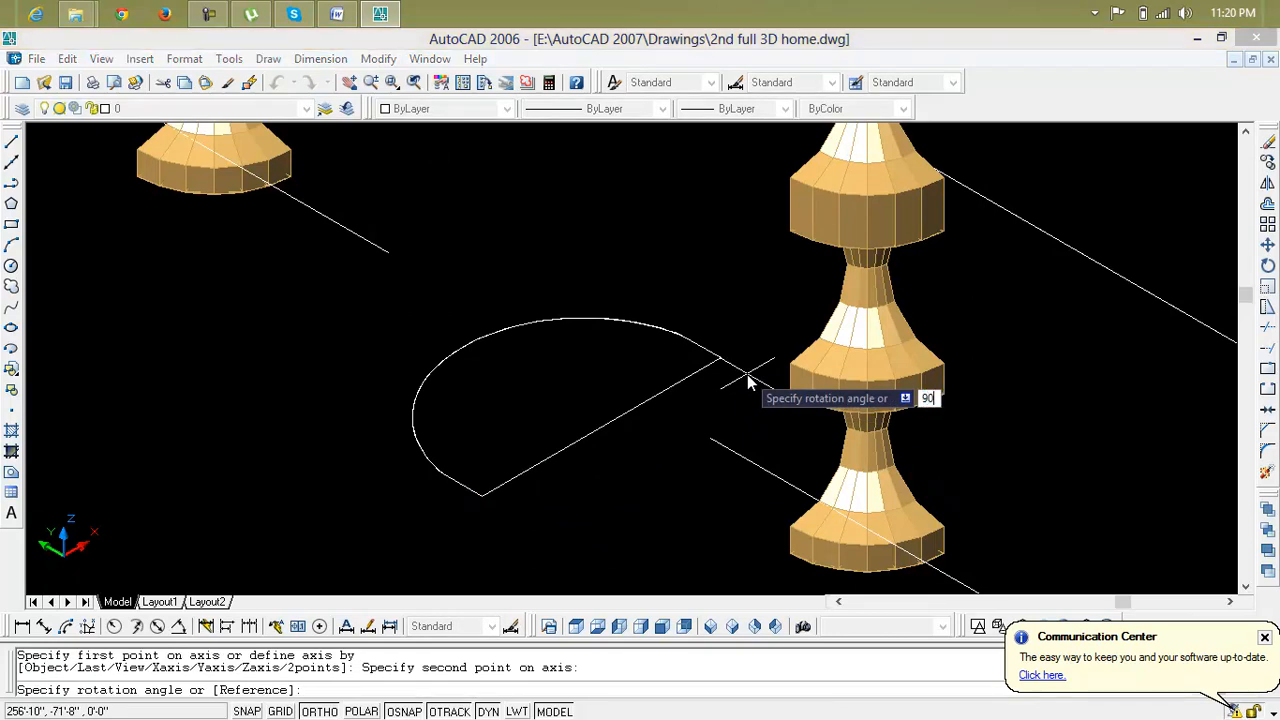
key("Return")
left_click(645, 410)
key("Escape")
key("Escape")
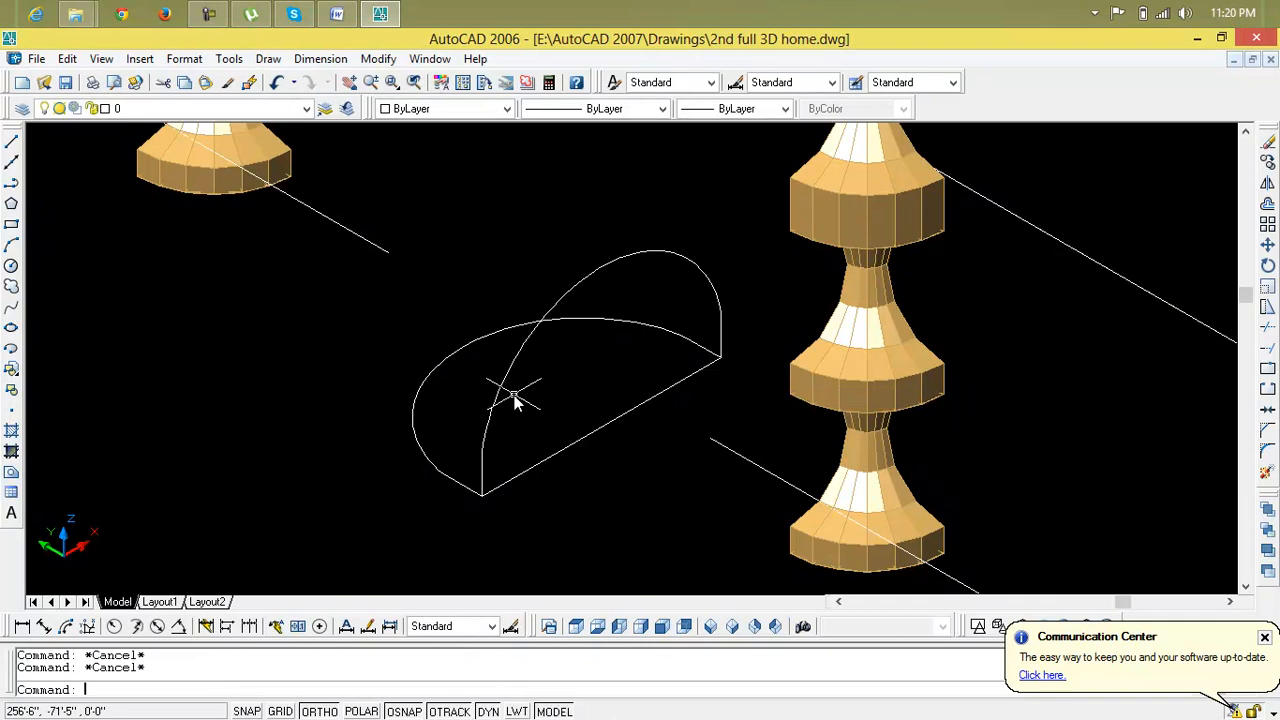
- Erase the flat original arc and the two short side lines left beside the upright profile
left_click(465, 353)
key("Delete")
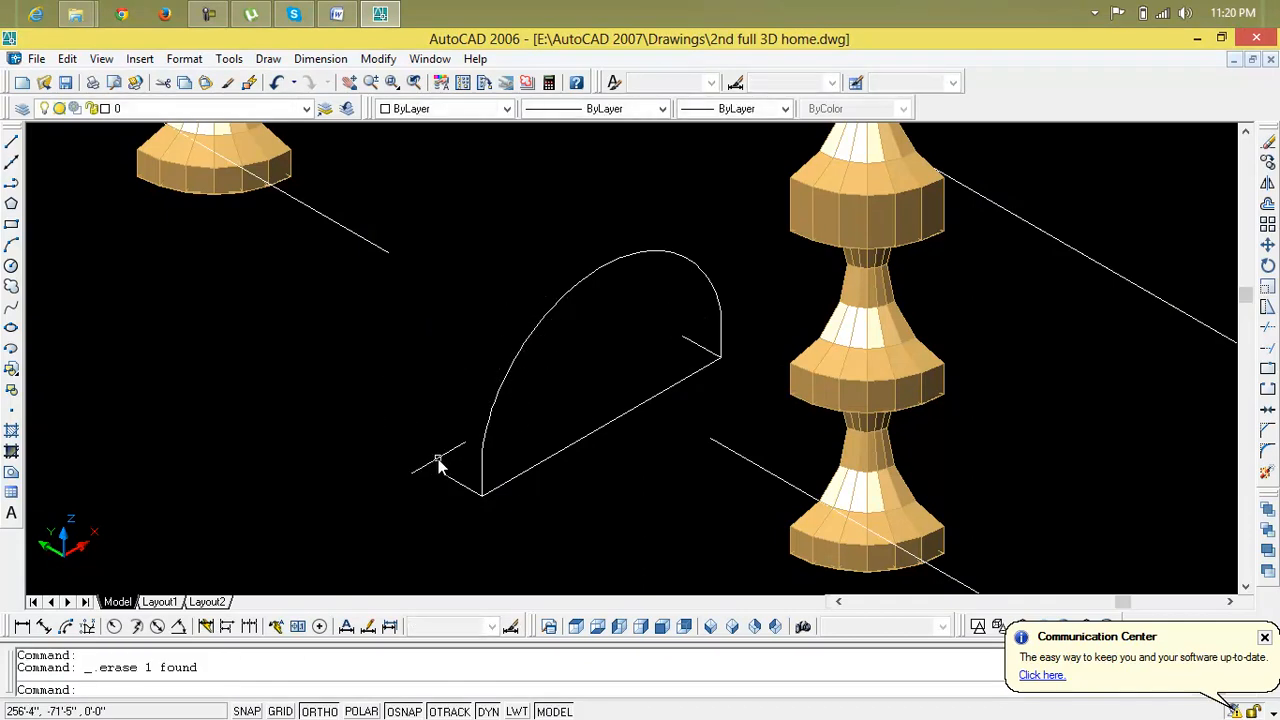
left_click(683, 341)
left_click(684, 343)
left_click(692, 343)
key("Delete")
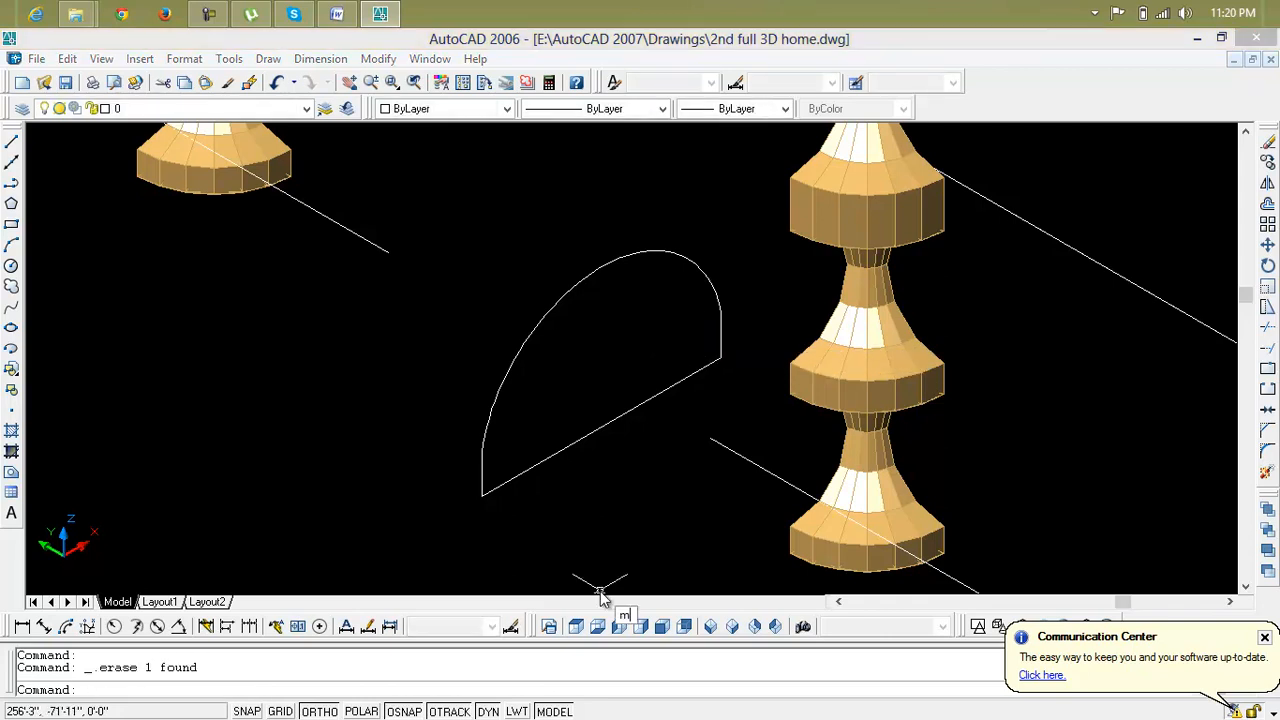
- Move the upright profile from its base edge's midpoint to the nearby endpoint of the railing path
type("m")
key("Return")
left_click(609, 423)
key("Return")
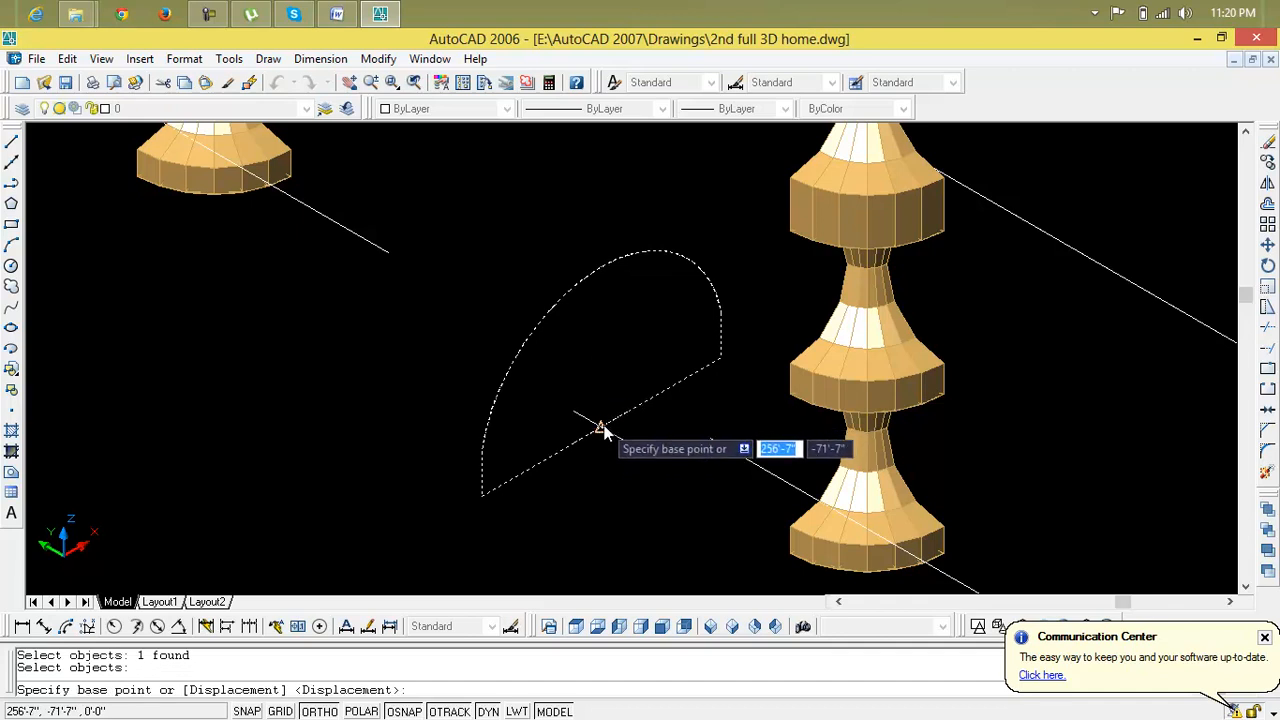
left_click(601, 428)
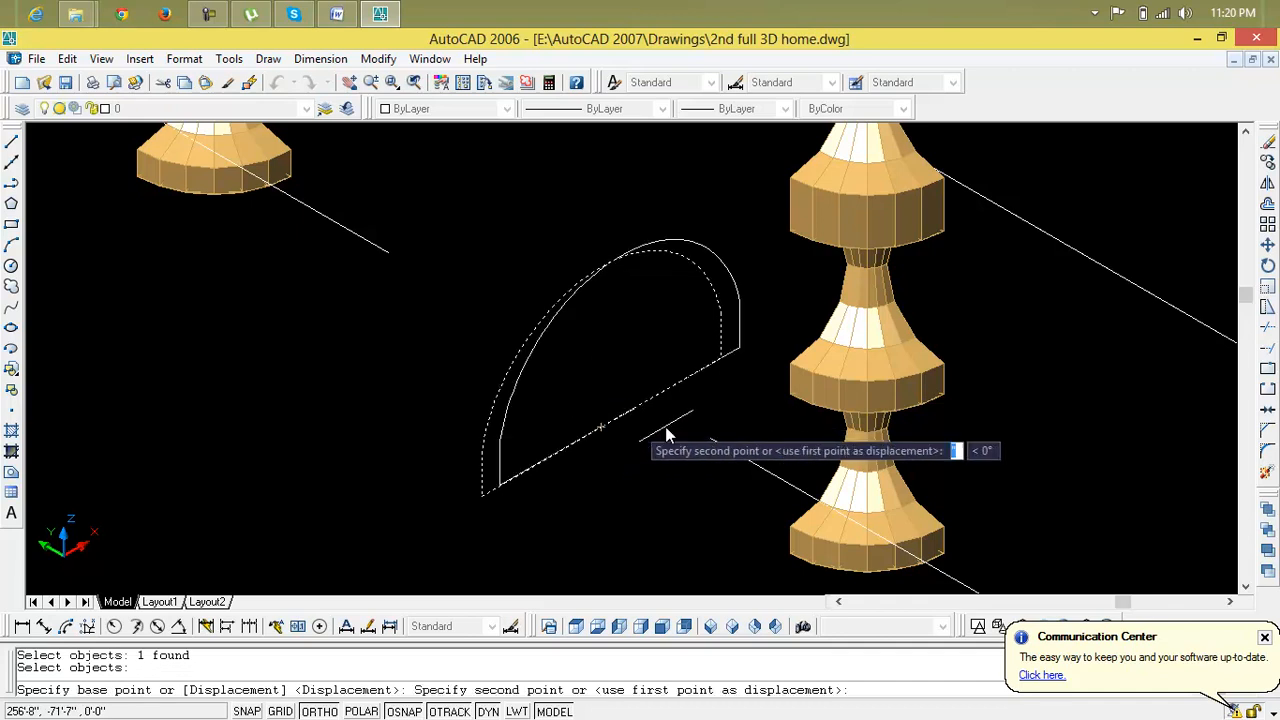
left_click(714, 443)
- Erase the leftover base line at the profile's former position
left_click(565, 452)
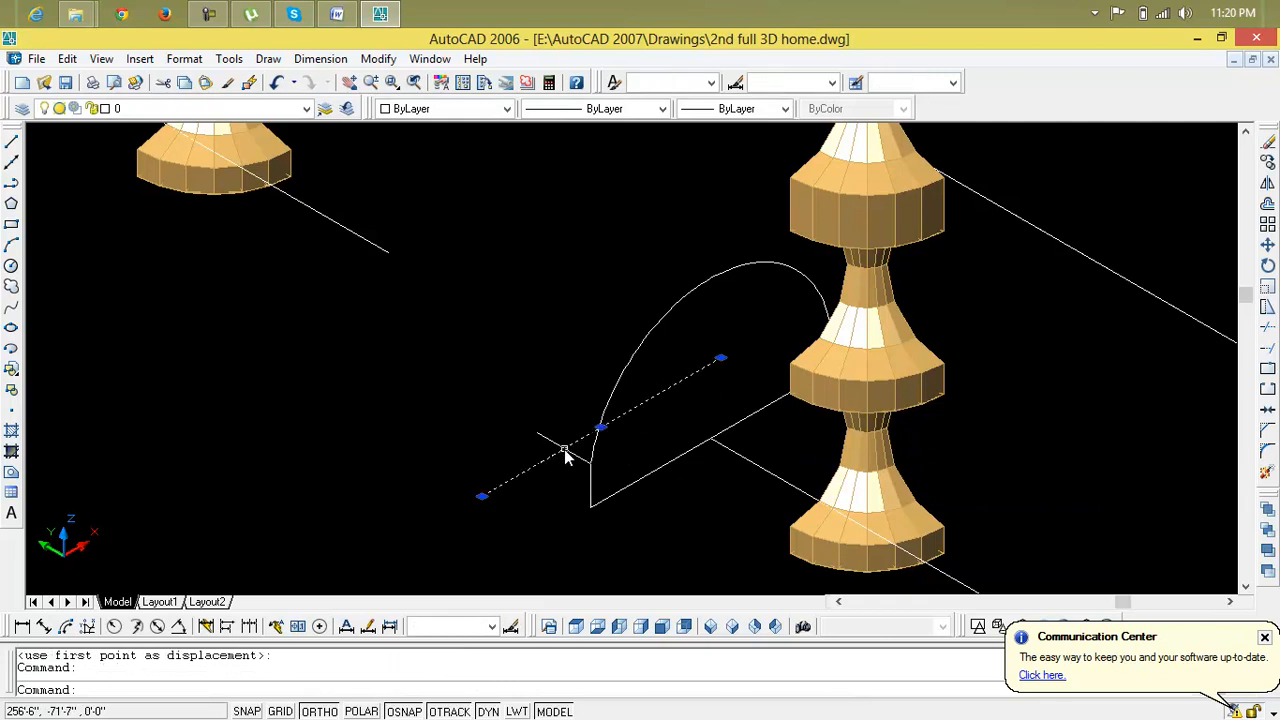
key("Delete")
key("Escape")
key("Escape")
- Extrude the arched profile along the railing path line that runs beneath the balusters
type("ext")
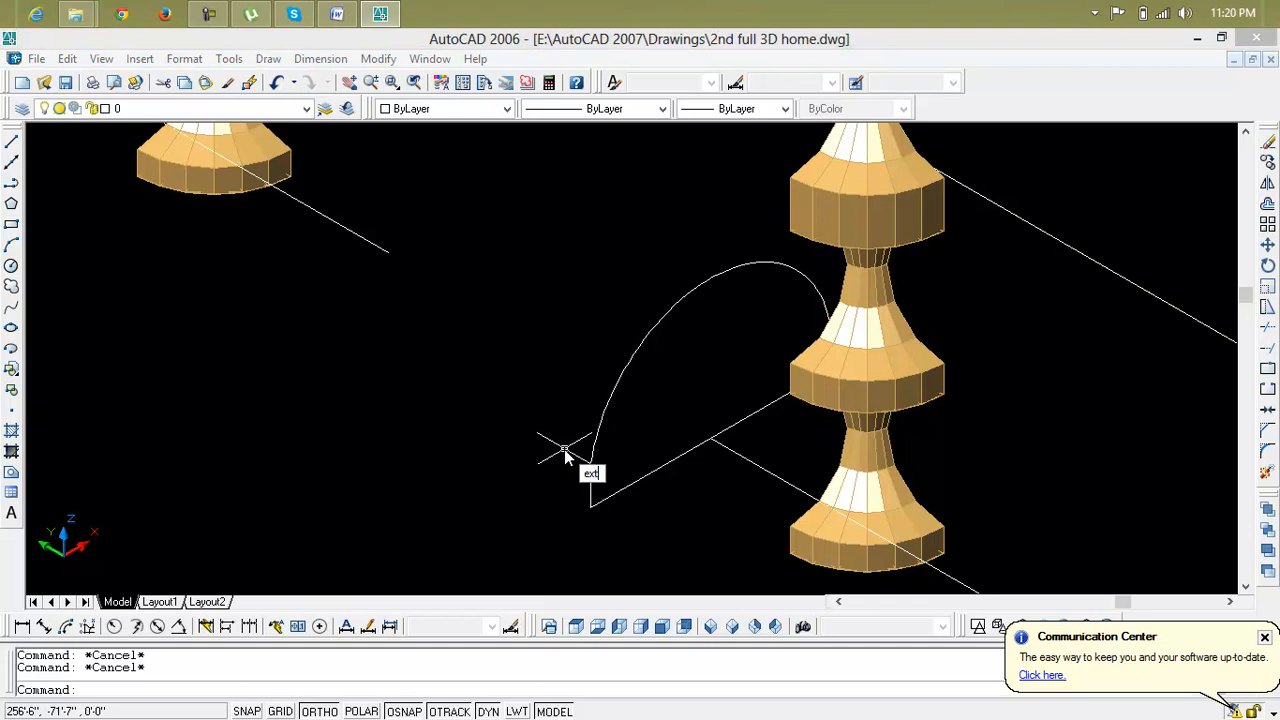
key("Return")
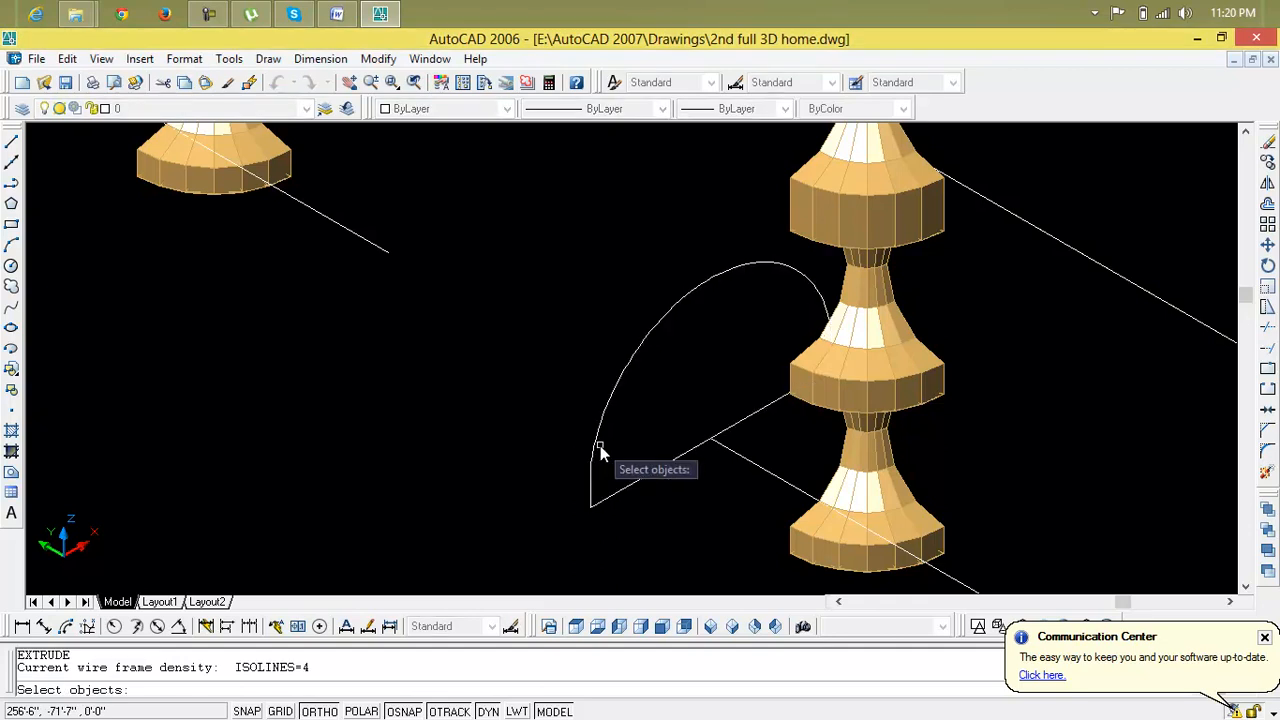
left_click(599, 447)
key("Return")
type("p")
key("Return")
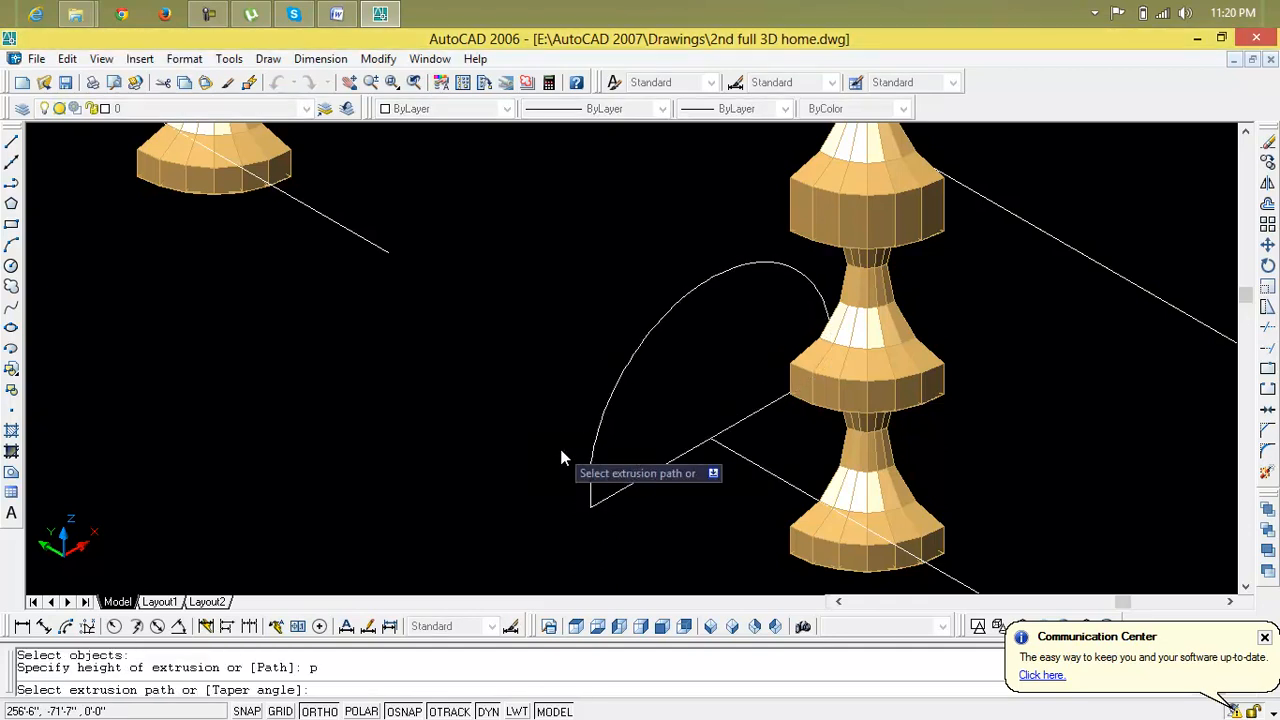
left_click(373, 244)
scroll(437, 301, "down", 5)
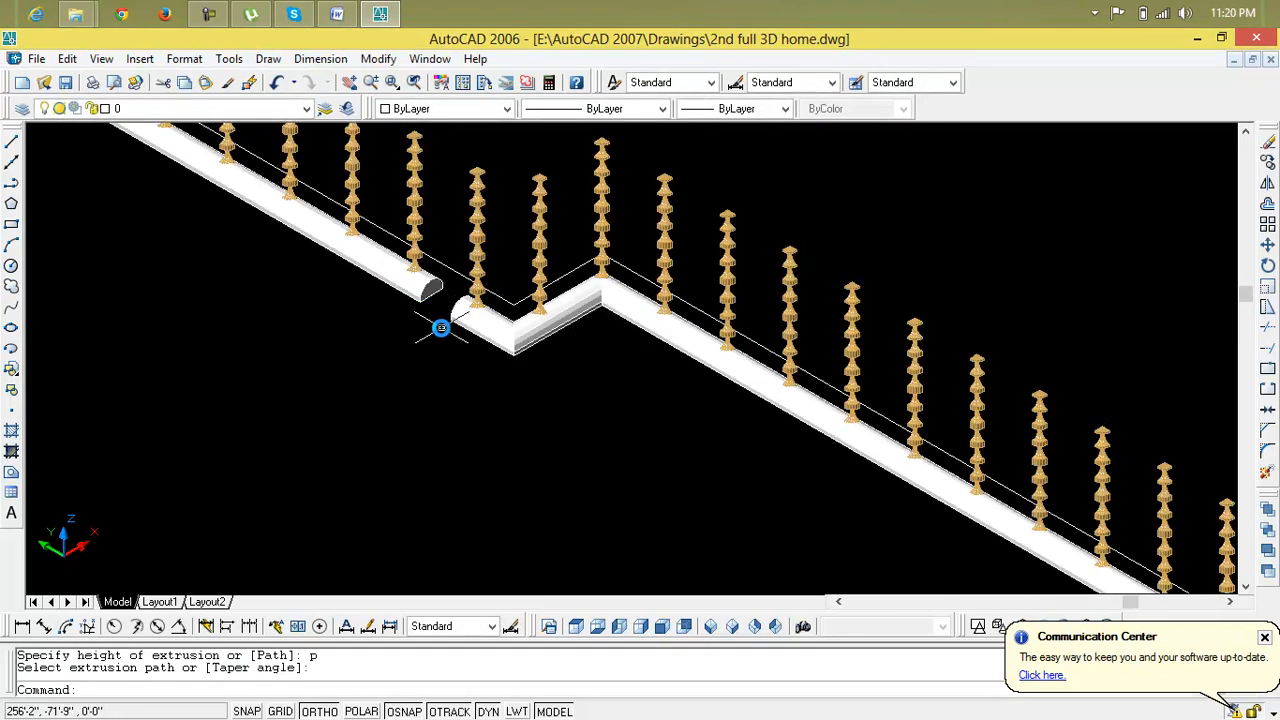
scroll(457, 309, "up", 6)
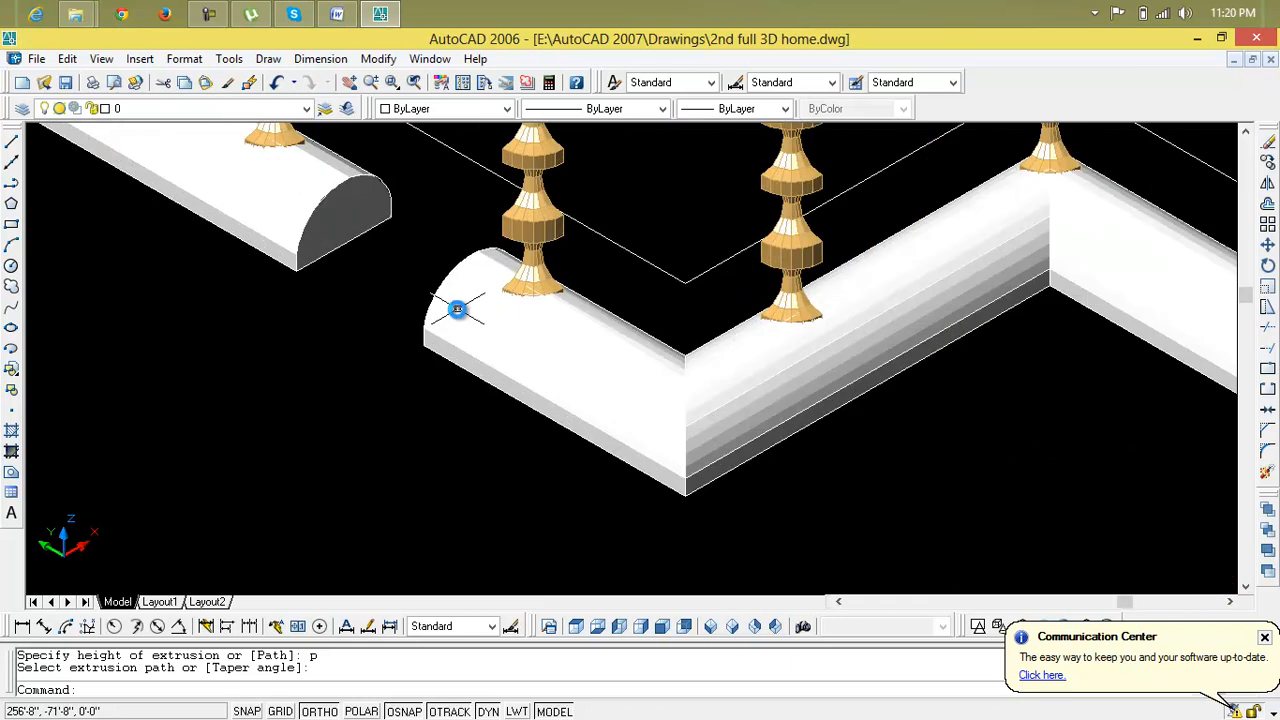
- Extrude only the rail's open end face across the gap, from its lower corner to the matching corner of the opposite end
left_click(384, 60)
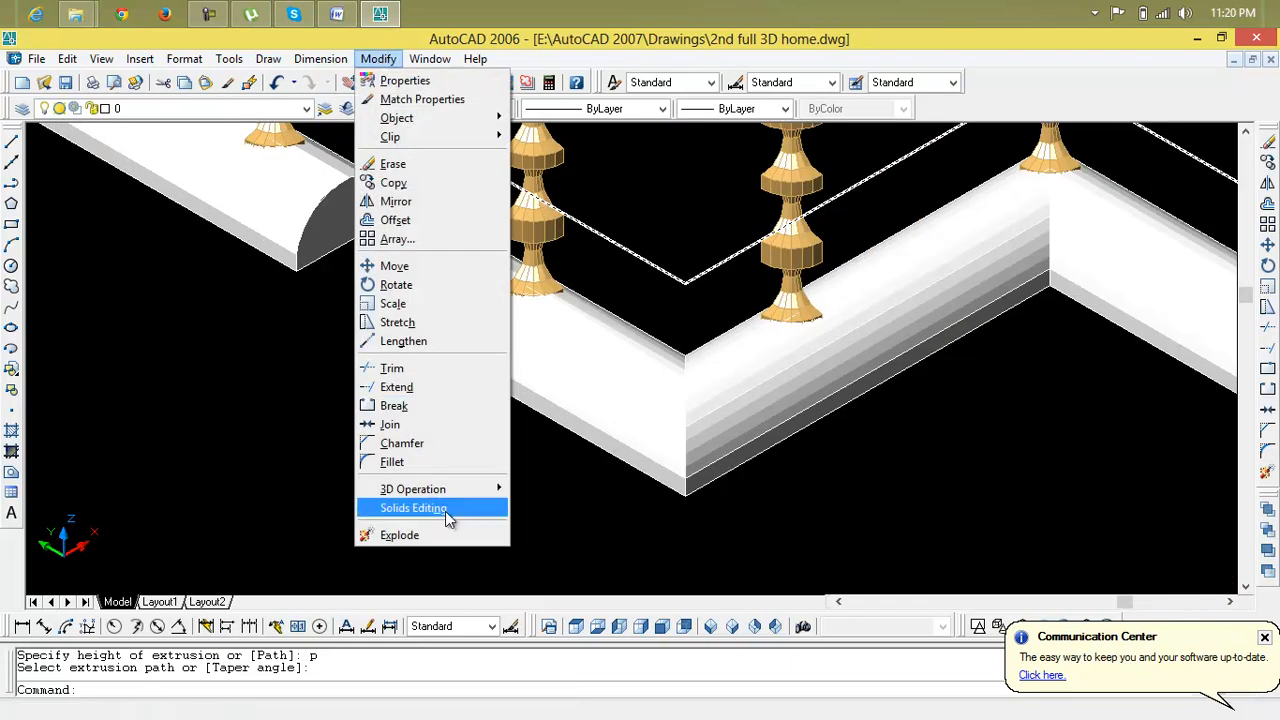
mouse_move(461, 509)
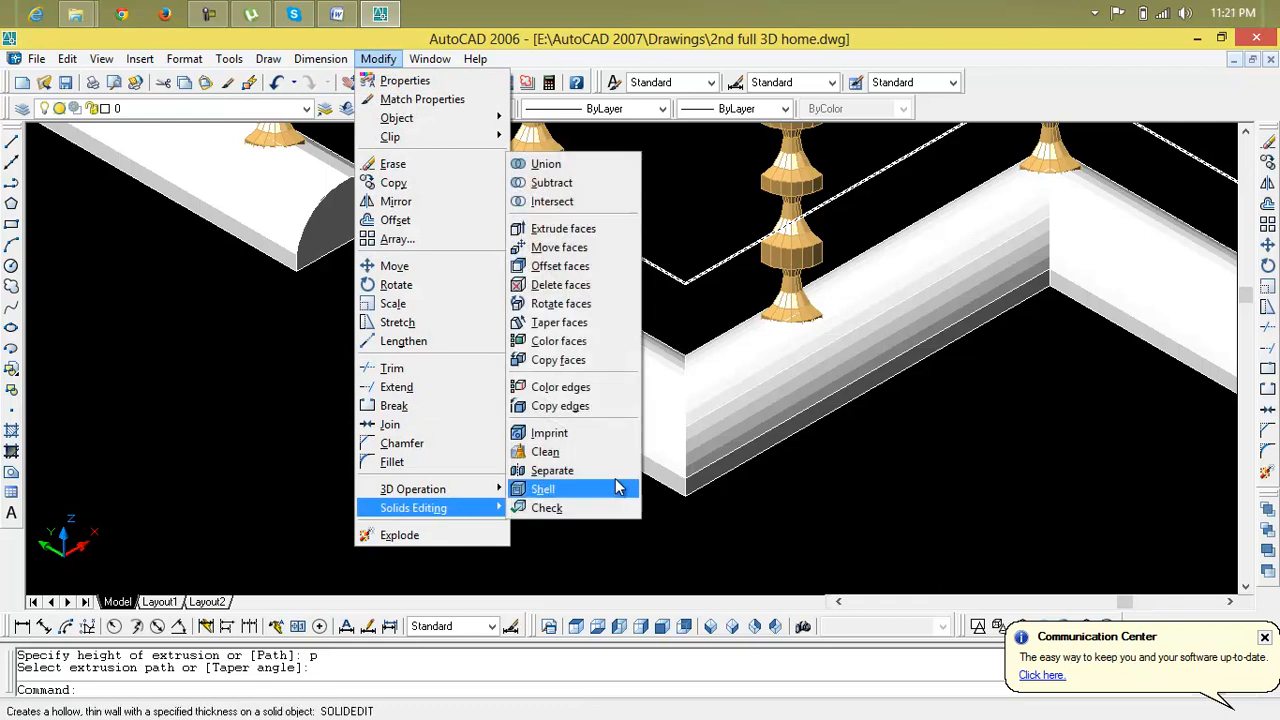
left_click(580, 228)
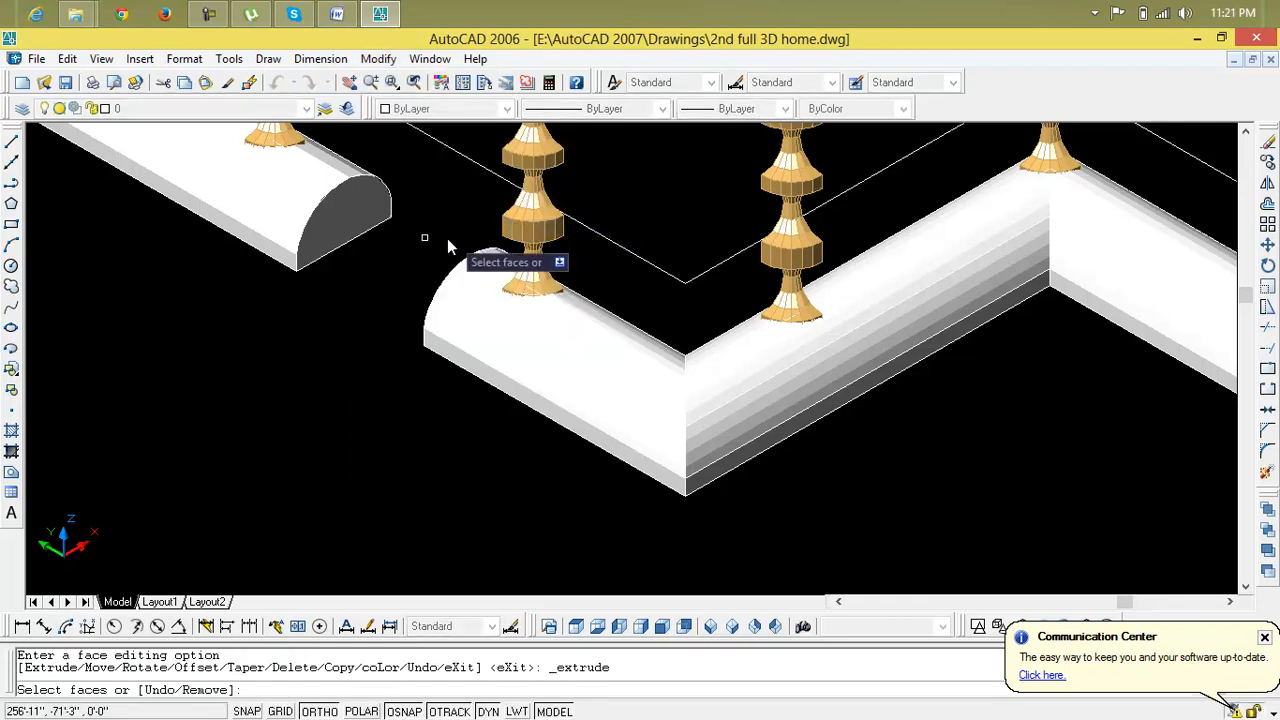
left_click(341, 230)
scroll(391, 216, "up", 5)
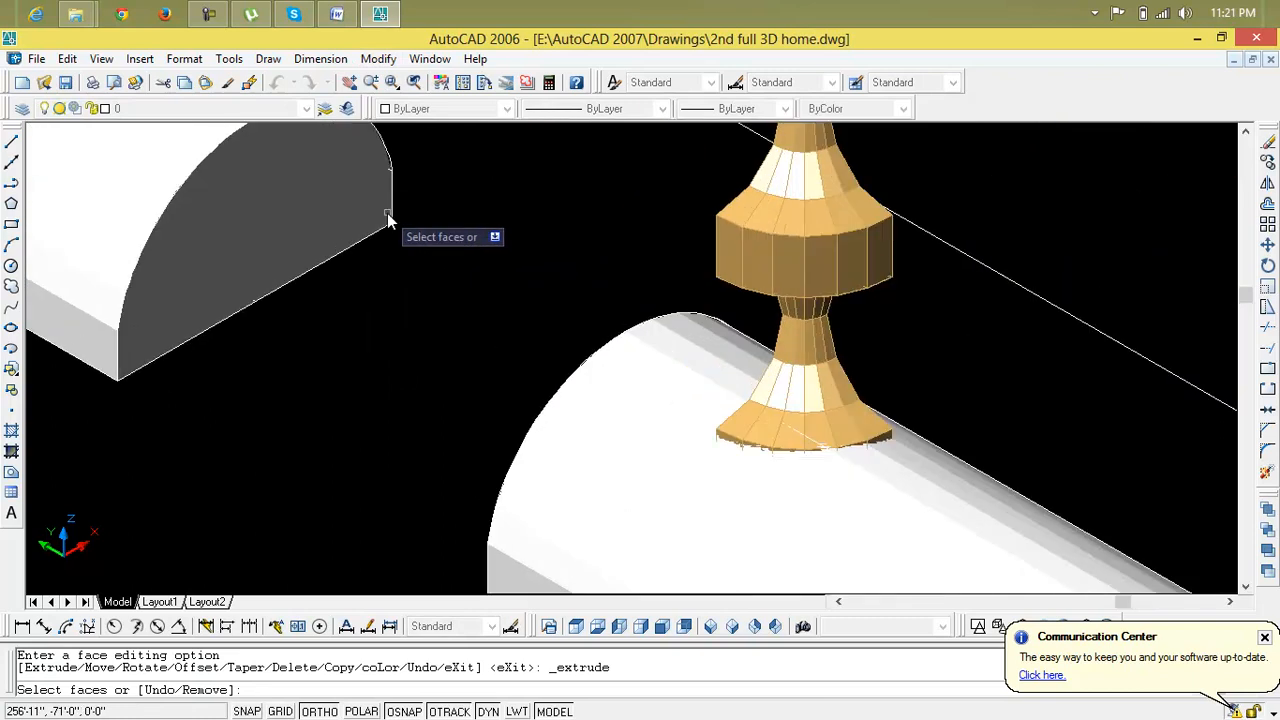
left_click(390, 224)
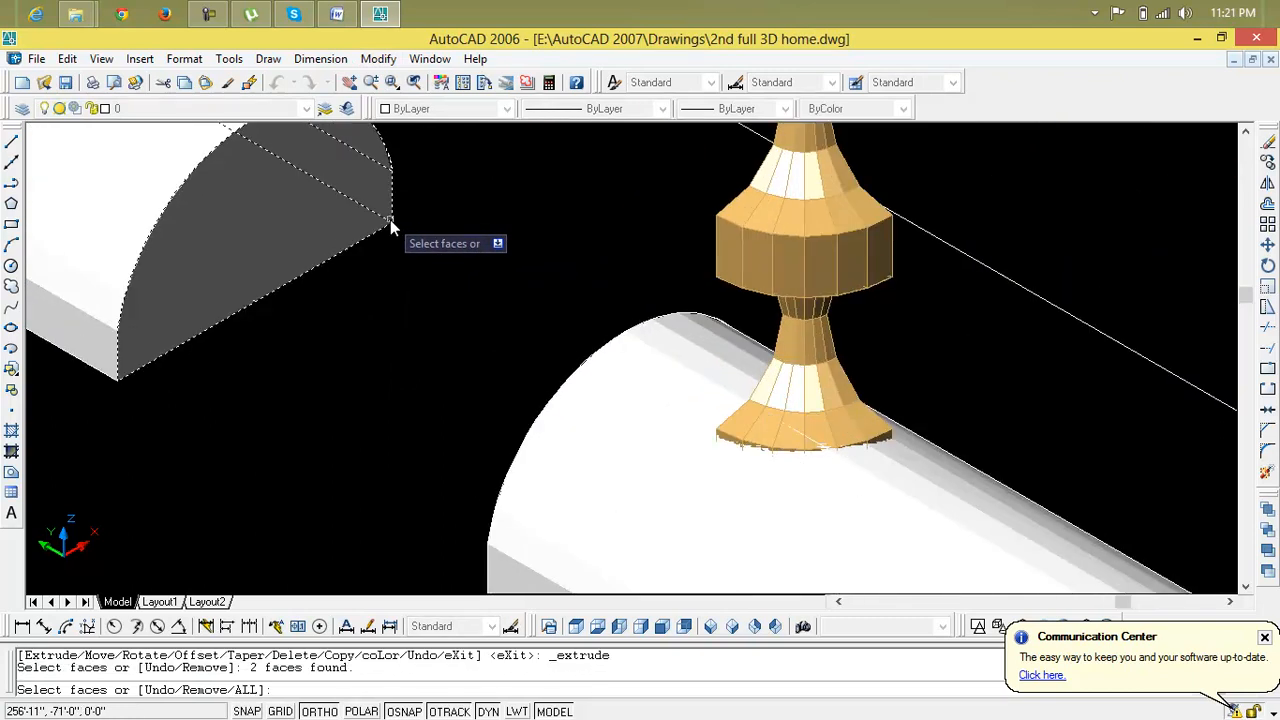
left_click(370, 212, "shift")
right_click(412, 263)
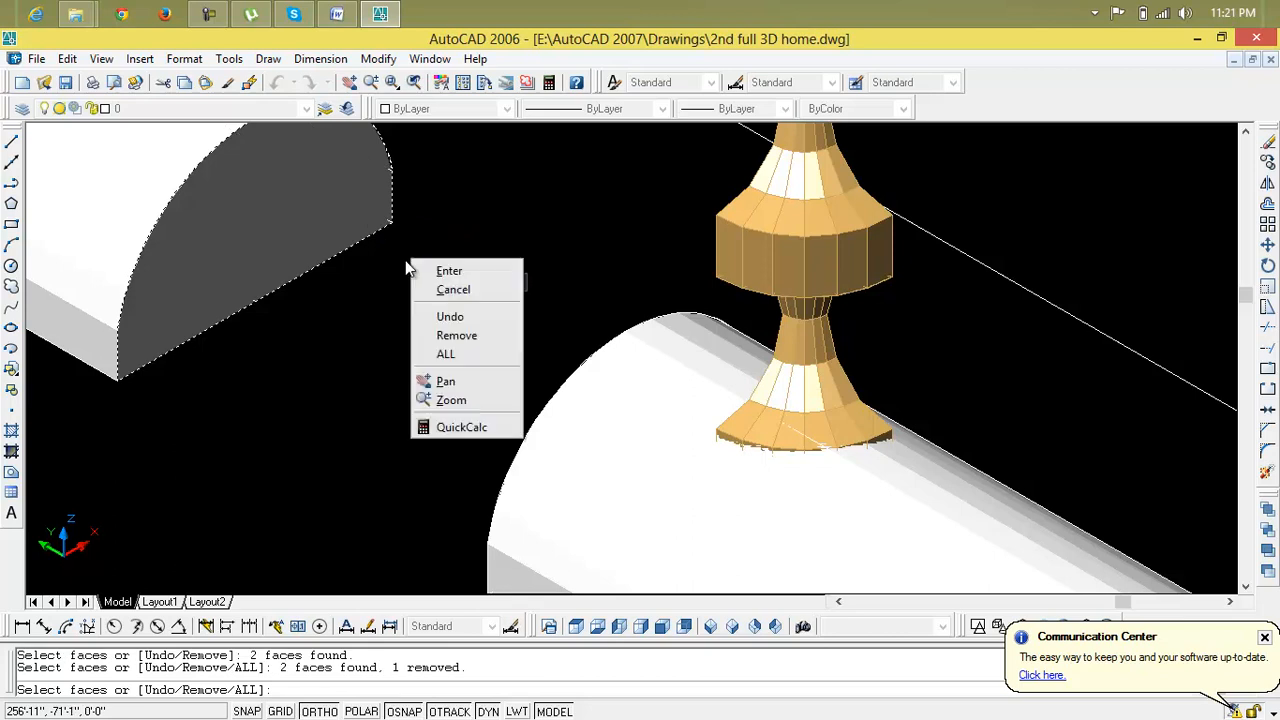
left_click(449, 270)
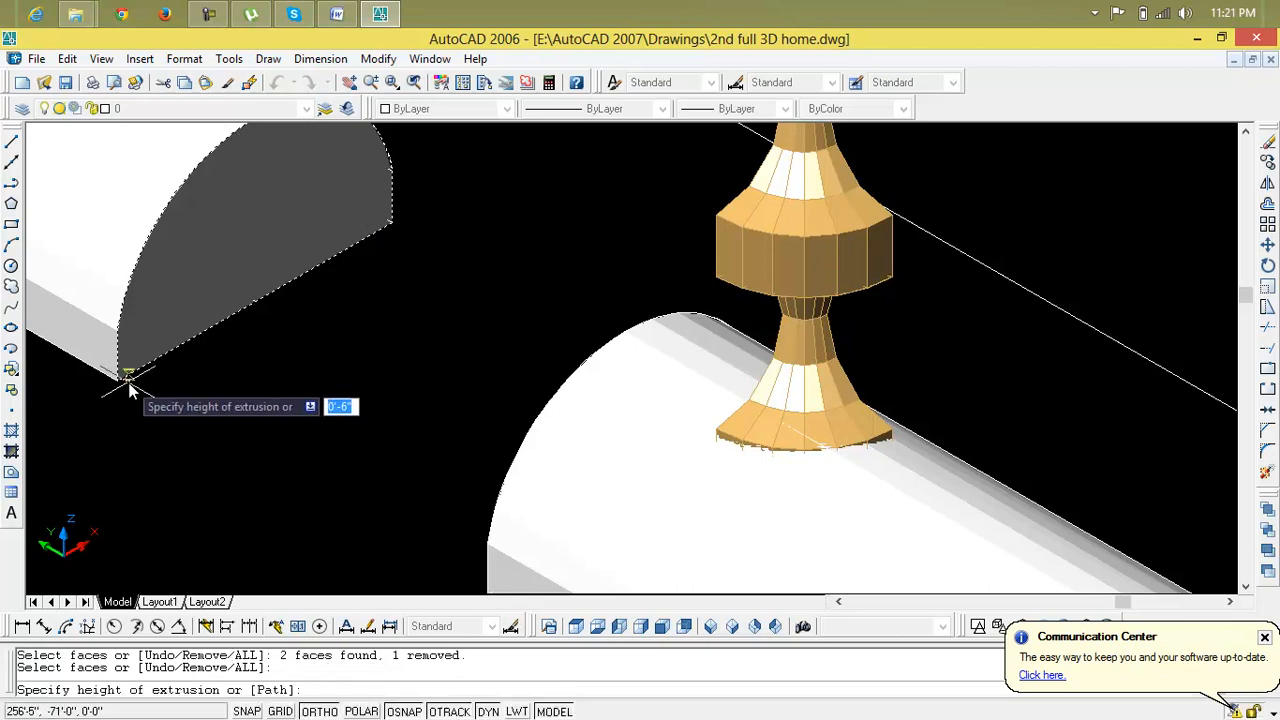
left_click(118, 379)
middle_click_drag(487, 605, 423, 491)
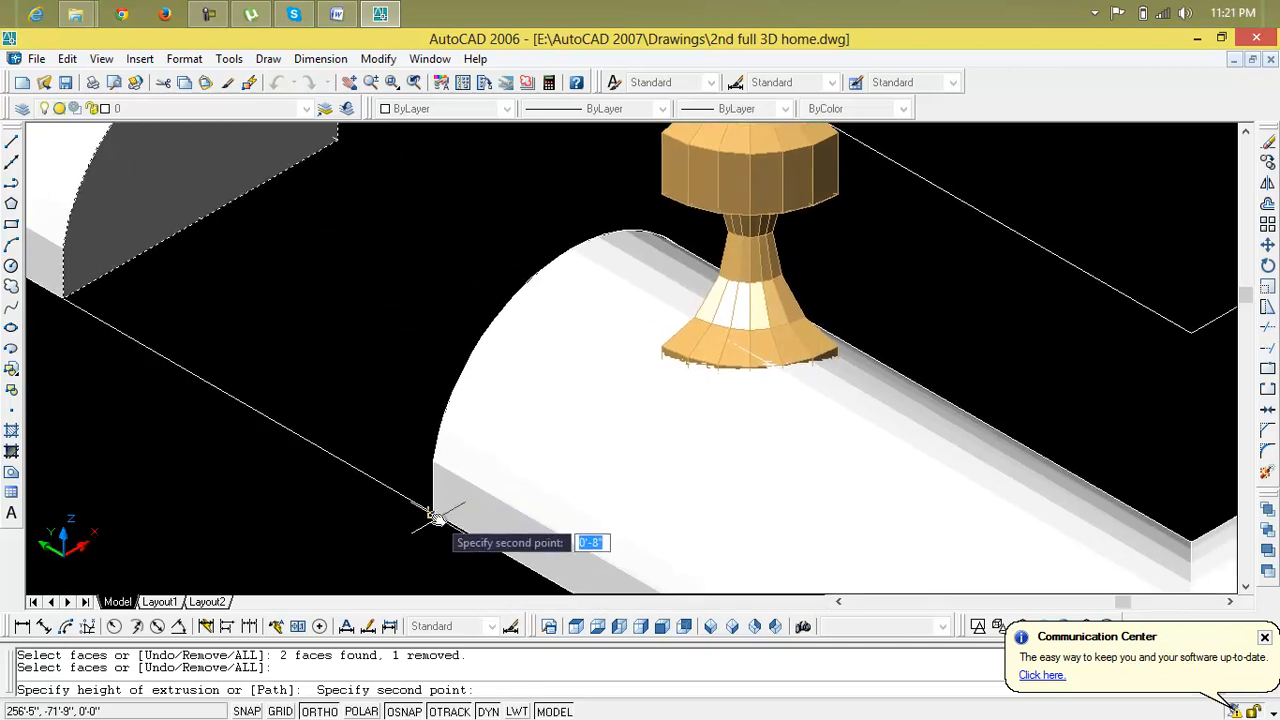
left_click(435, 517)
key("Return")
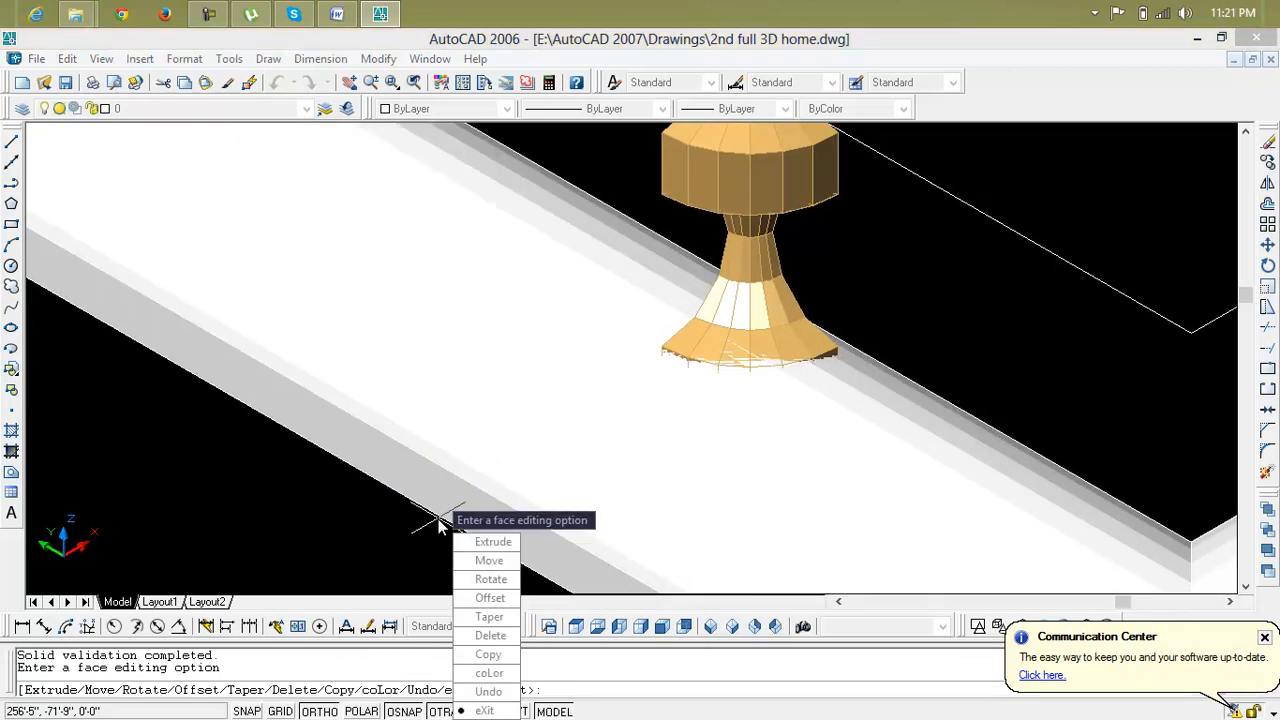
key("Escape")
key("Escape")
- Assign the arched rail solid that runs along the base of the balusters to the Rail layer
scroll(440, 520, "down", 5)
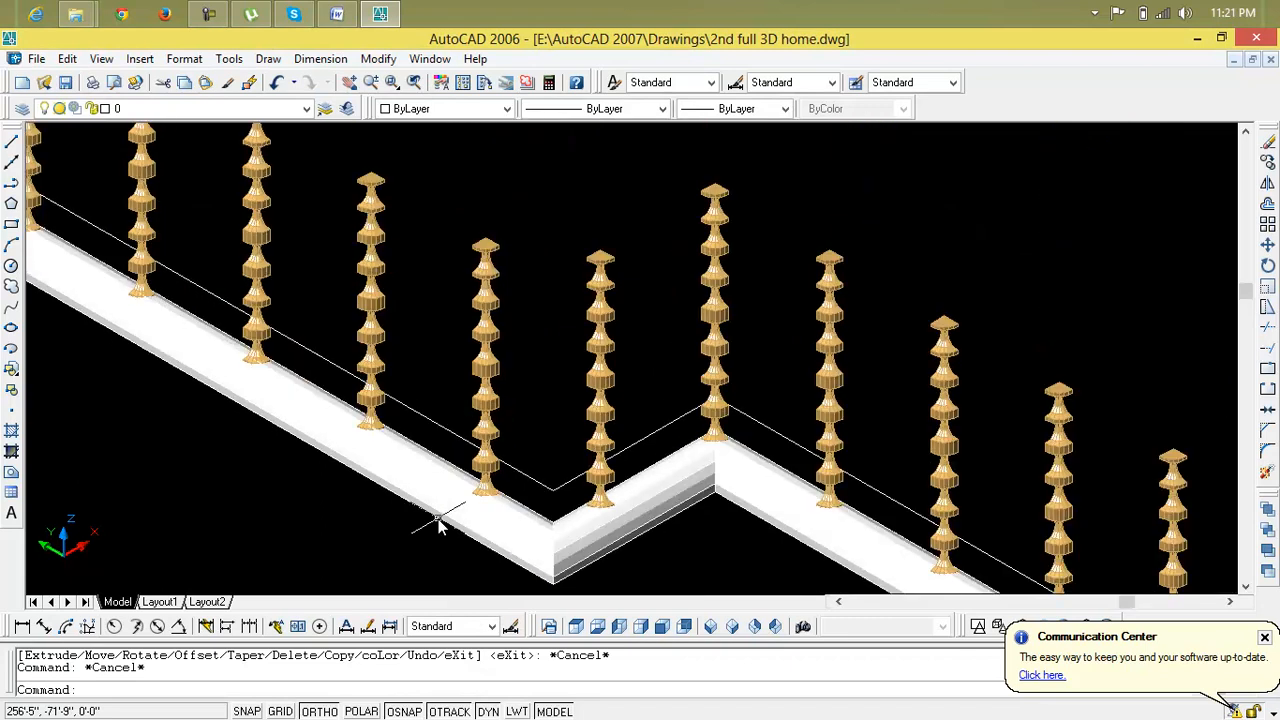
scroll(461, 530, "up", 2)
left_click(511, 476)
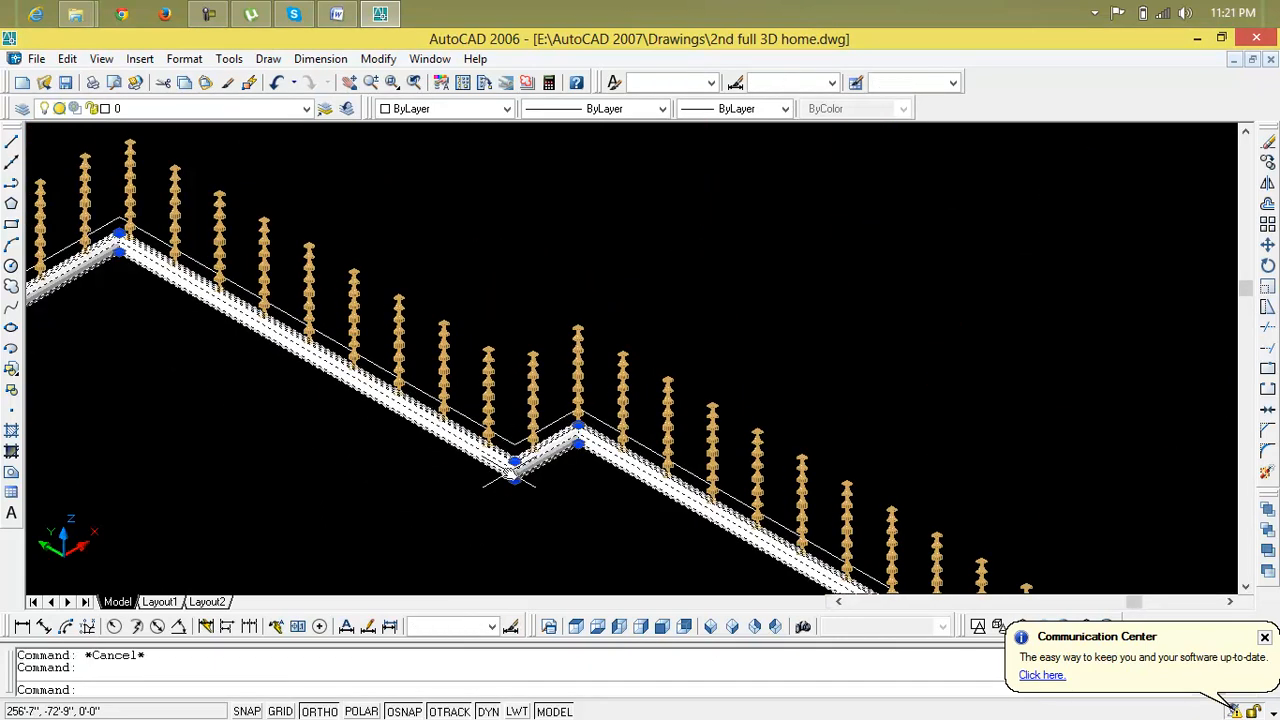
left_click(305, 110)
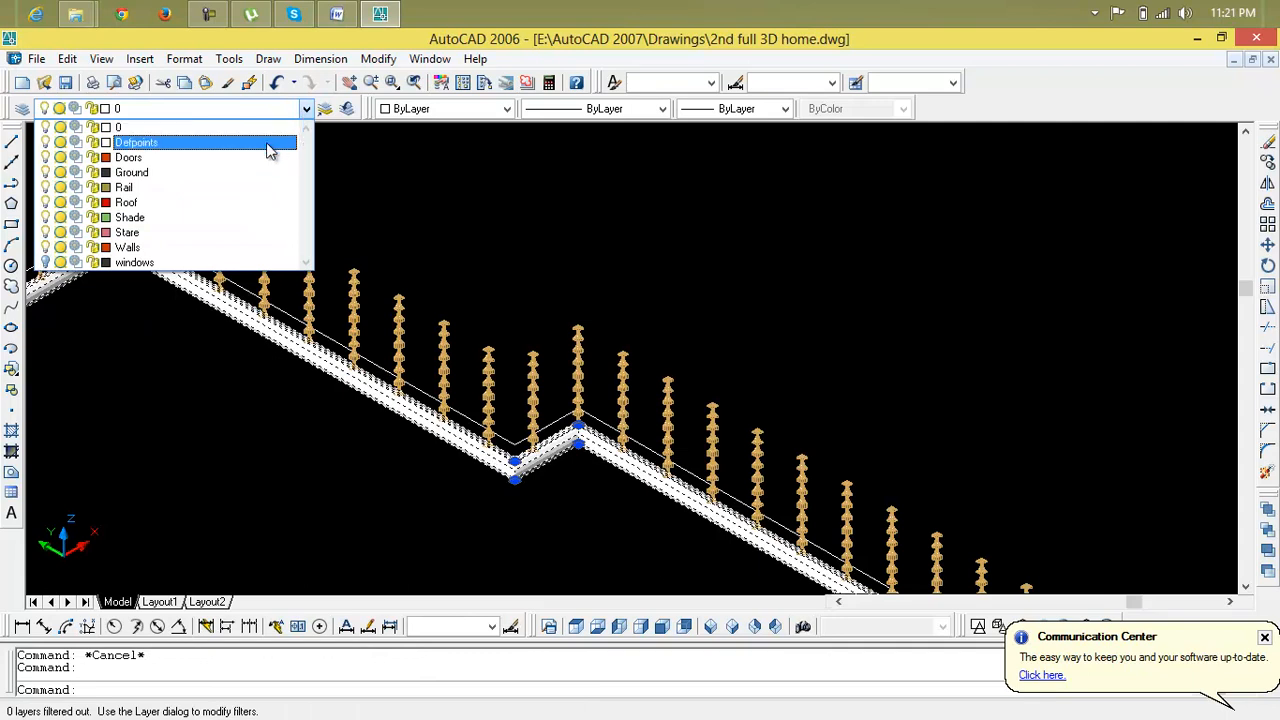
left_click(258, 187)
left_click(258, 187)
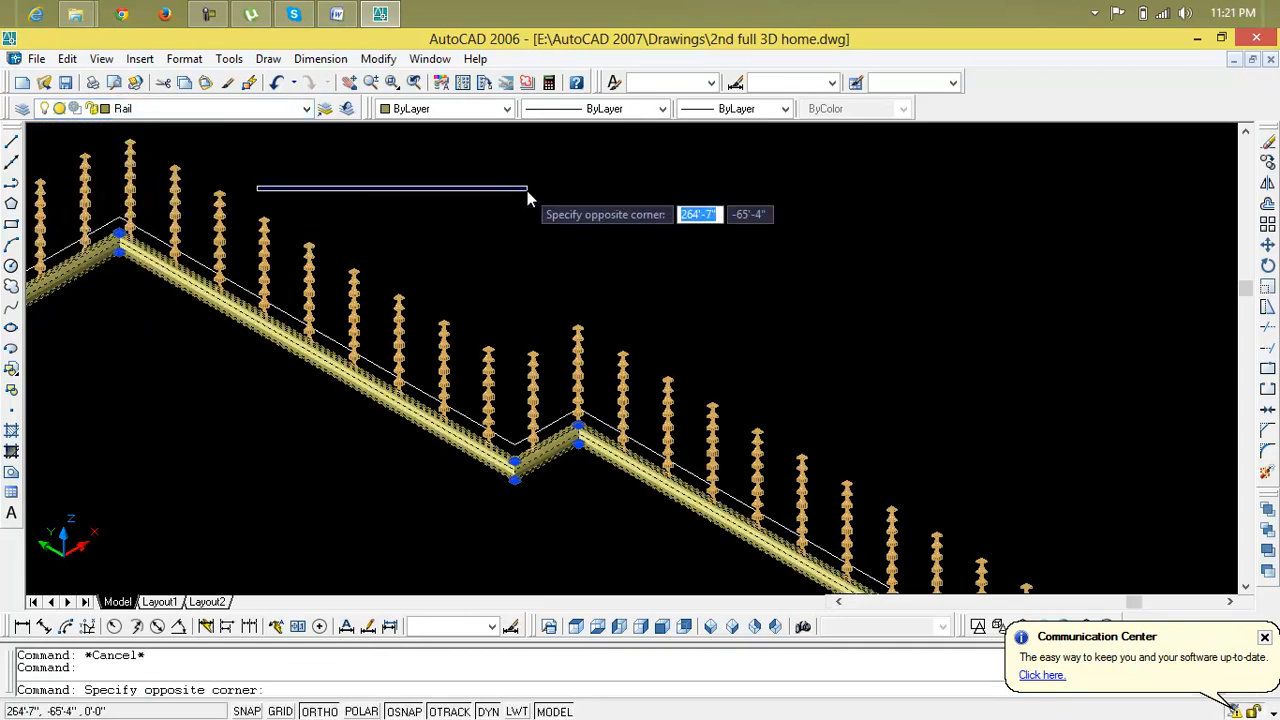
key("Escape")
- Move the rail solid straight up by @0,0,3' from its lower corner at the notch in the path
scroll(443, 294, "down", 2)
middle_click_drag(457, 343, 478, 278)
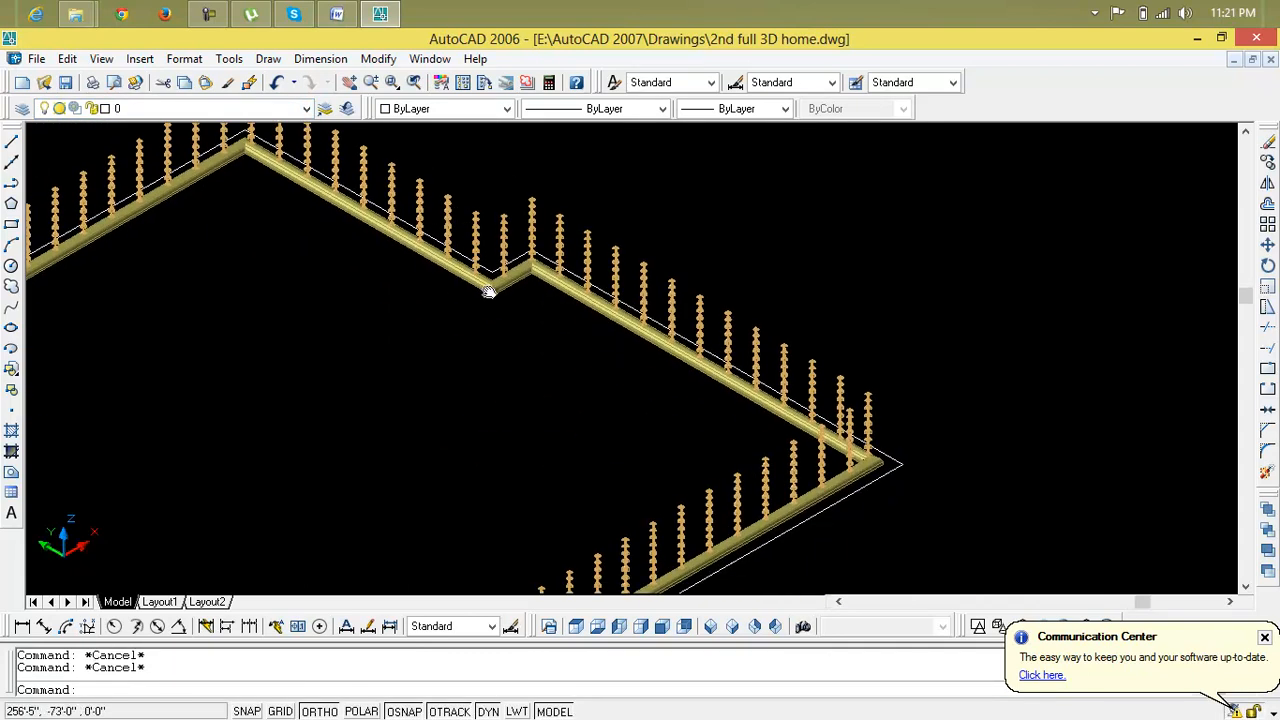
scroll(492, 313, "up", 4)
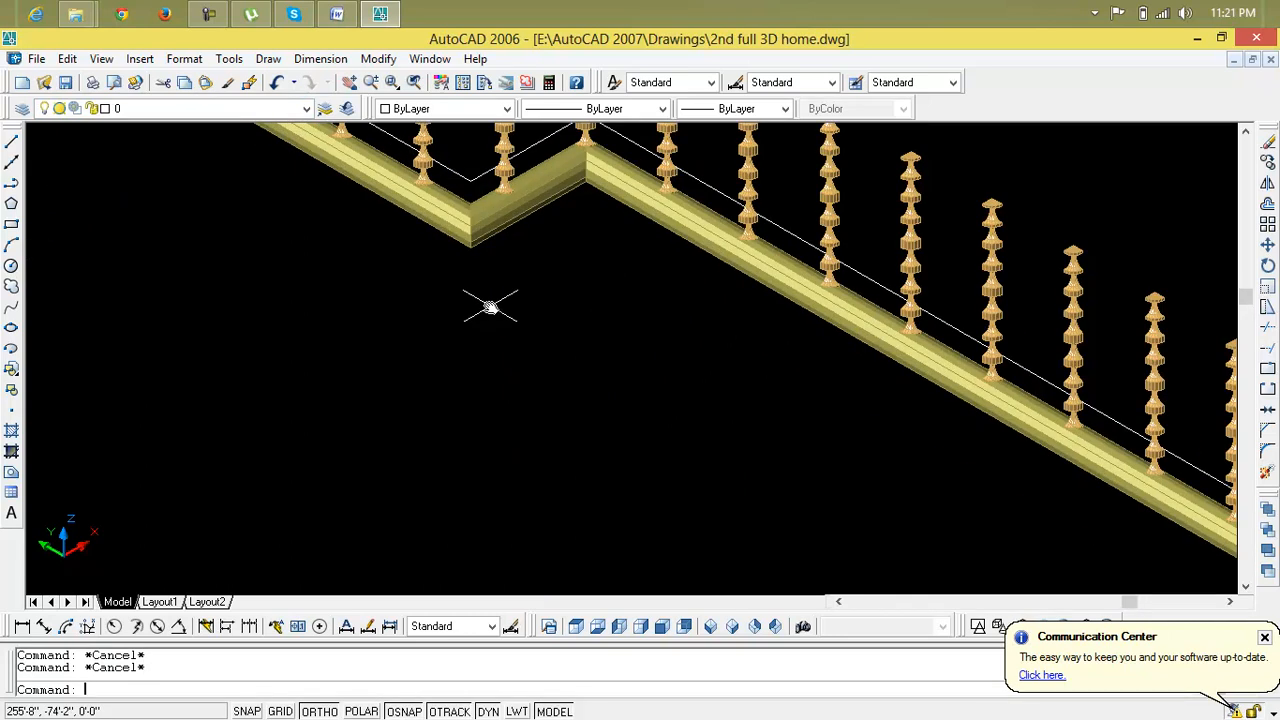
type("m")
key("Return")
left_click(469, 247)
key("Return")
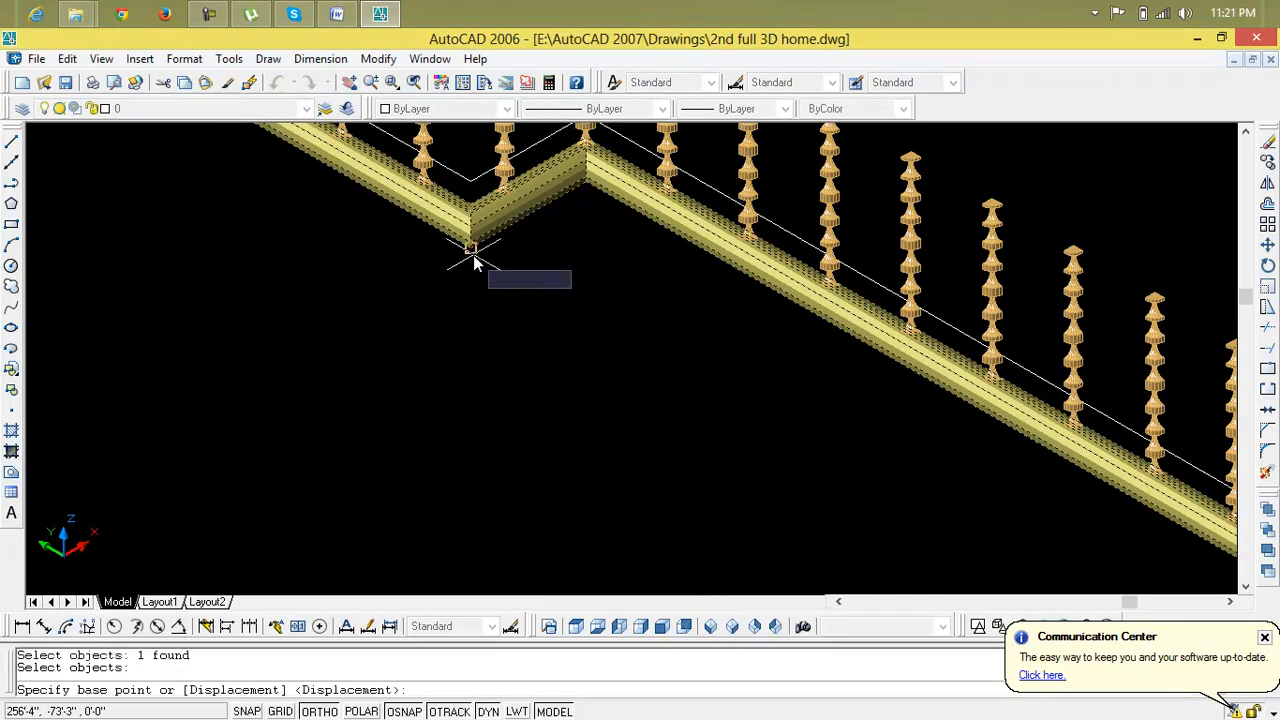
scroll(472, 258, "up", 2)
scroll(465, 262, "up", 2)
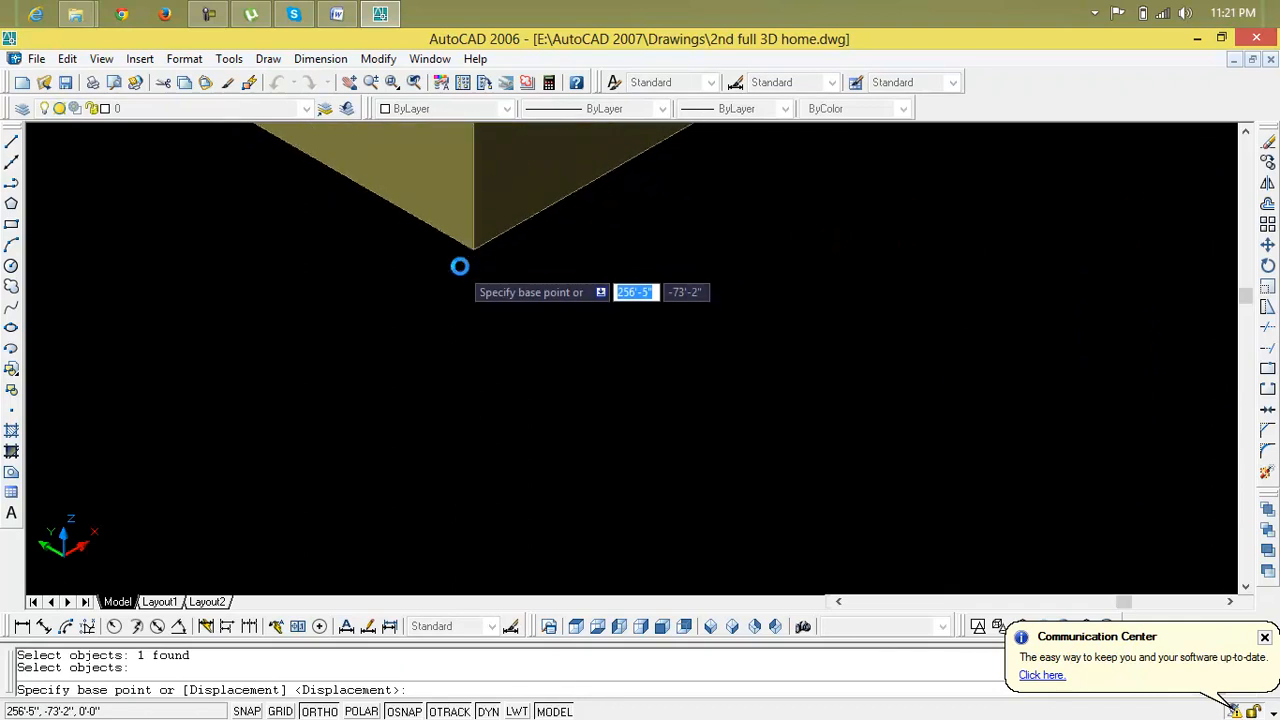
left_click(472, 251)
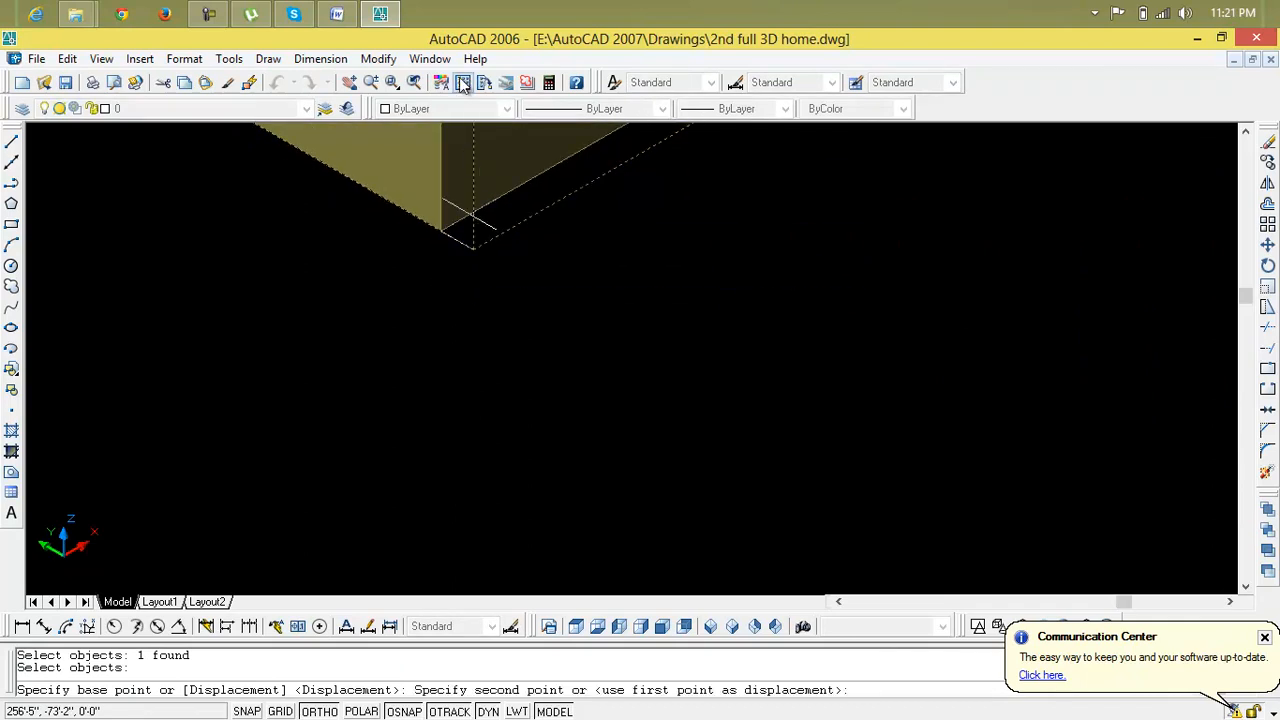
key("F8")
type("@")
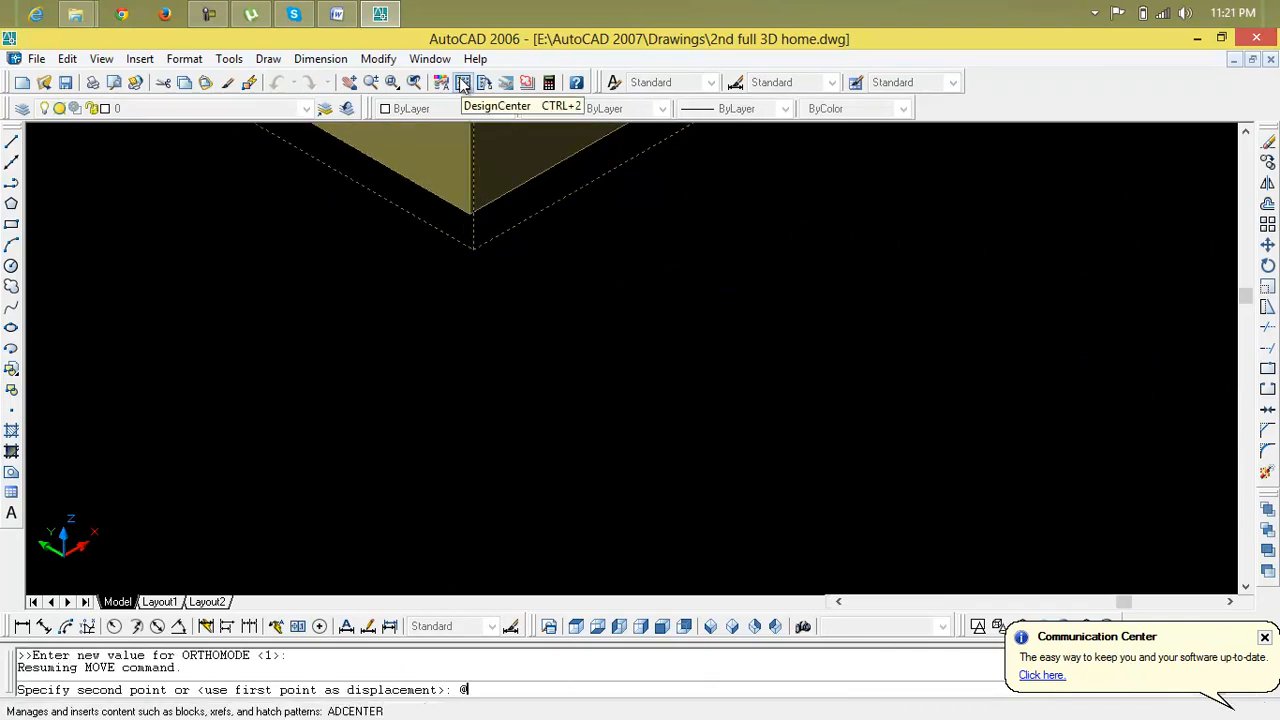
type("0,0,3")
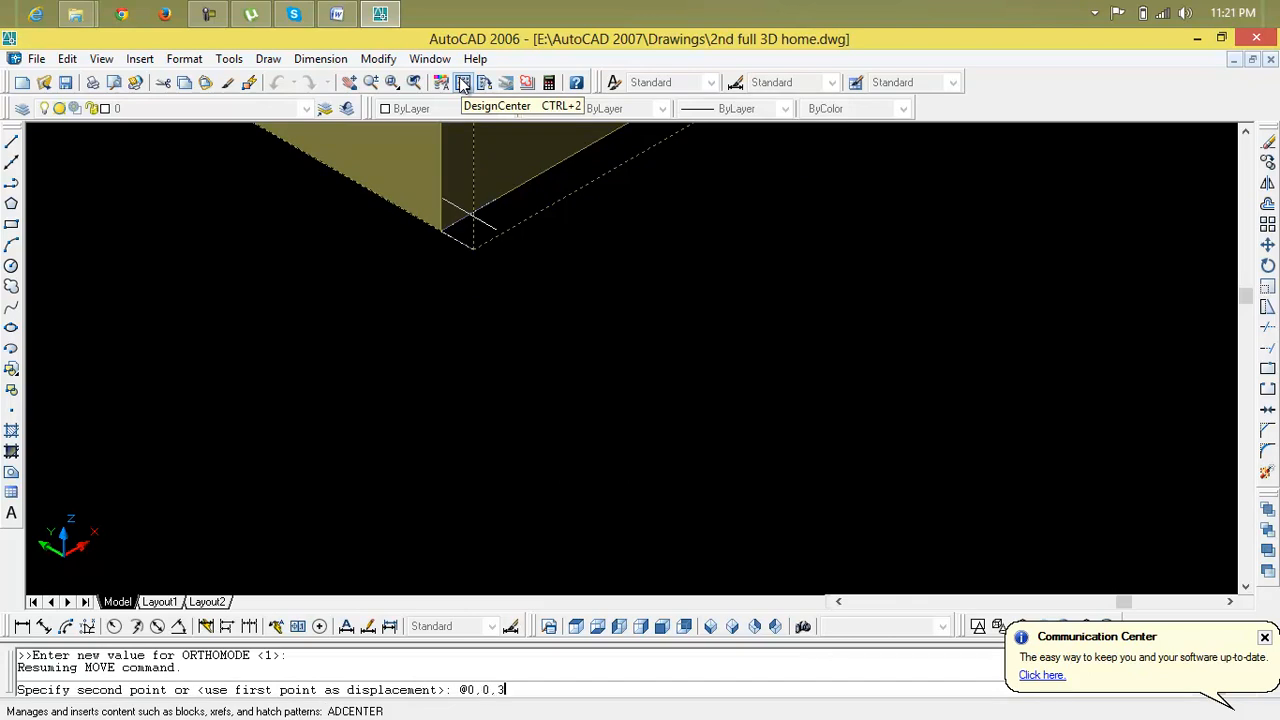
type("'")
key("Return")
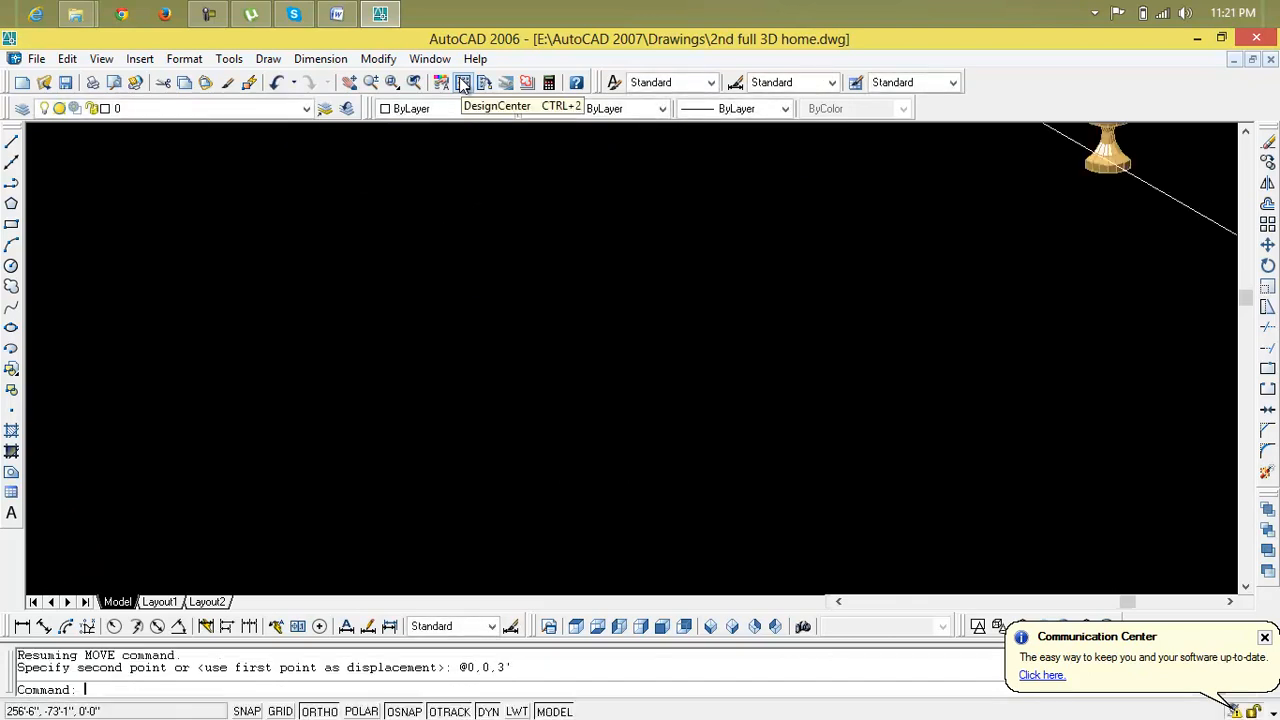
- Move the complete railing with its path lines from the outer path line's front corner to the top front corner of the house's green roof edge
scroll(635, 203, "down", 5)
middle_click_drag(677, 194, 550, 283)
scroll(550, 283, "up", 4)
scroll(546, 300, "down", 6)
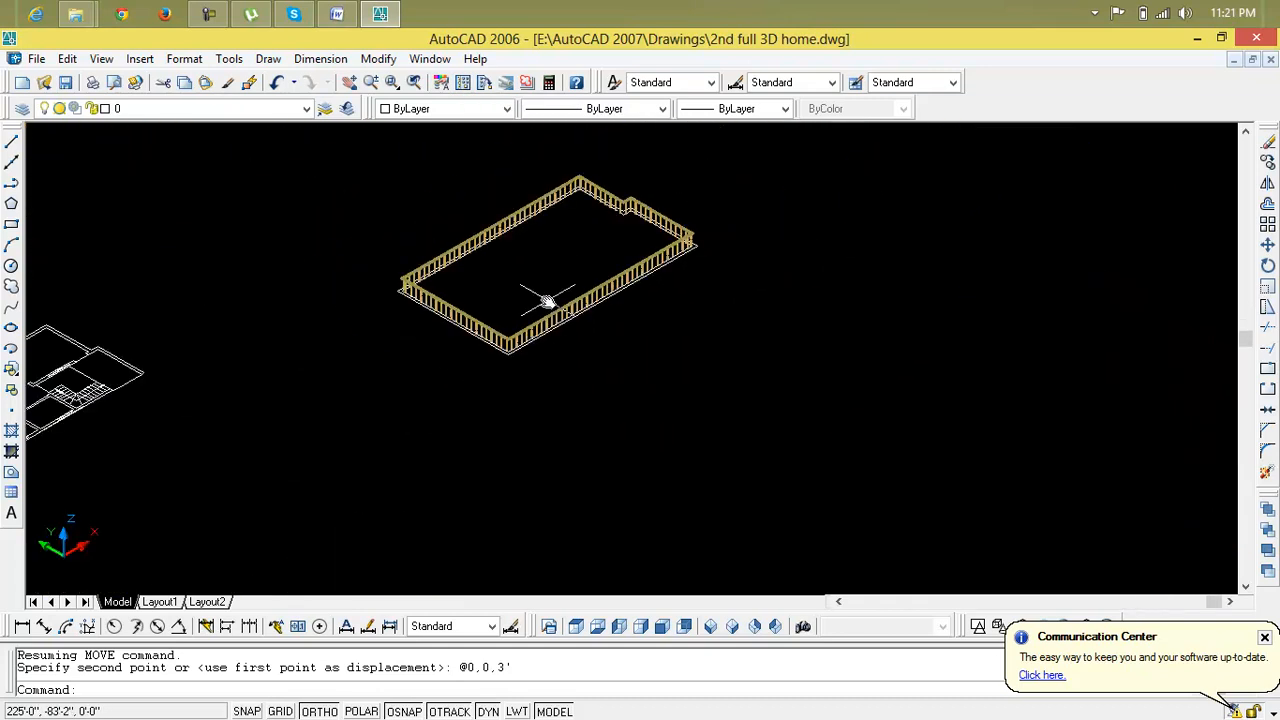
left_click(727, 155)
left_click(363, 433)
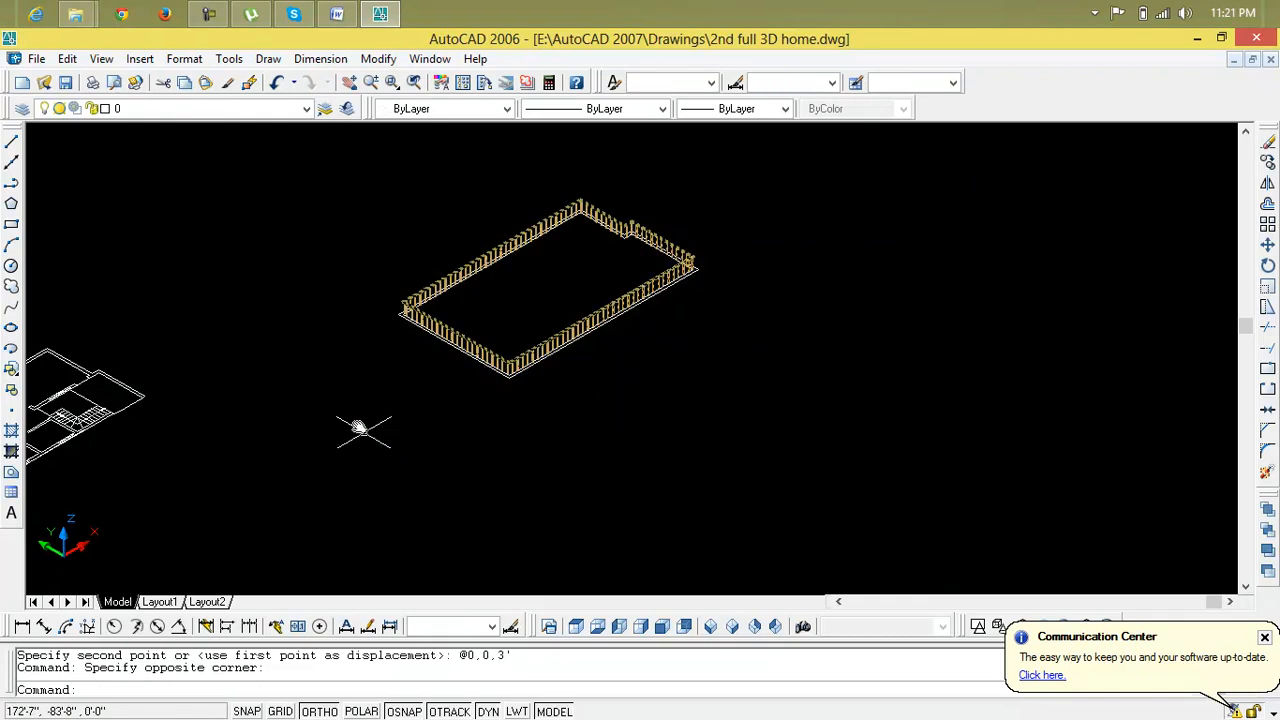
left_click(740, 198)
left_click(337, 506)
type("m")
key("Return")
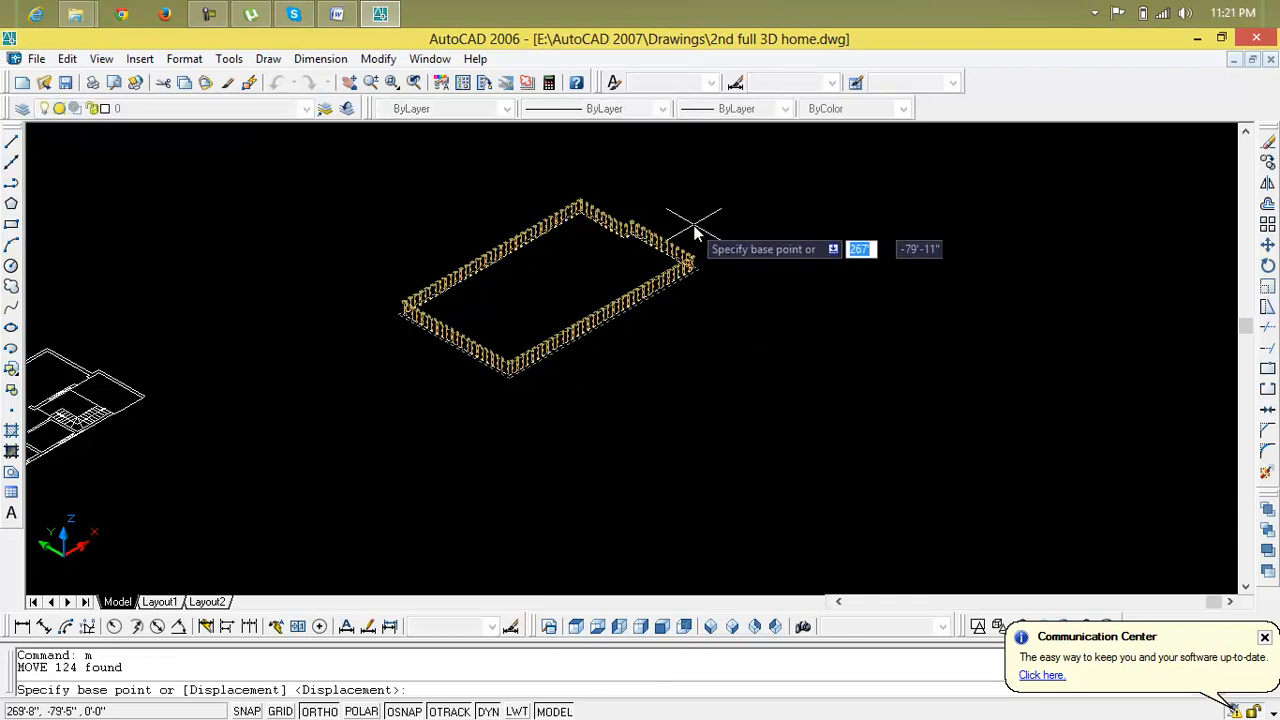
scroll(608, 345, "up", 2)
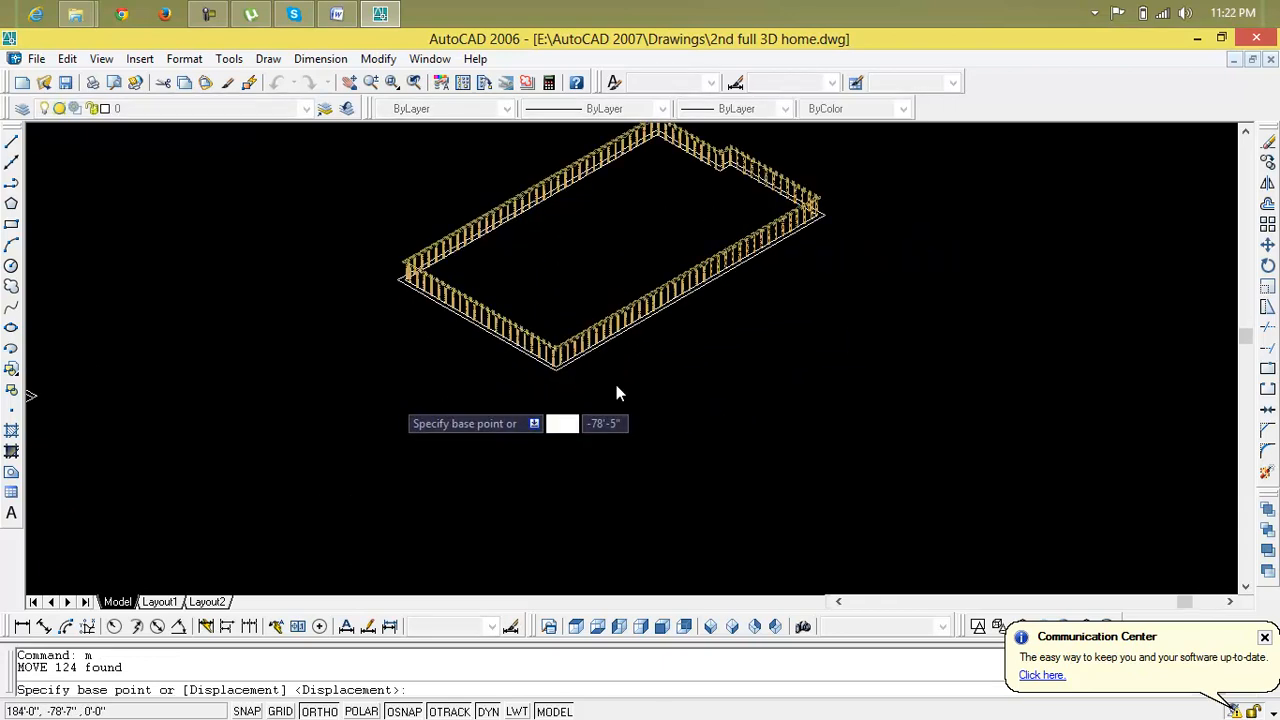
scroll(771, 394, "up", 2)
scroll(563, 383, "up", 3)
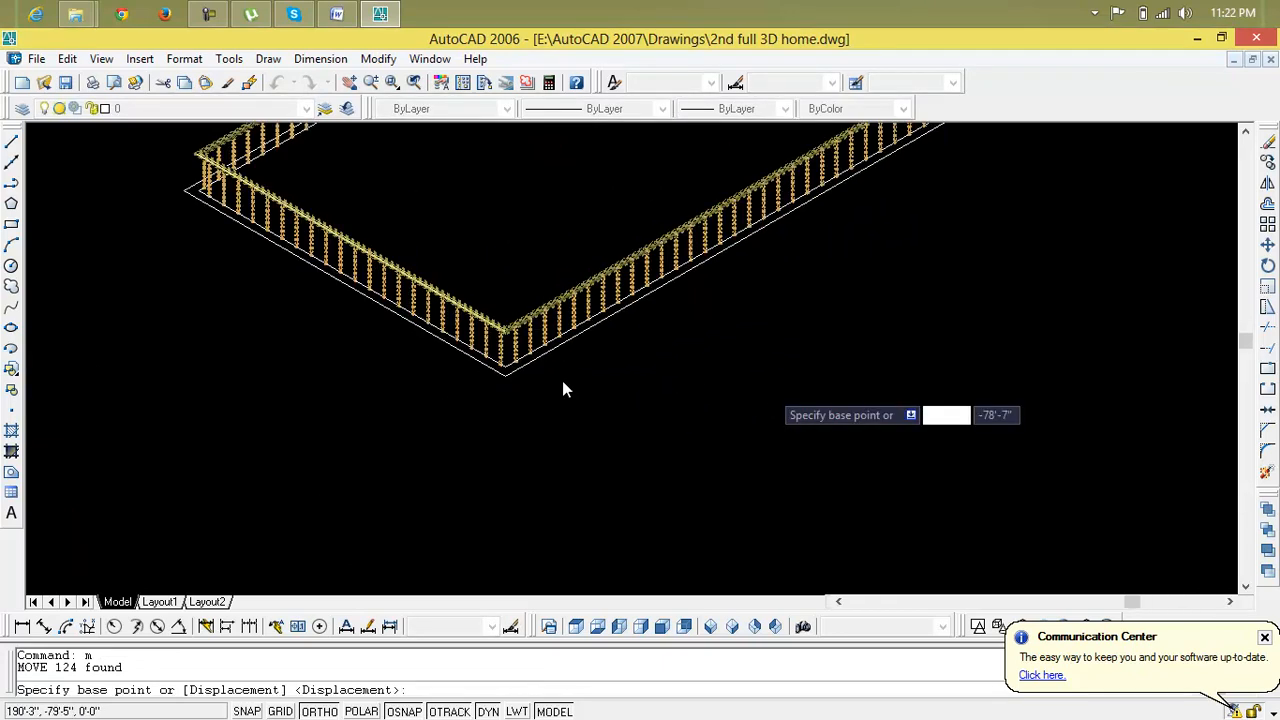
scroll(502, 373, "up", 4)
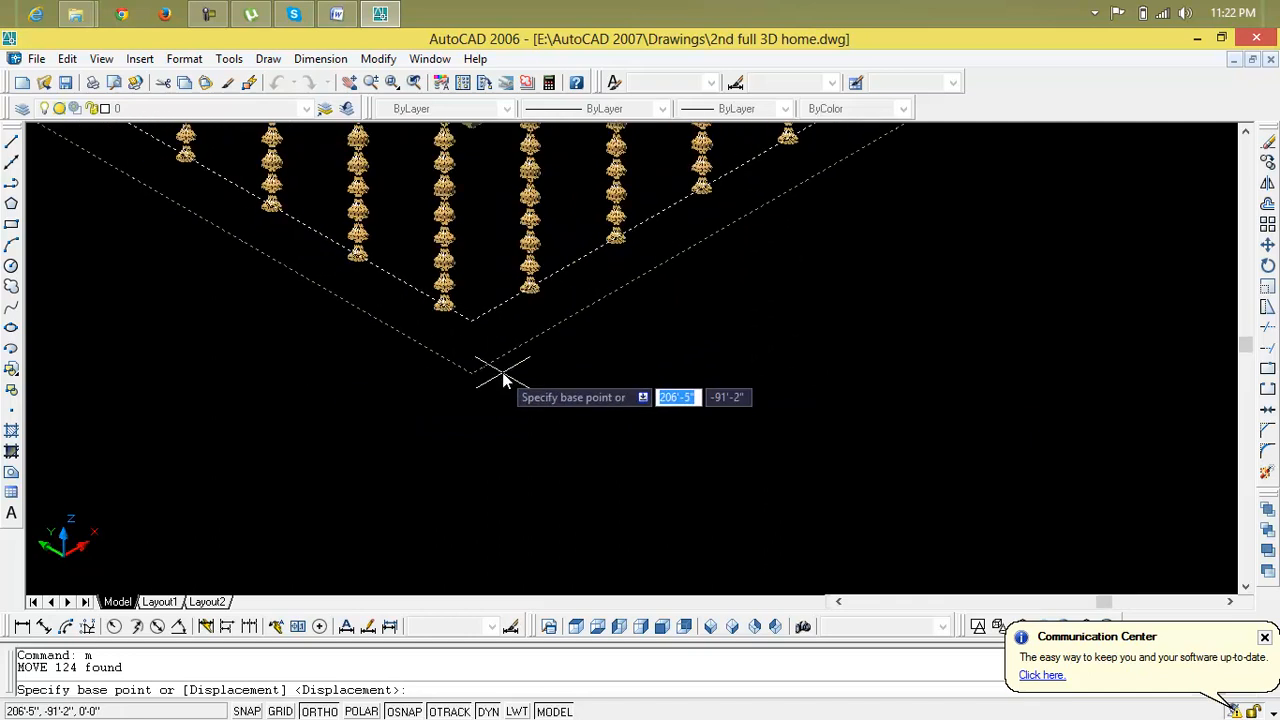
left_click(471, 374)
scroll(310, 430, "down", 5)
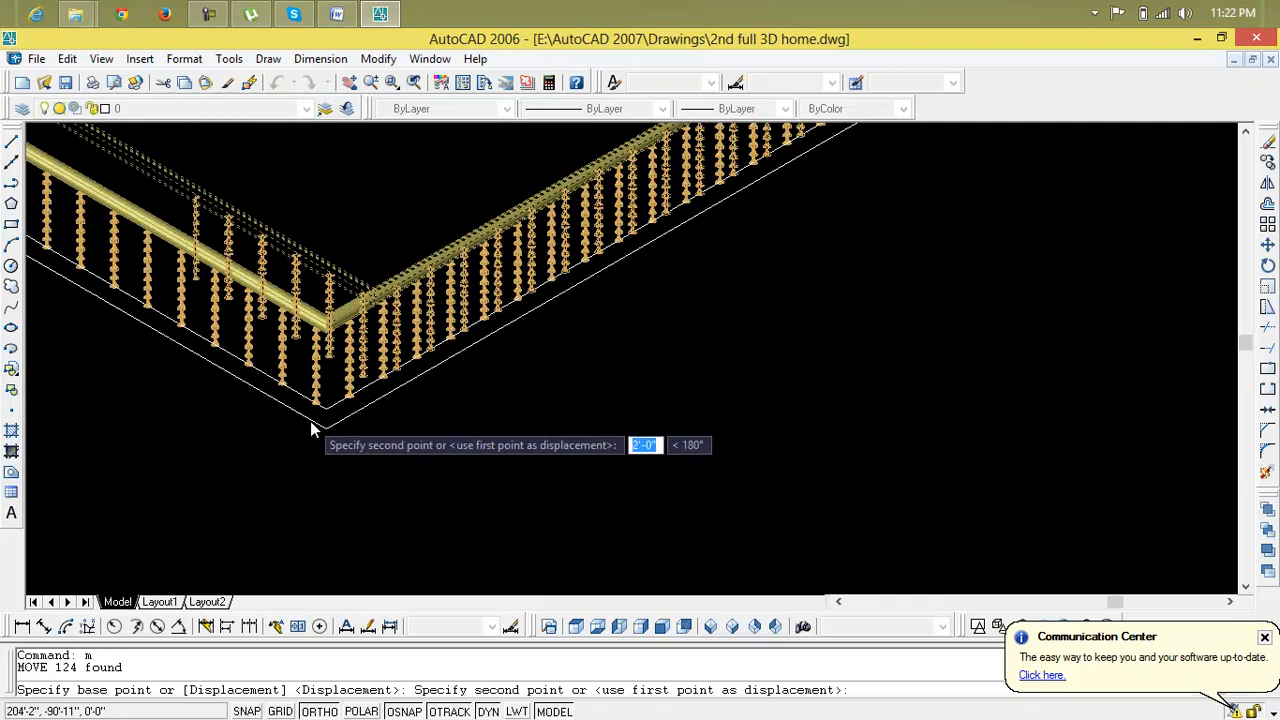
scroll(313, 423, "down", 5)
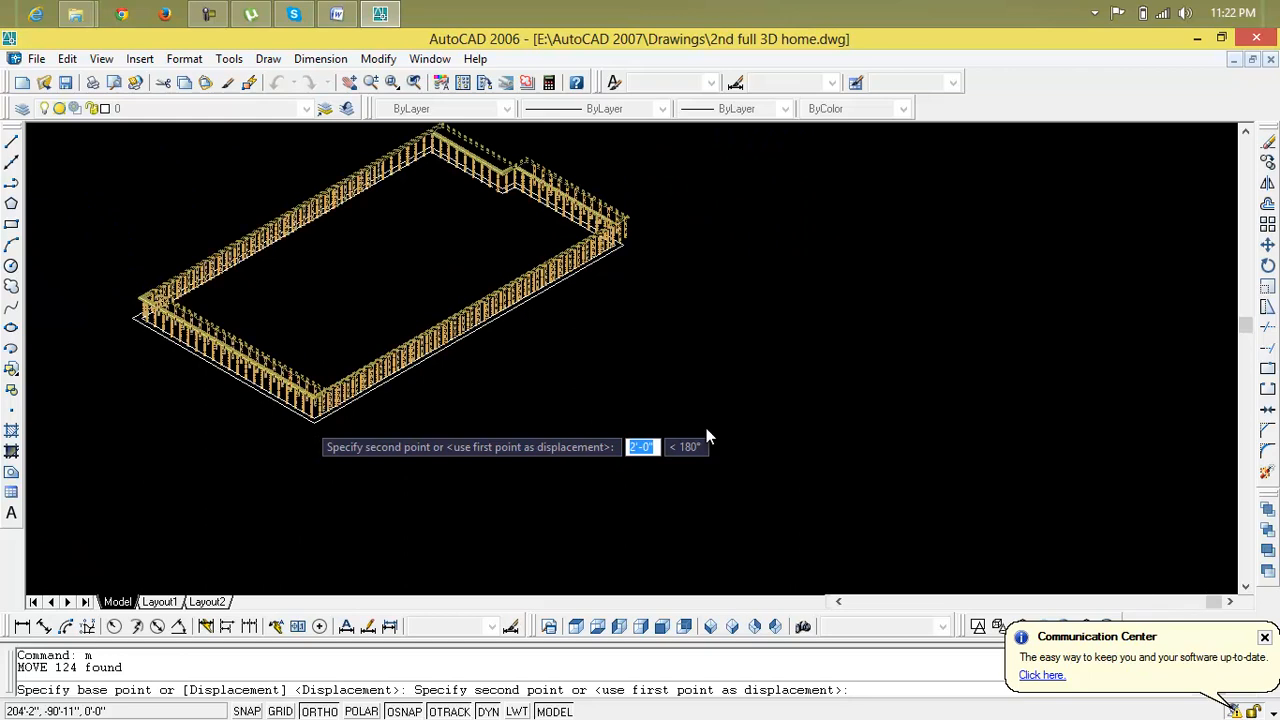
middle_click_drag(381, 432, 853, 416)
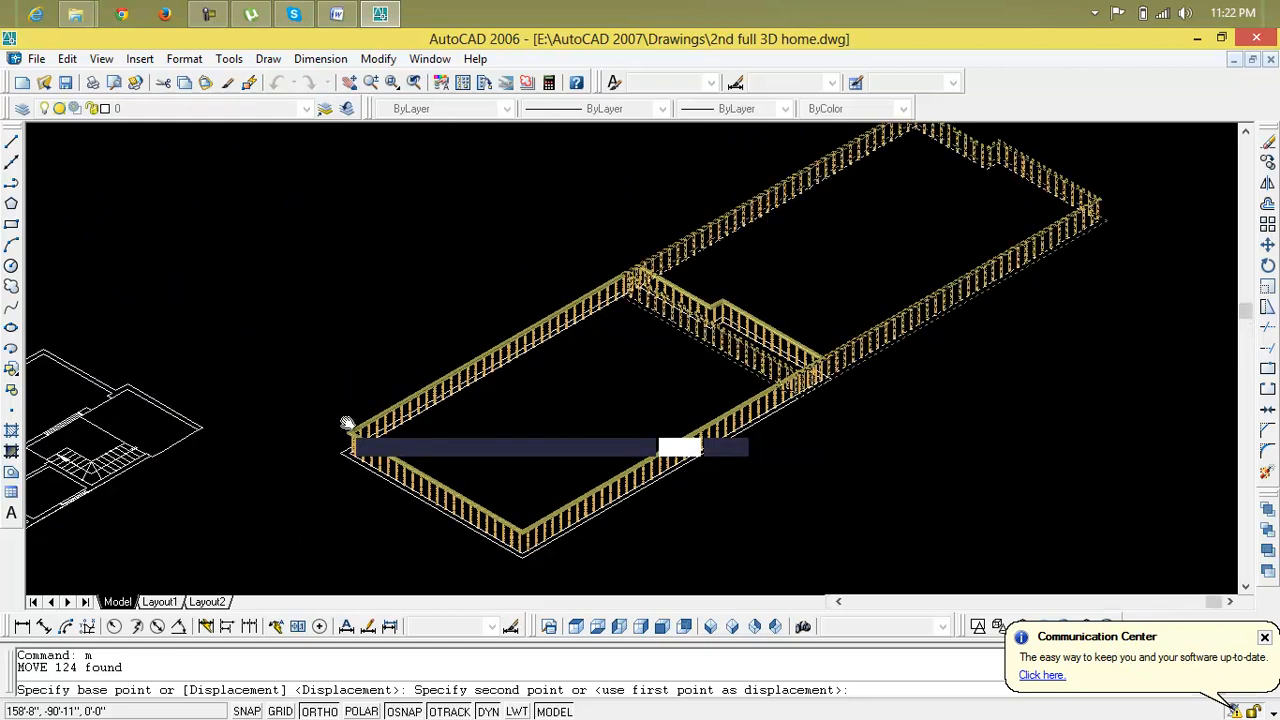
scroll(343, 424, "down", 2)
middle_click_drag(377, 402, 413, 380)
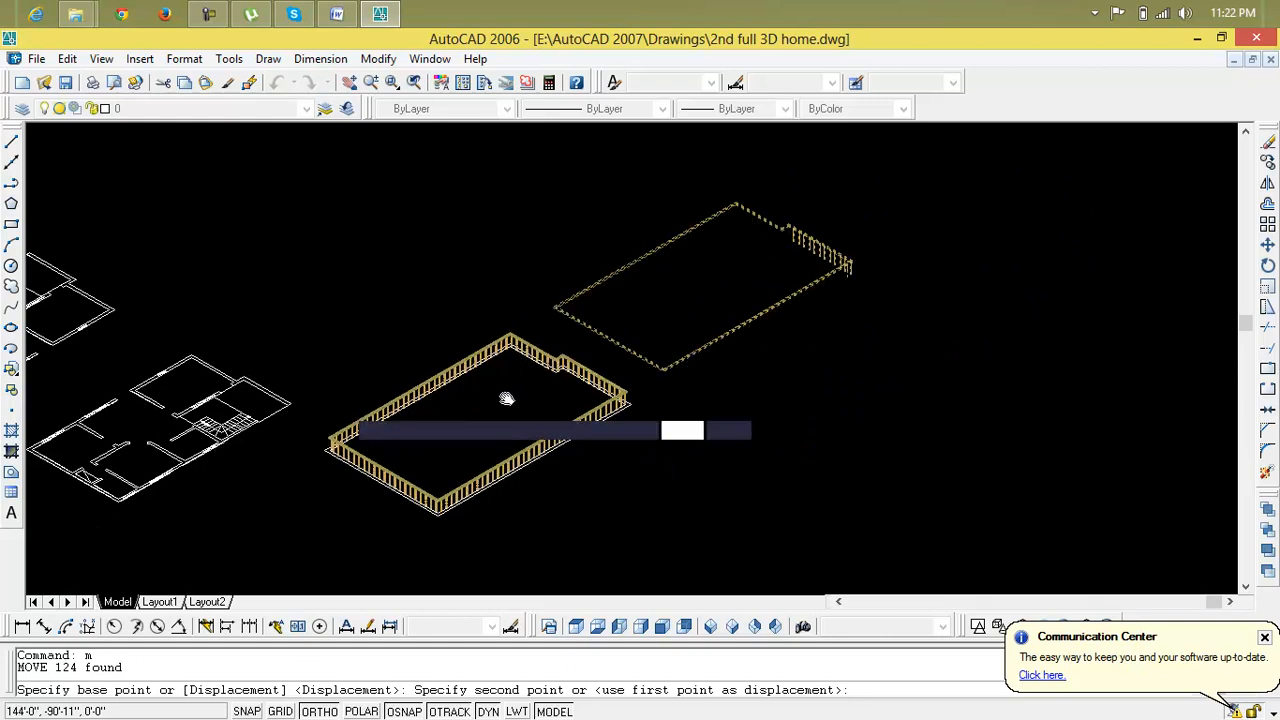
scroll(507, 399, "down", 3)
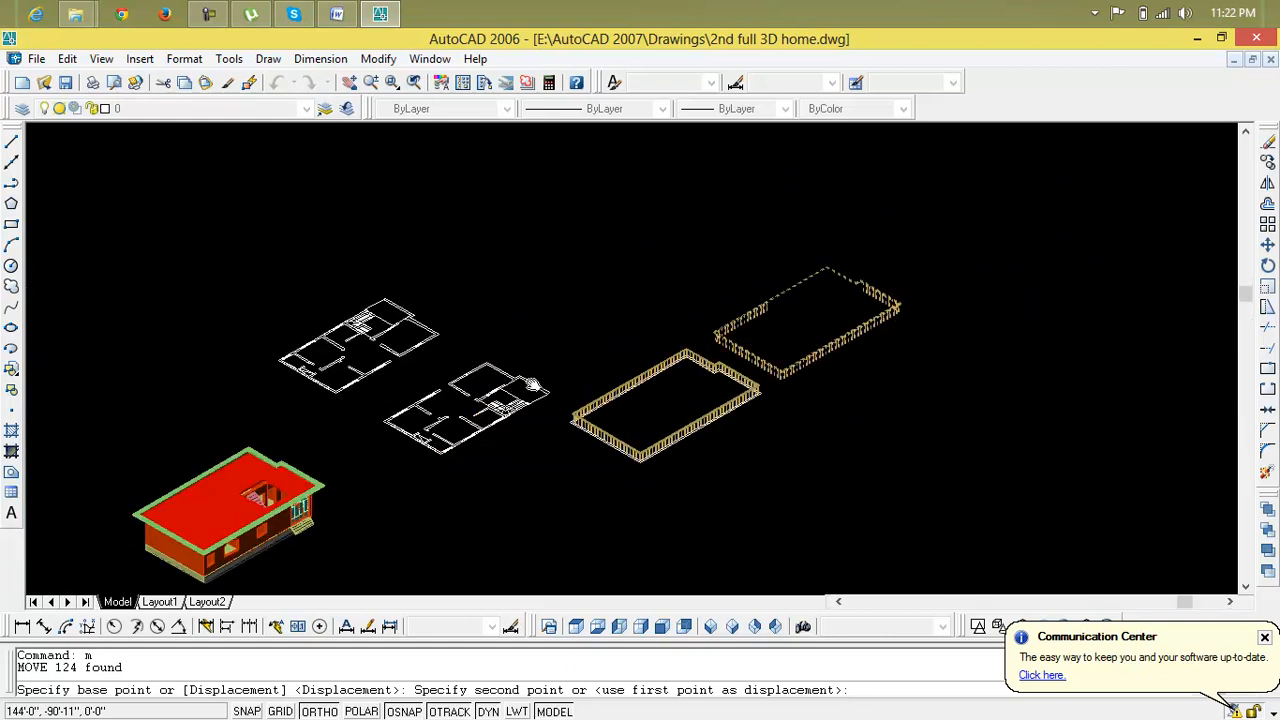
middle_click_drag(229, 509, 255, 495)
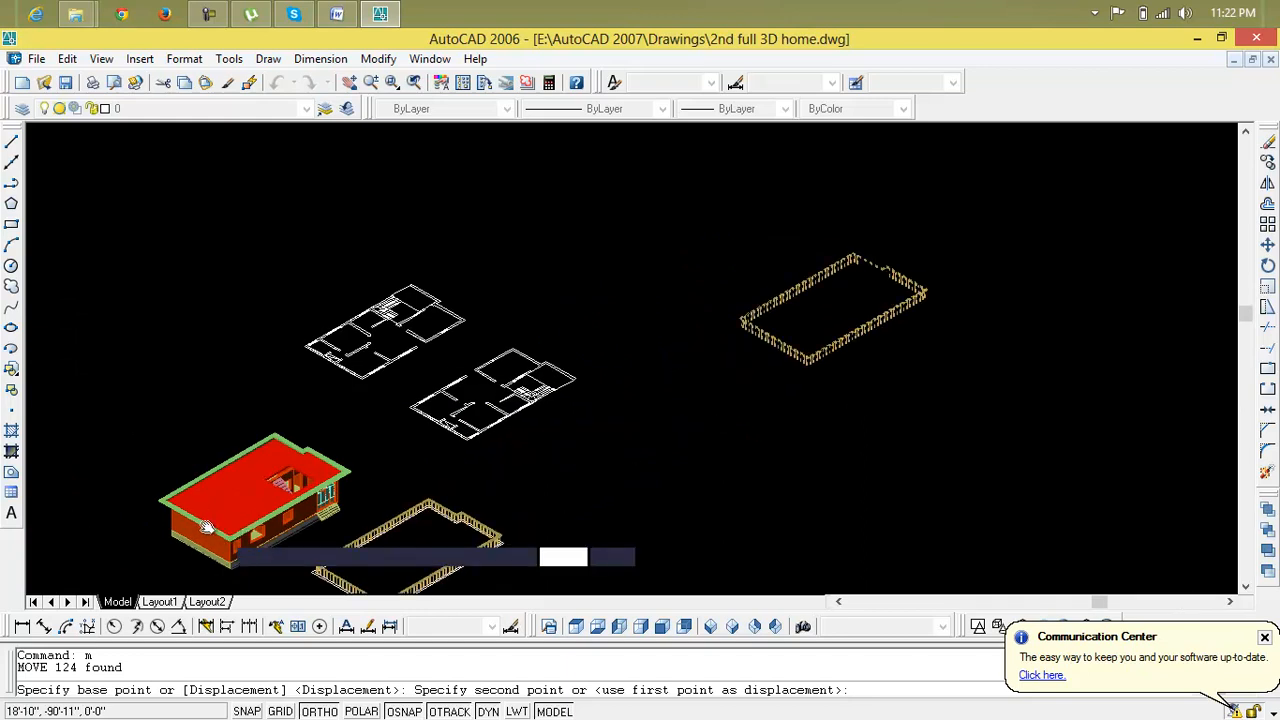
scroll(210, 528, "up", 5)
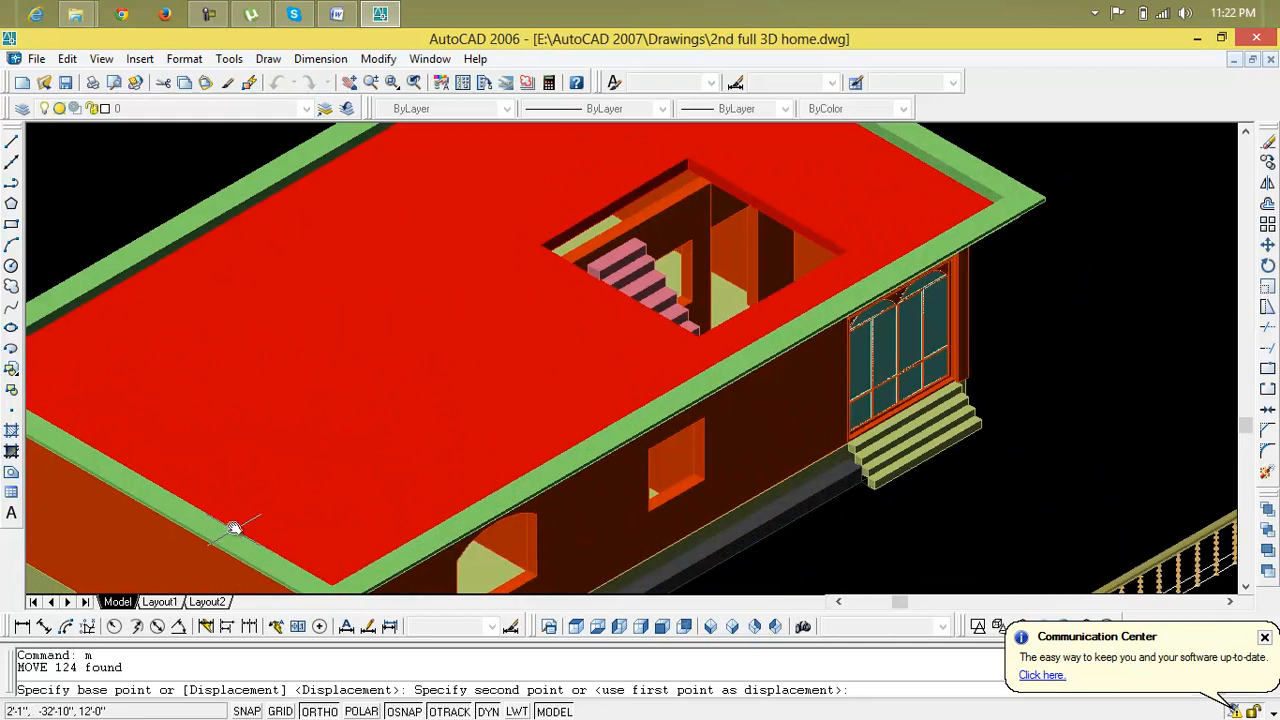
middle_click_drag(232, 530, 234, 400)
scroll(337, 486, "up", 3)
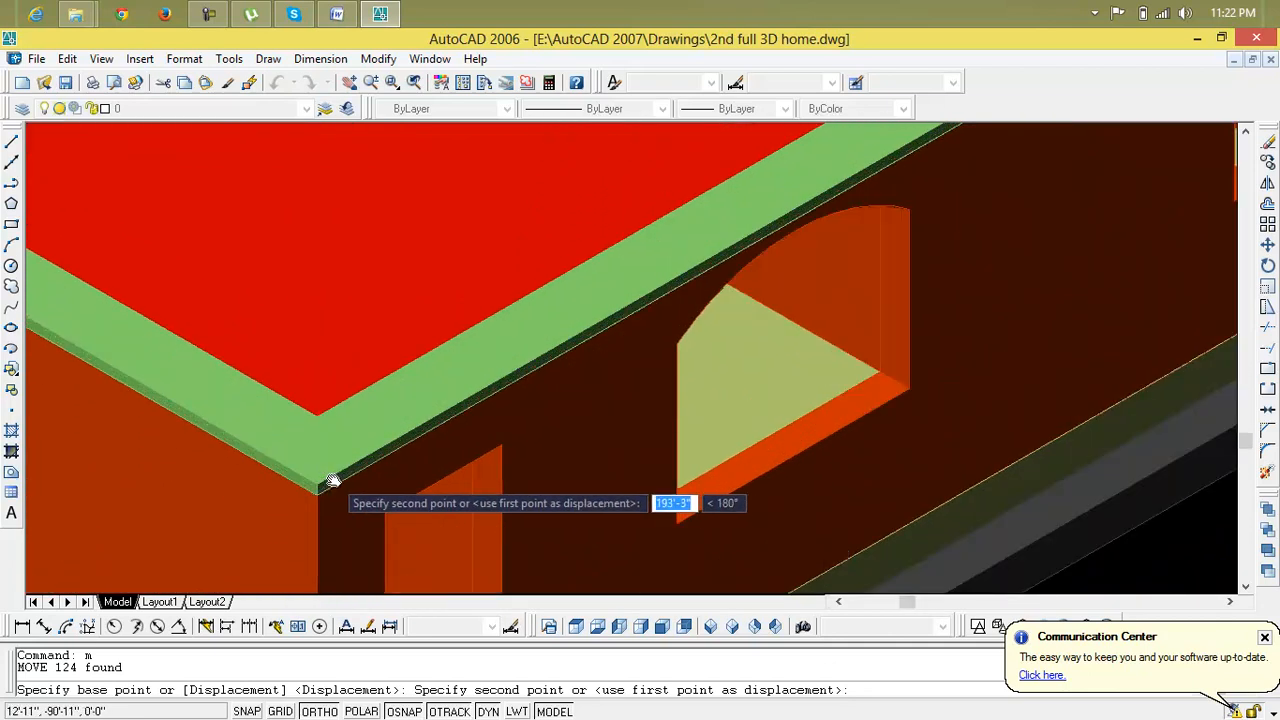
scroll(337, 486, "up", 3)
left_click(300, 505)
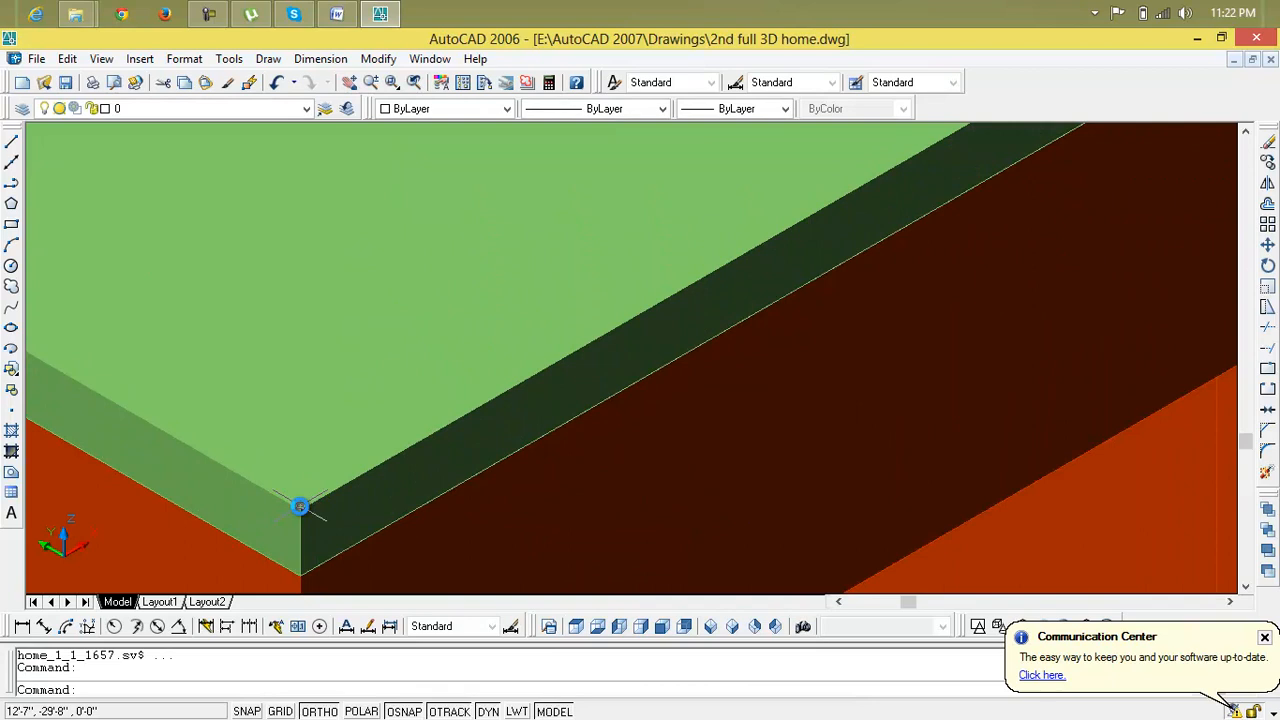
- Examine how the railing sits along the edges and corners of the house roof
key("Return")
scroll(300, 505, "down", 4)
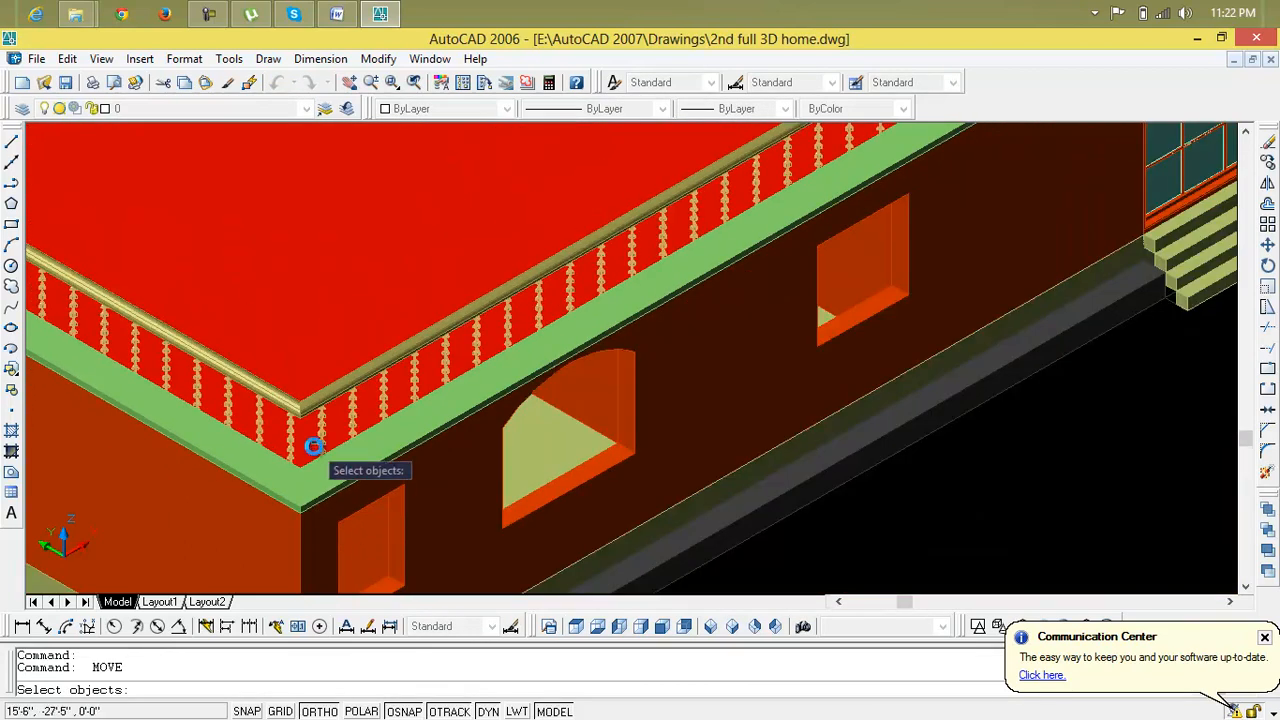
scroll(315, 400, "down", 1)
scroll(319, 401, "up", 2)
scroll(319, 401, "up", 2)
scroll(309, 449, "down", 5)
scroll(310, 452, "down", 4)
scroll(137, 352, "up", 3)
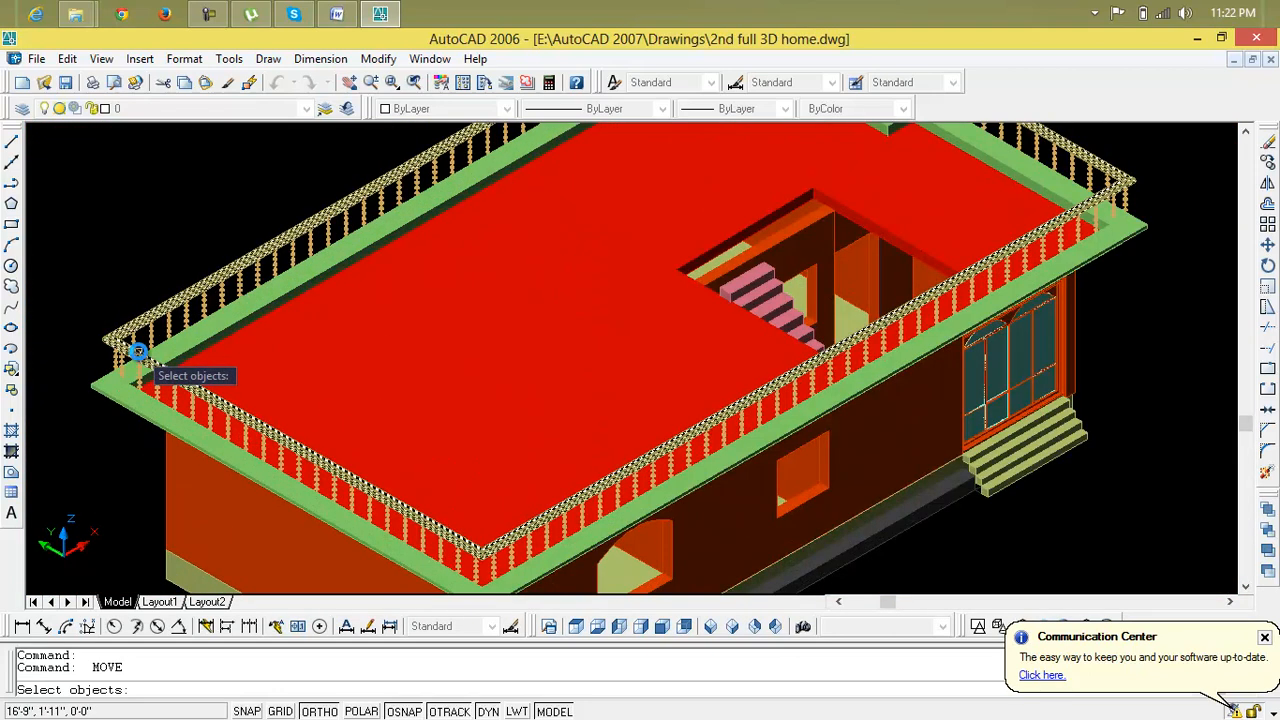
scroll(137, 352, "up", 4)
scroll(137, 352, "down", 8)
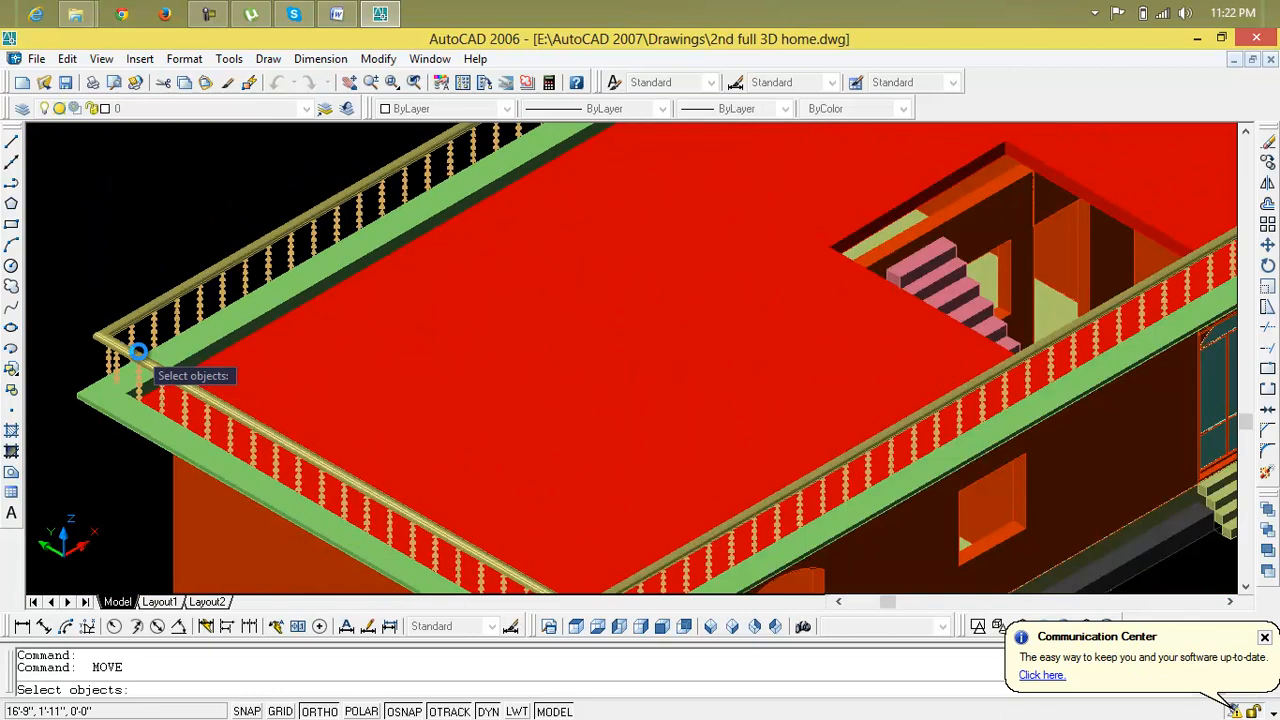
scroll(228, 353, "up", 4)
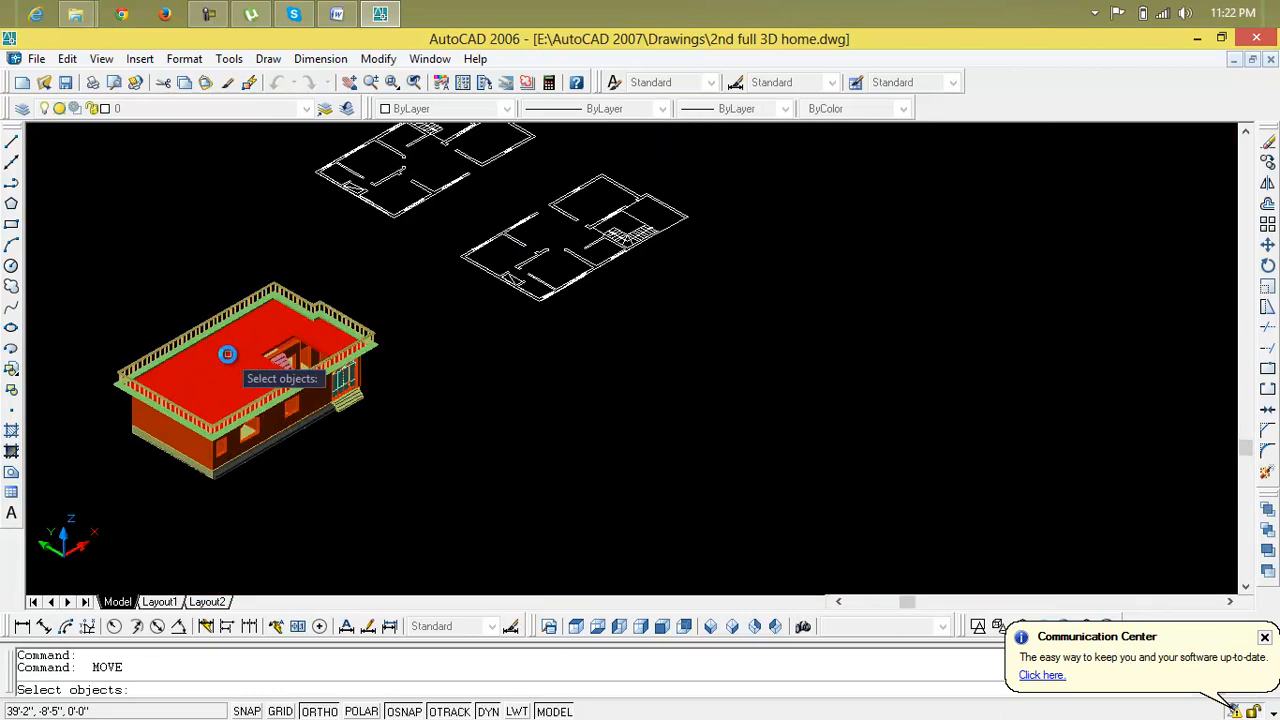
scroll(497, 331, "down", 5)
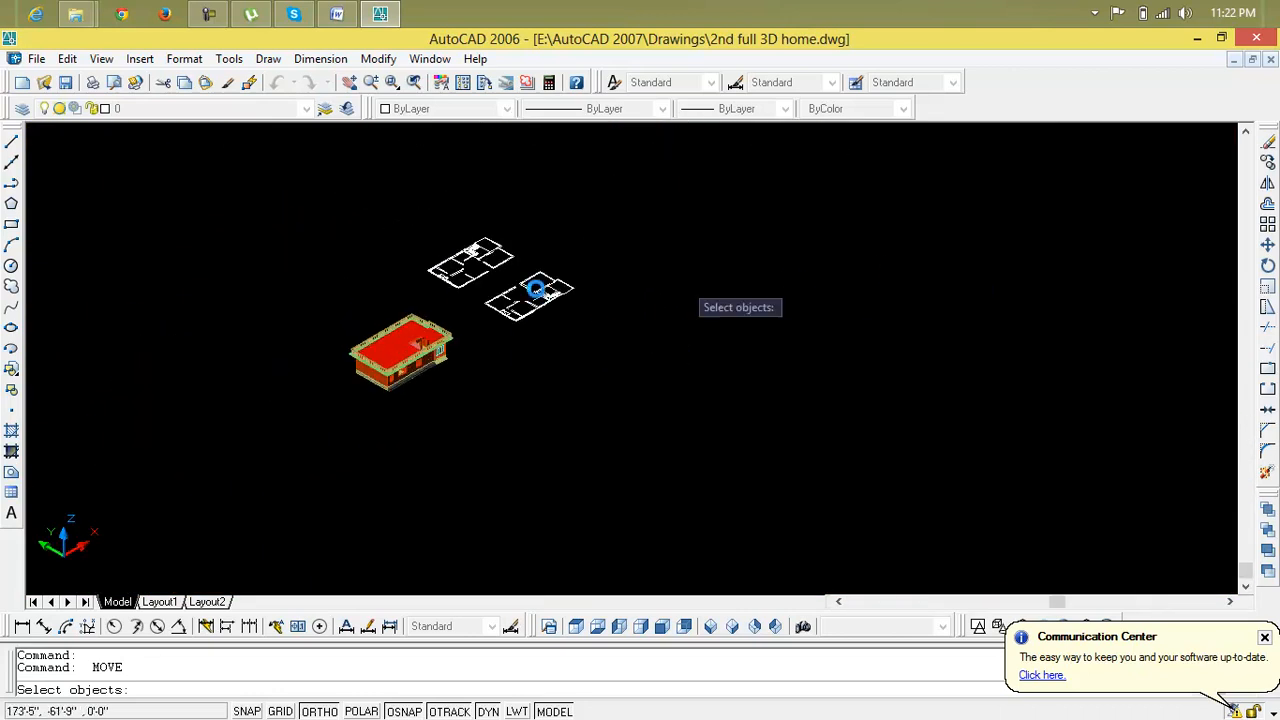
scroll(400, 360, "up", 5)
scroll(360, 373, "up", 3)
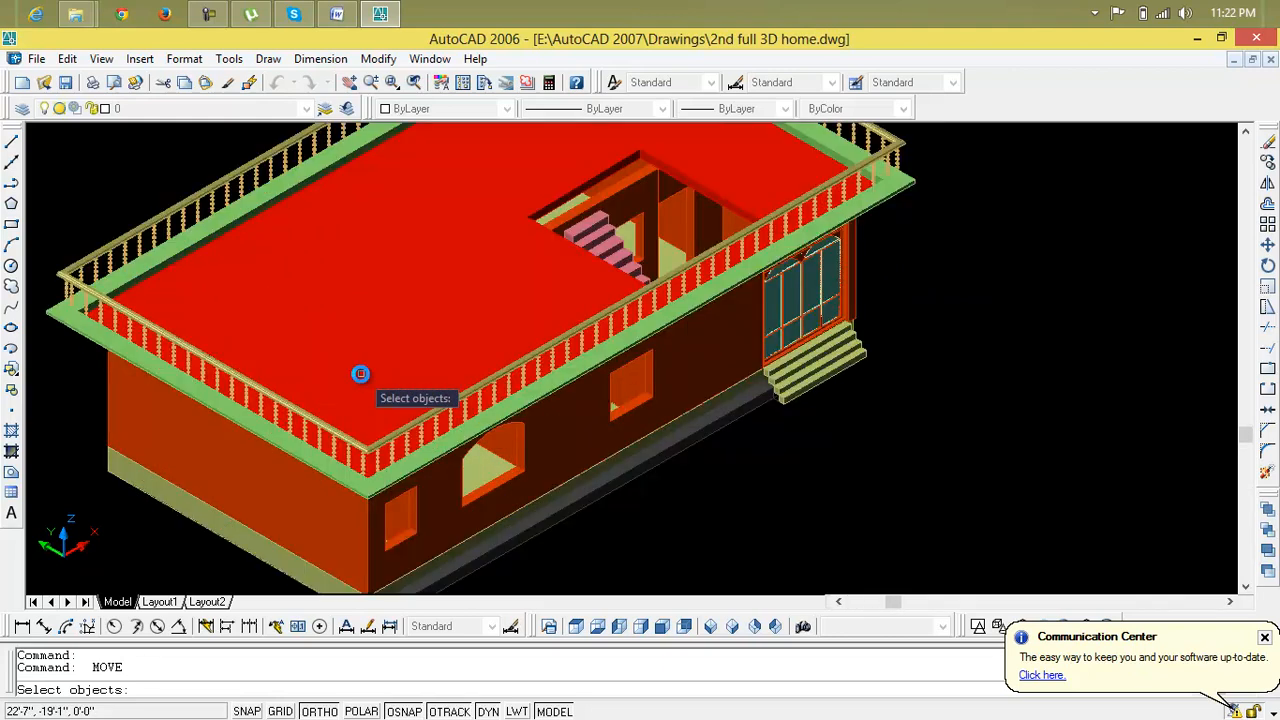
- Undo the move that placed the railing on the house roof
key("Escape")
key("Escape")
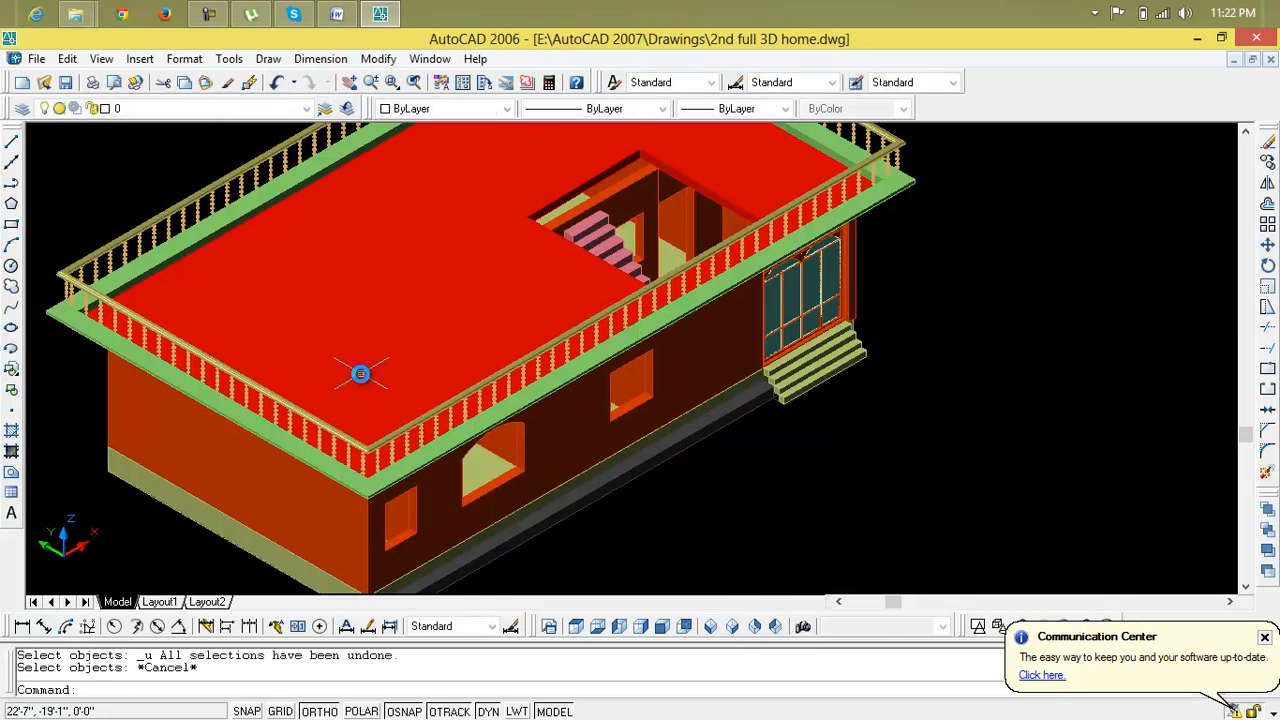
key("ctrl+z")
key("ctrl+z")
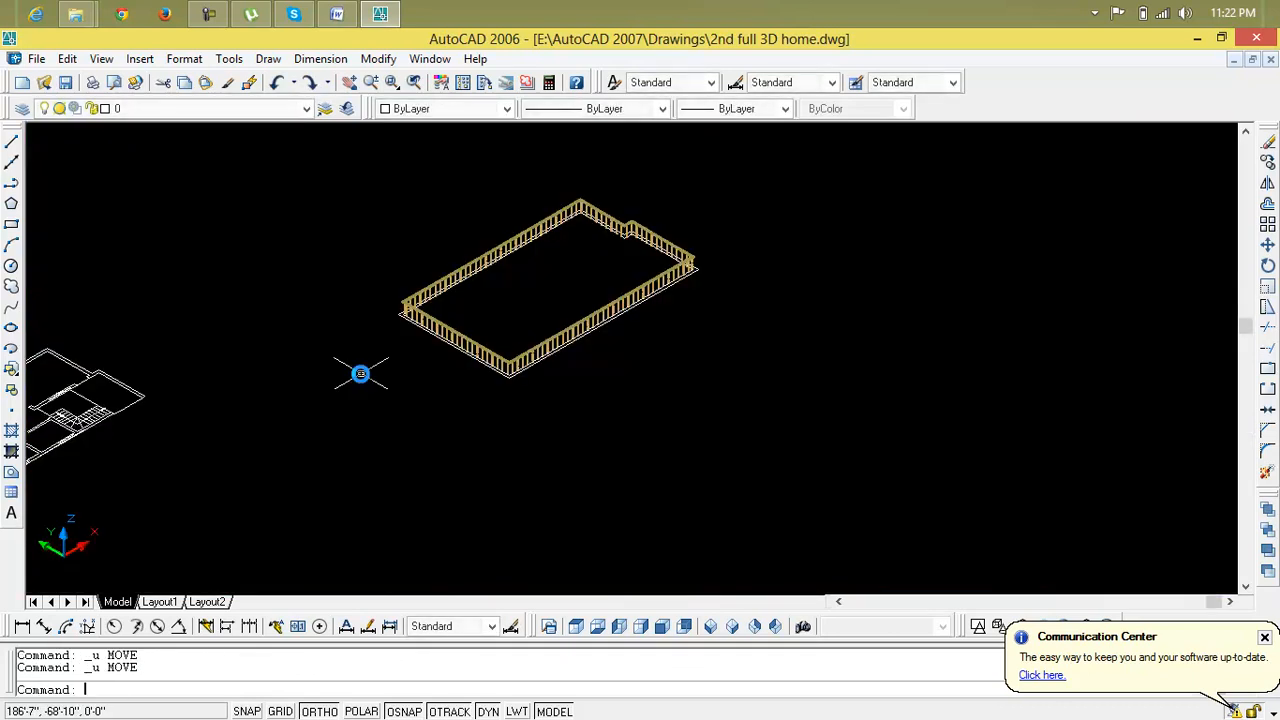
type("n")
key("Return")
left_click(735, 188)
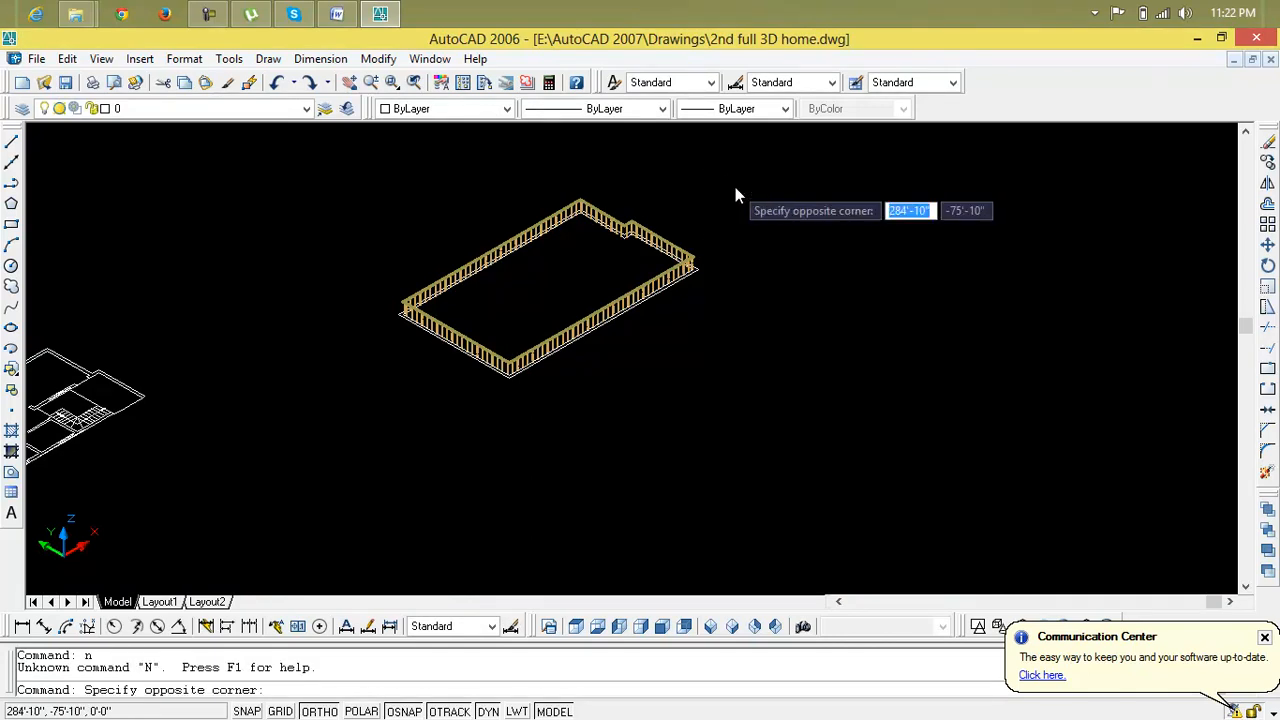
key("Escape")
key("Escape")
key("Escape")
- Move the whole railing, including its path lines, from the outer path line's front corner to the top front corner of the house's green roof edge
type("m")
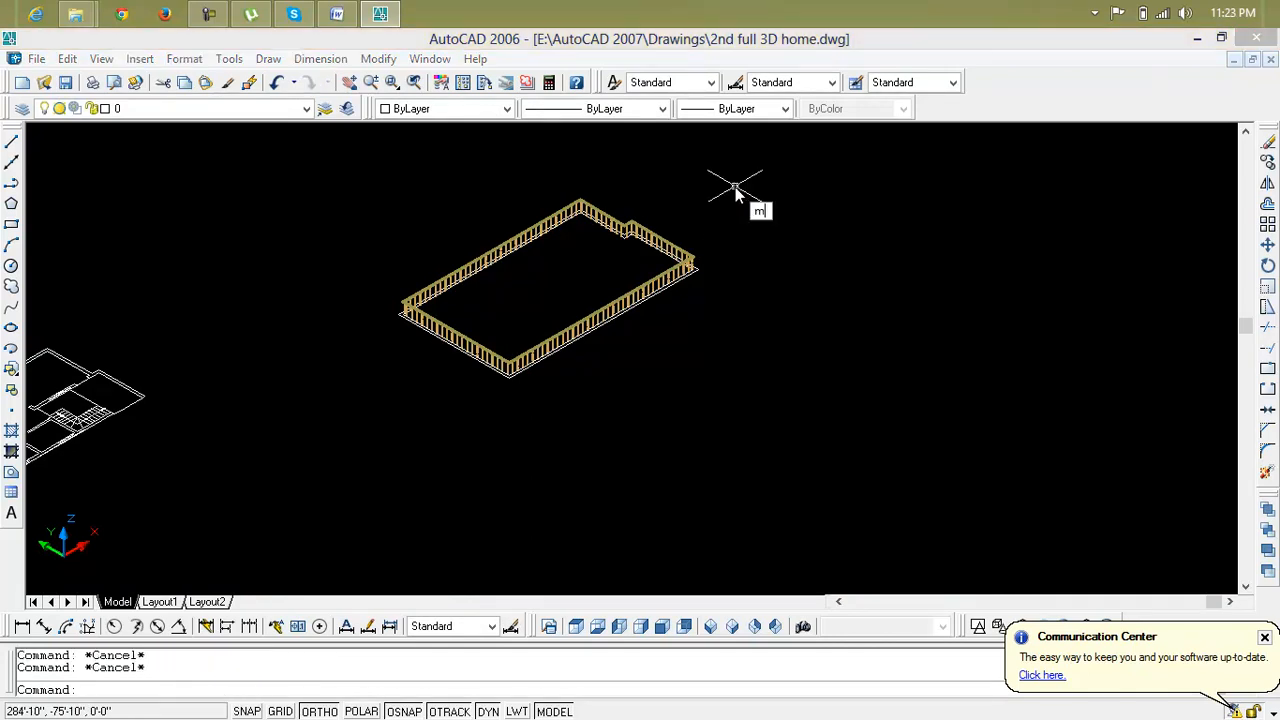
key("Return")
left_click(743, 183)
left_click(370, 418)
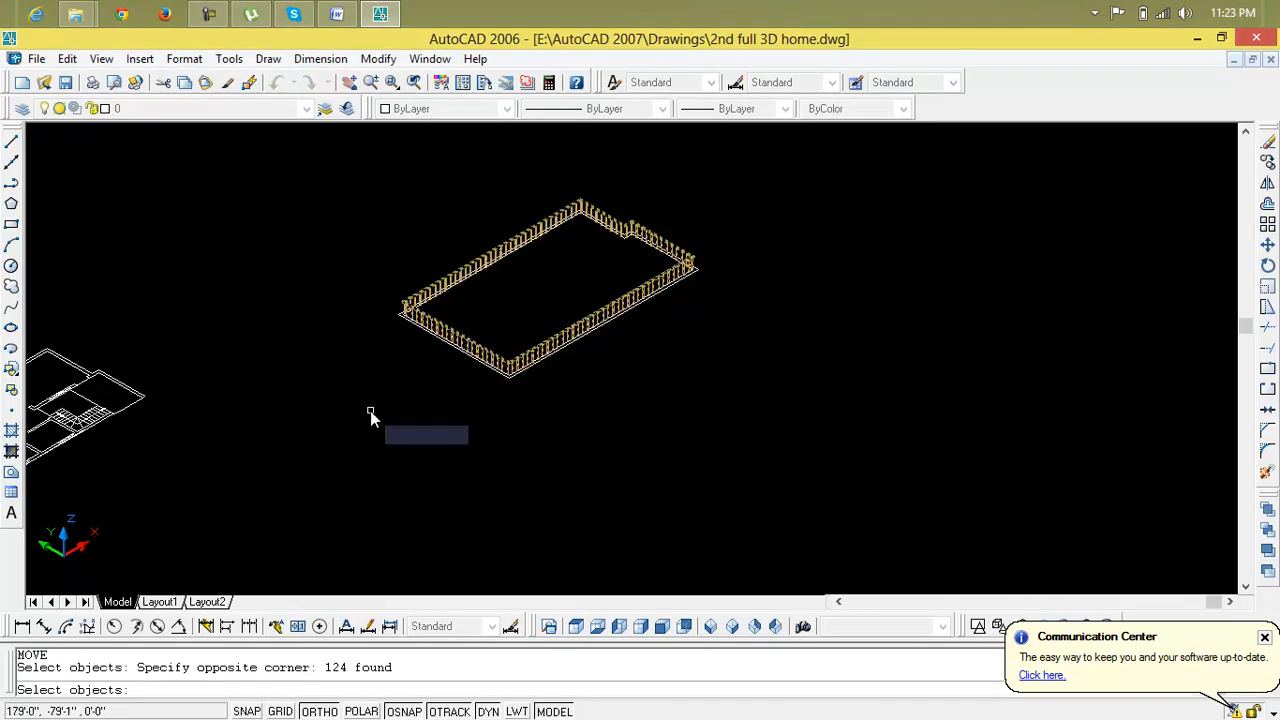
key("Return")
scroll(508, 382, "up", 4)
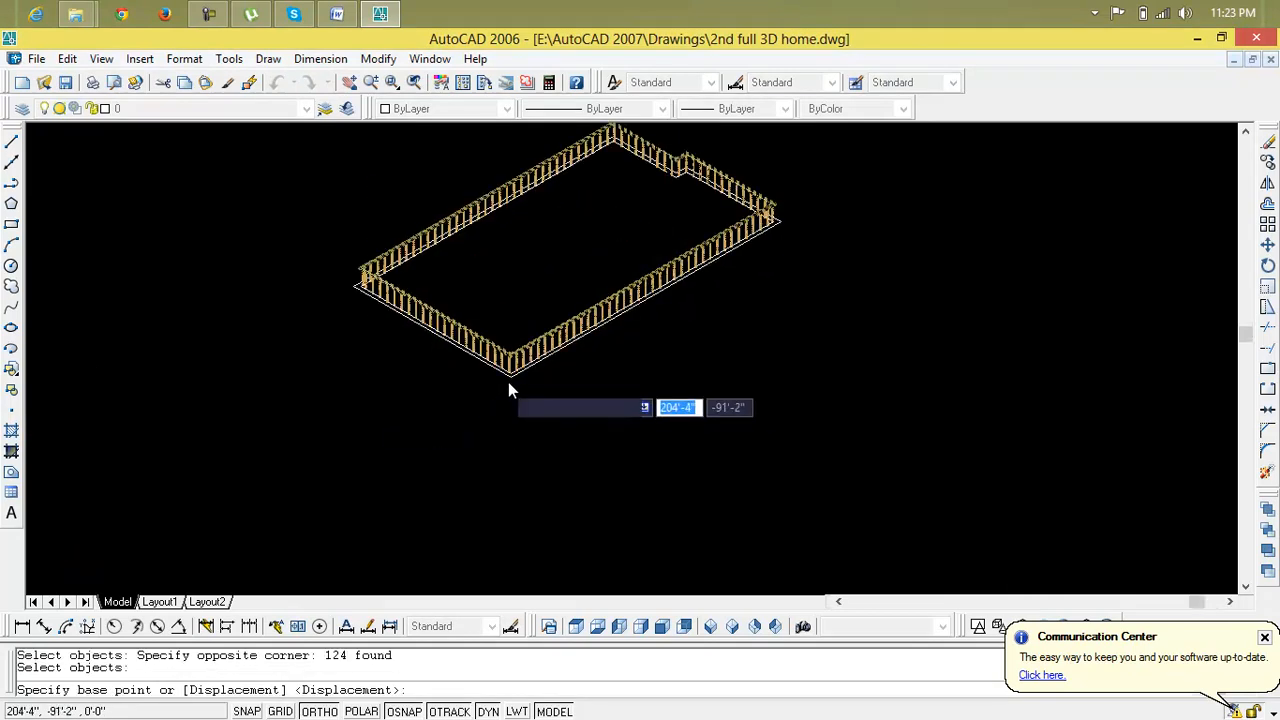
scroll(508, 382, "up", 4)
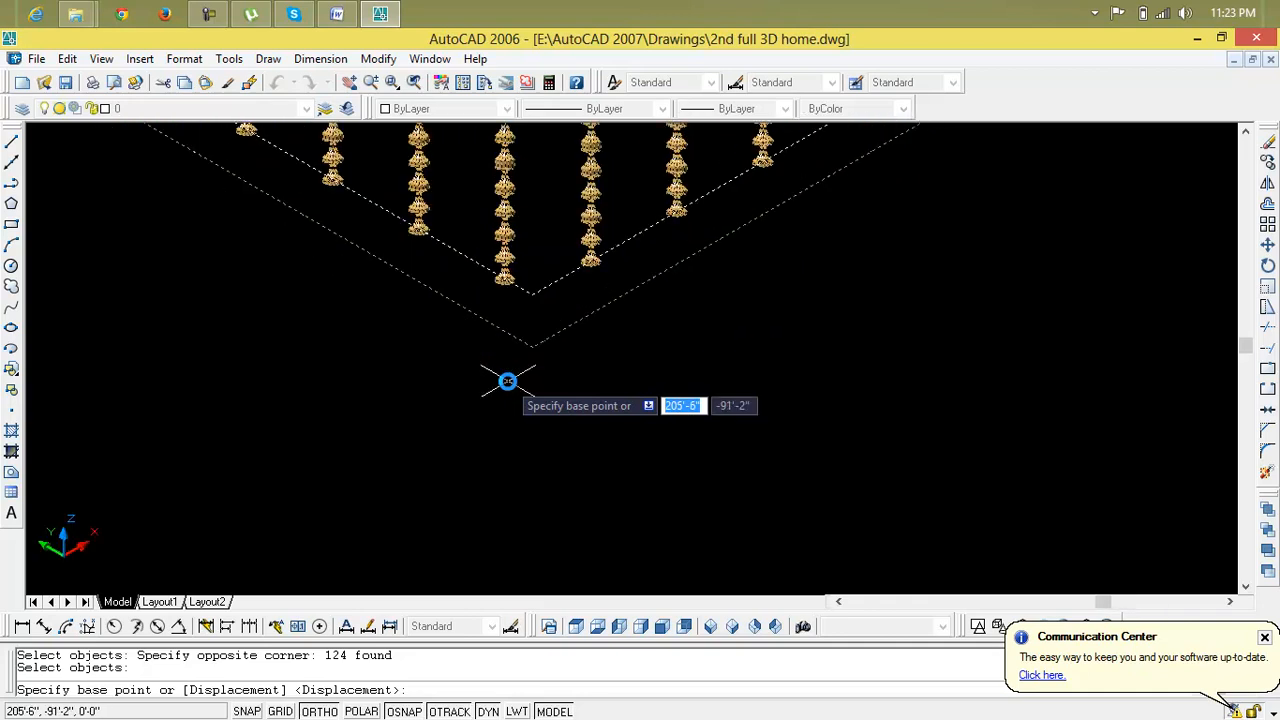
scroll(553, 312, "up", 2)
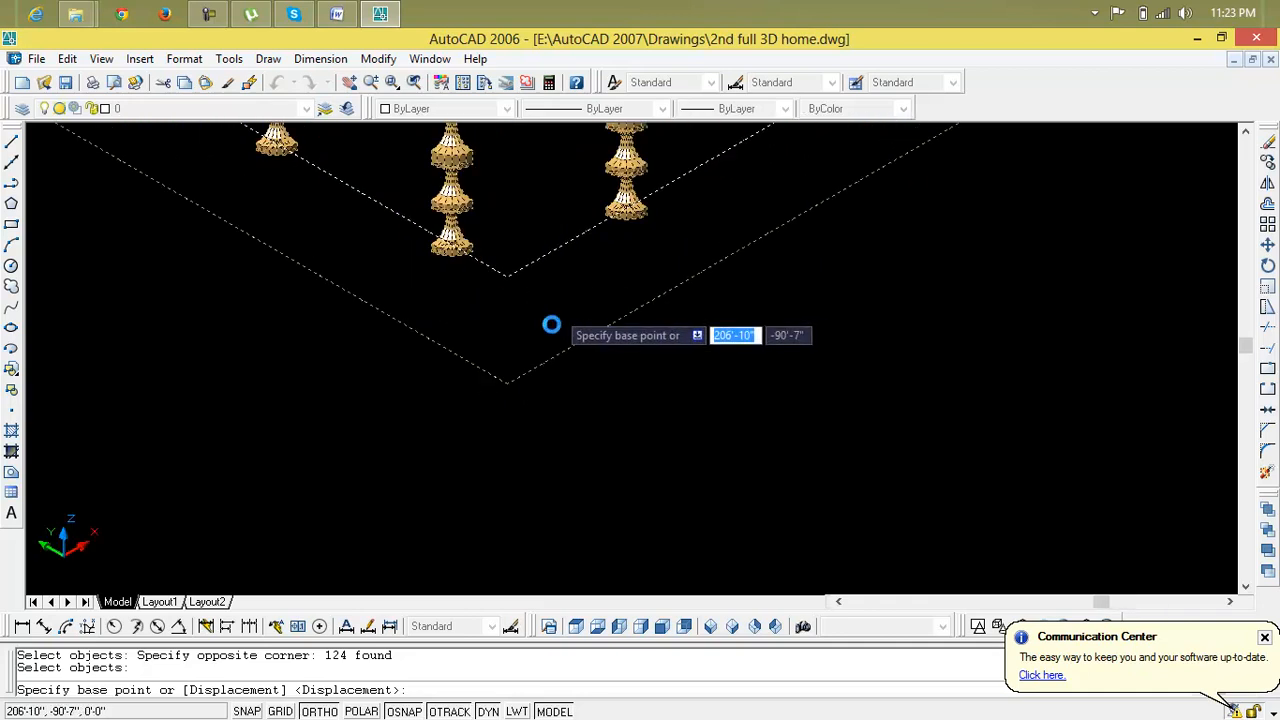
left_click(507, 383)
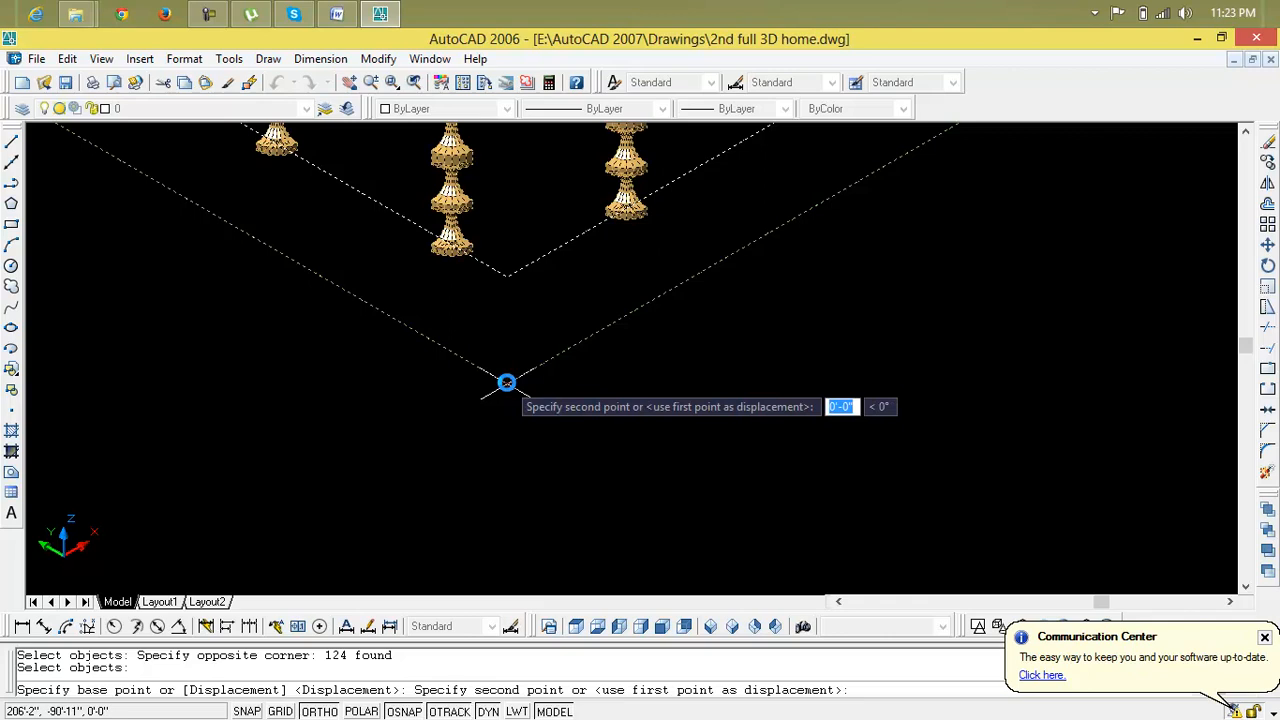
scroll(507, 383, "down", 3)
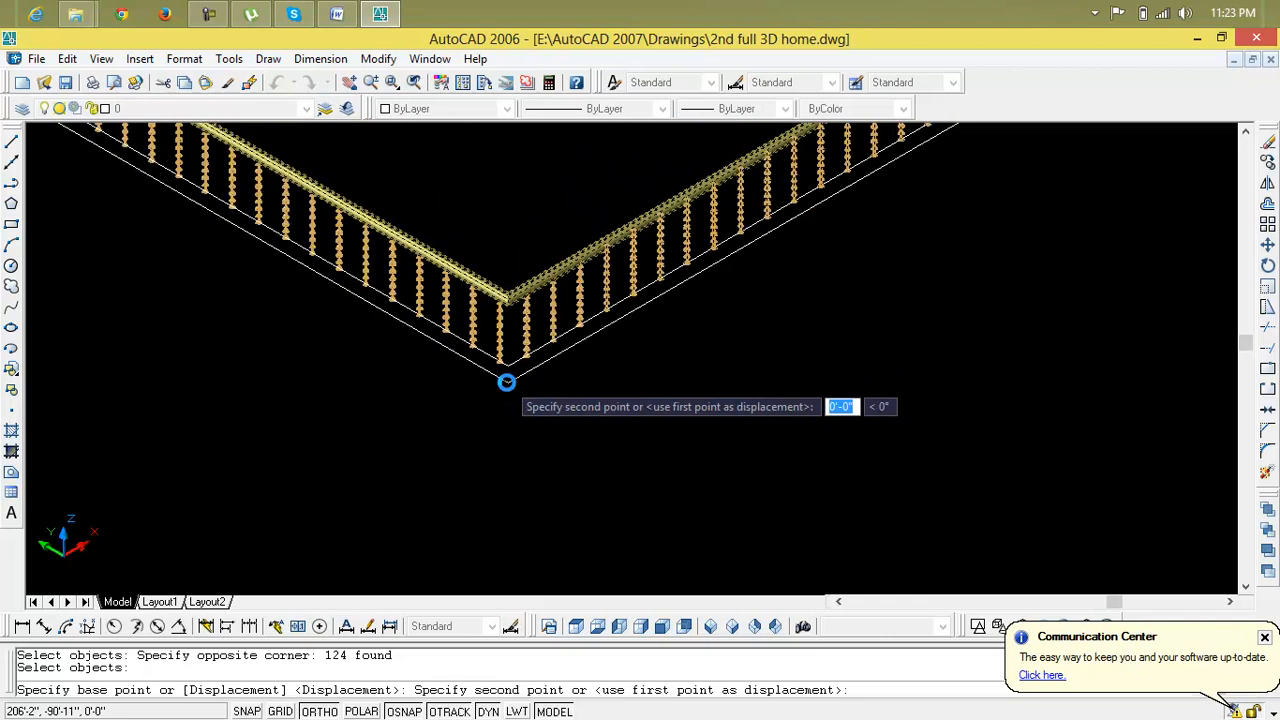
scroll(507, 383, "down", 1)
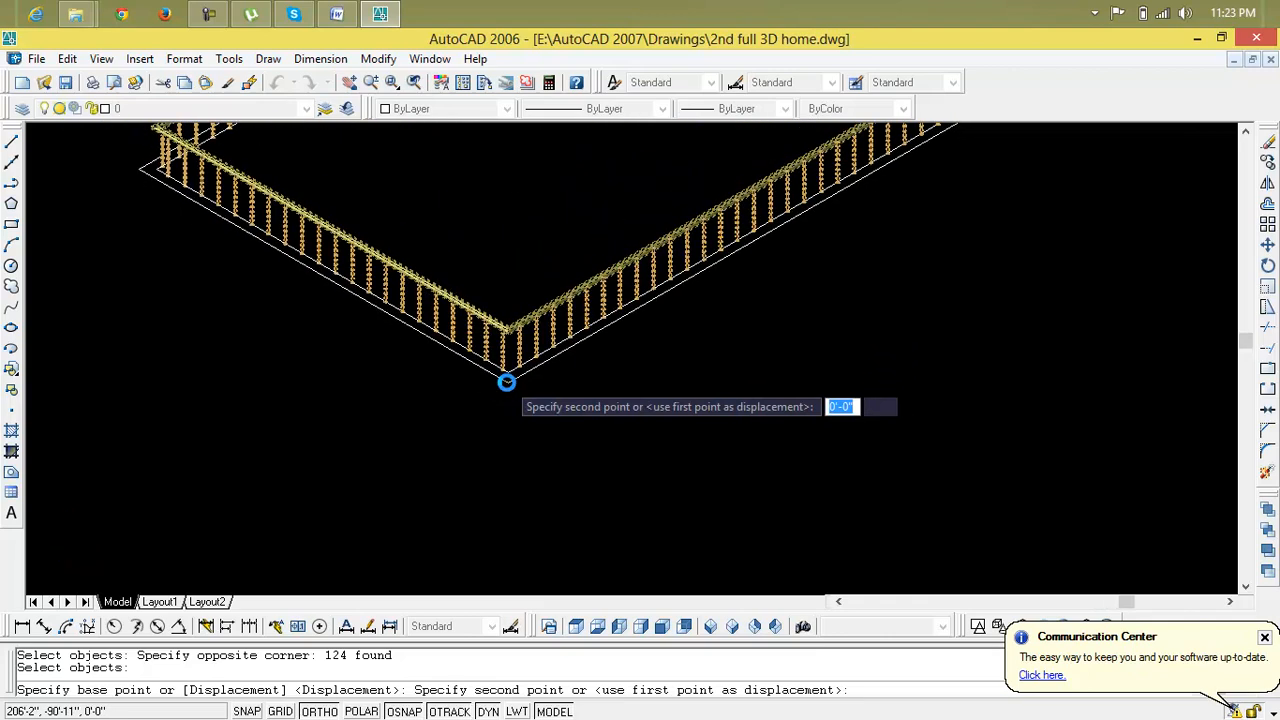
scroll(507, 383, "down", 1)
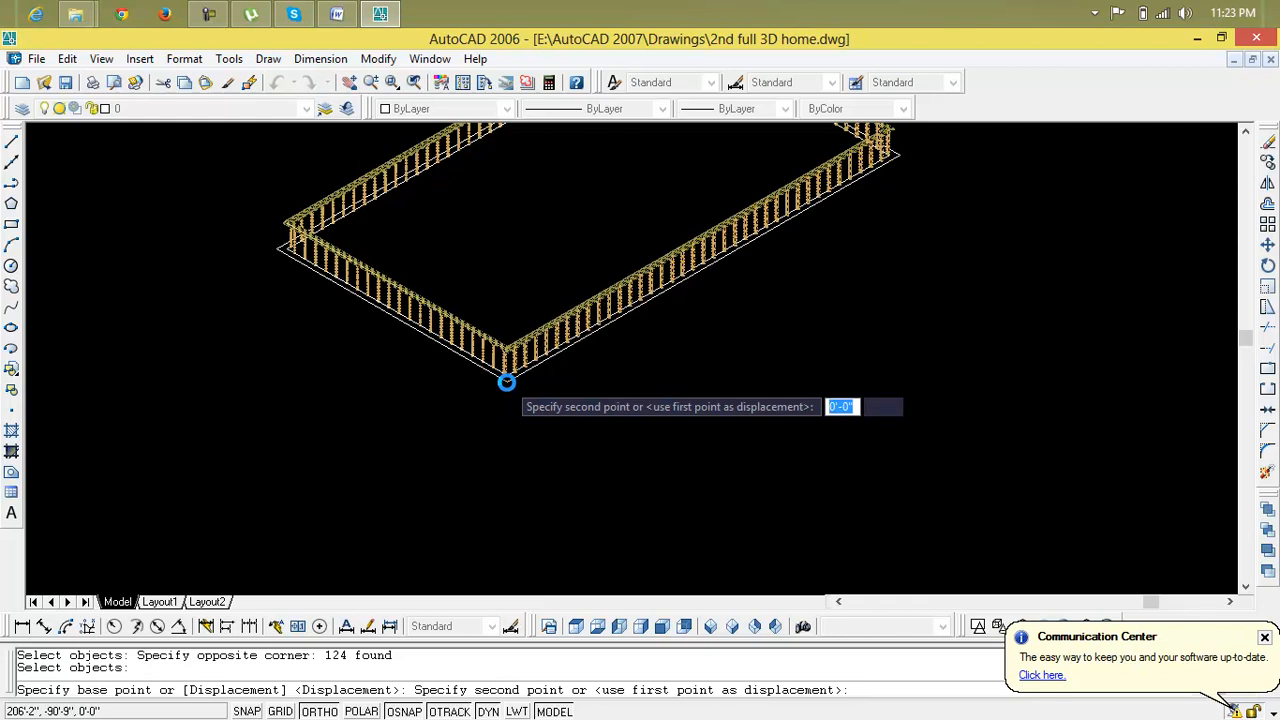
scroll(507, 383, "down", 1)
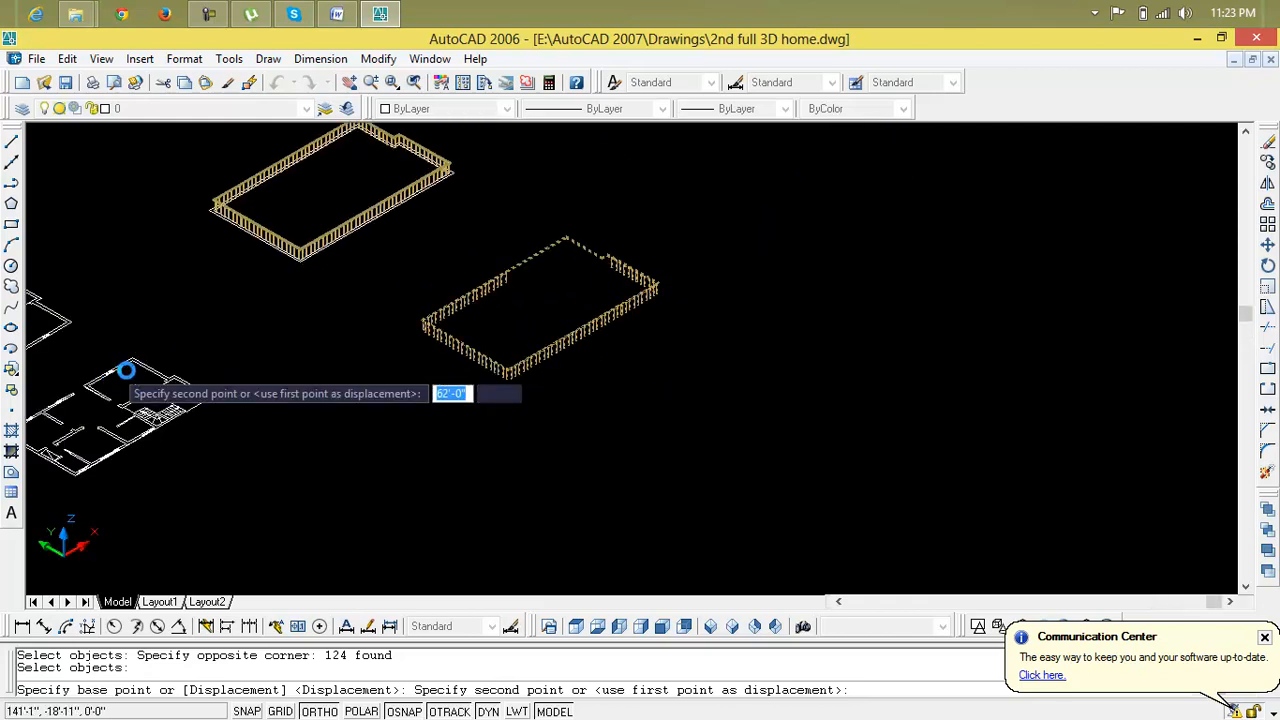
middle_click_drag(237, 359, 357, 380)
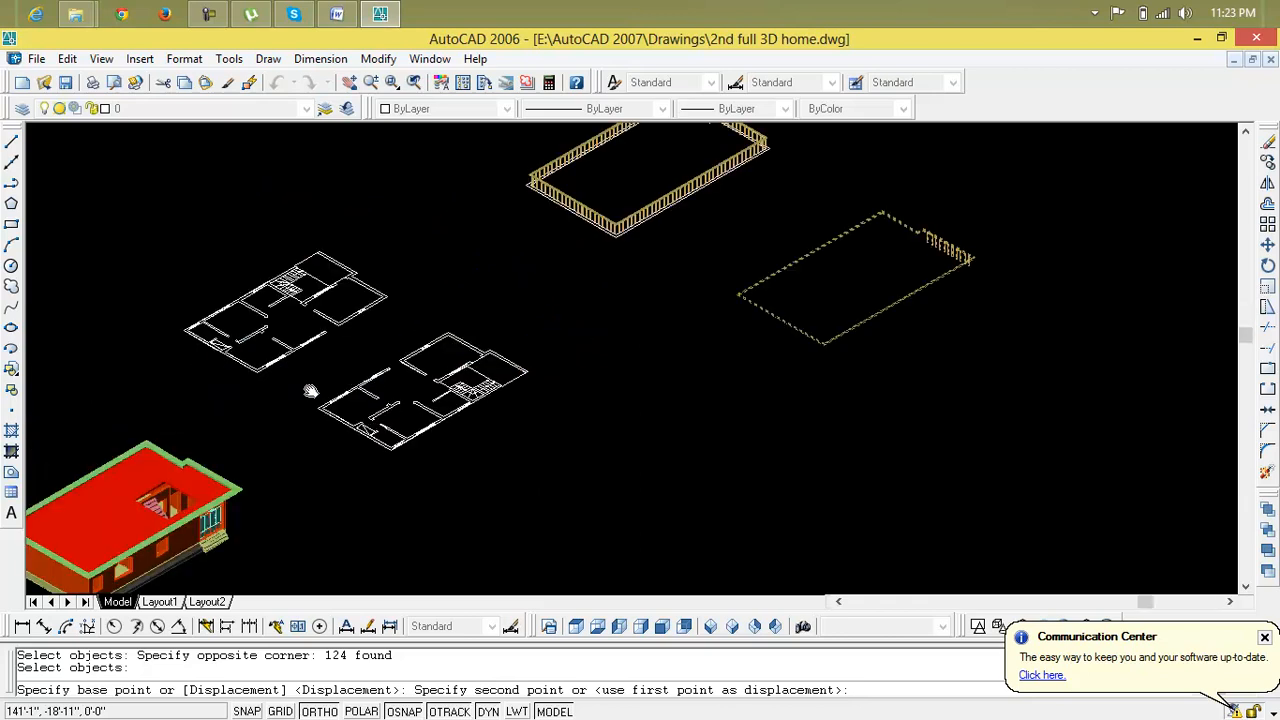
middle_click_drag(273, 401, 494, 275)
scroll(273, 479, "down", 2)
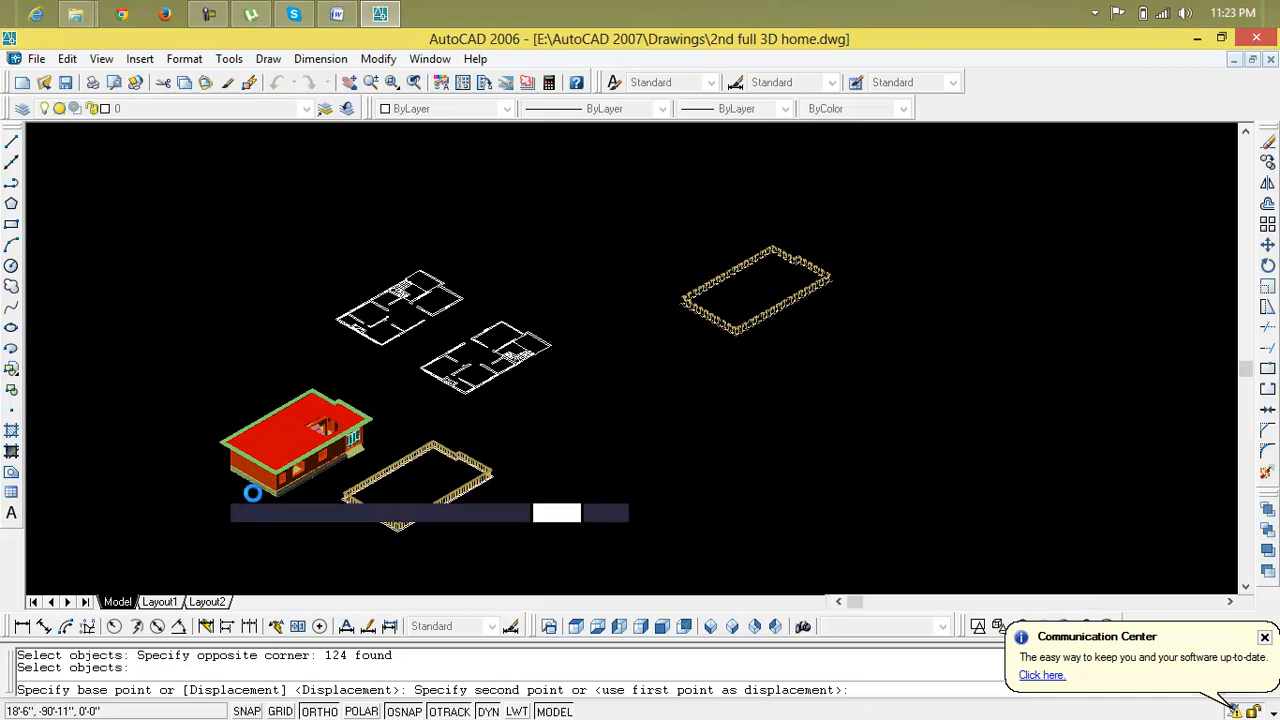
scroll(253, 492, "up", 2)
scroll(252, 492, "down", 3)
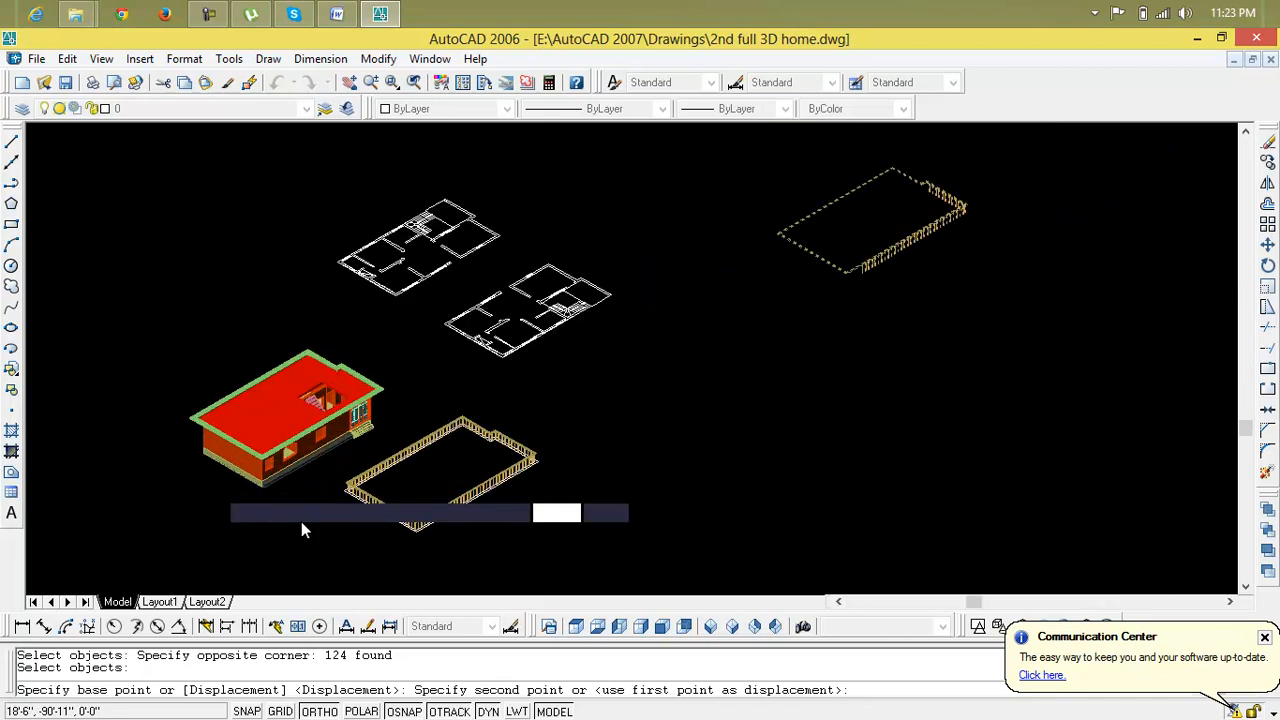
scroll(277, 489, "up", 5)
scroll(230, 422, "up", 8)
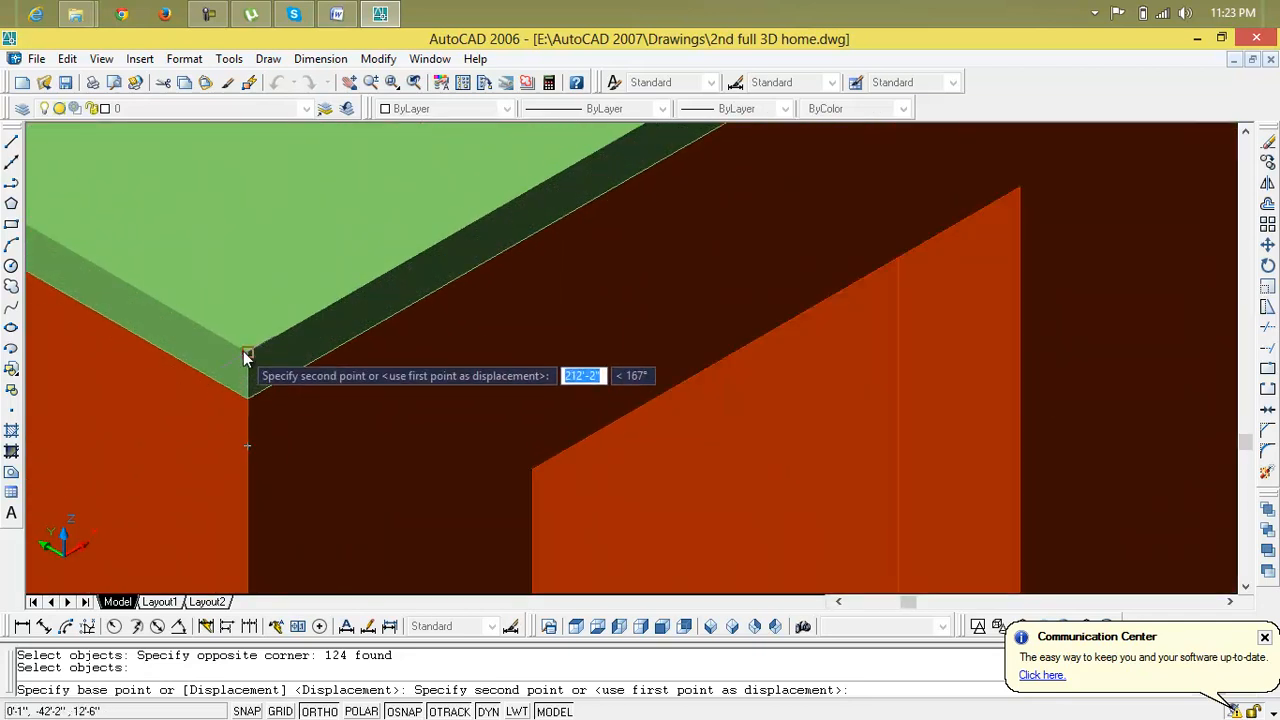
left_click(245, 356)
- Examine the placed railing at the roof's corners, along its green edge and on the house as a whole
scroll(245, 357, "down", 10)
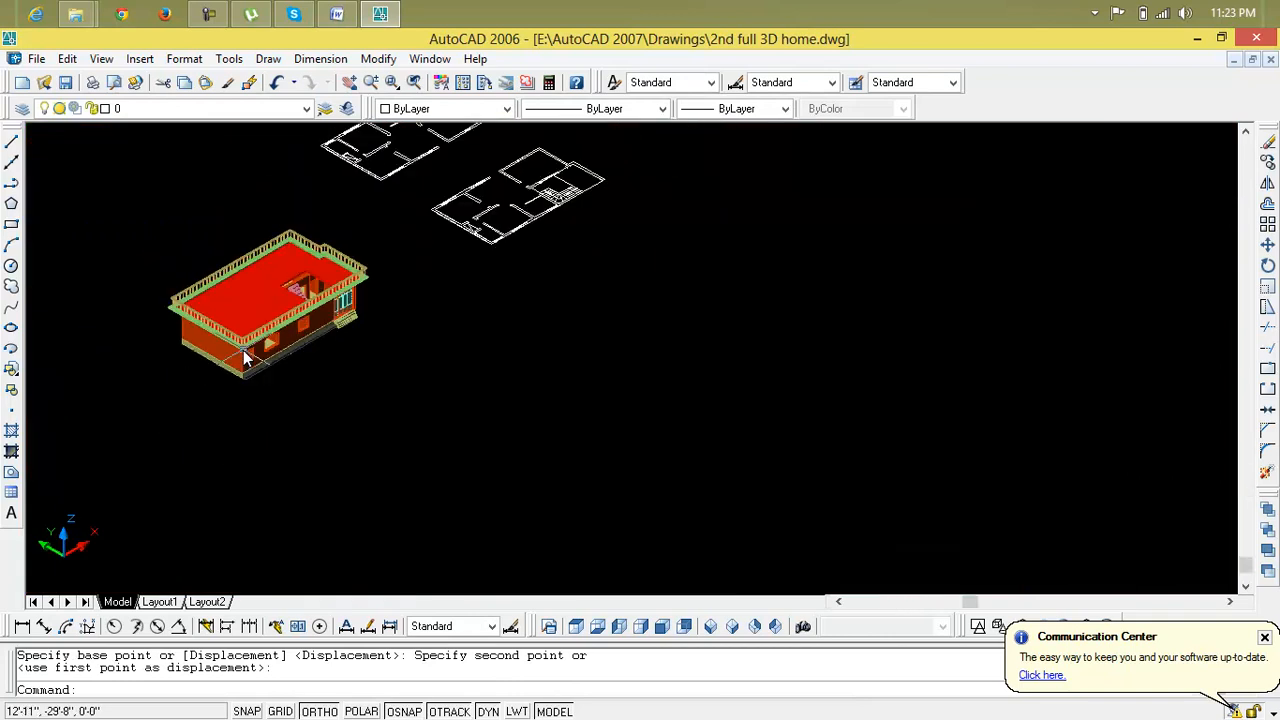
left_click(190, 298)
scroll(190, 296, "up", 4)
middle_click_drag(188, 296, 428, 337)
scroll(386, 328, "up", 6)
scroll(457, 357, "up", 6)
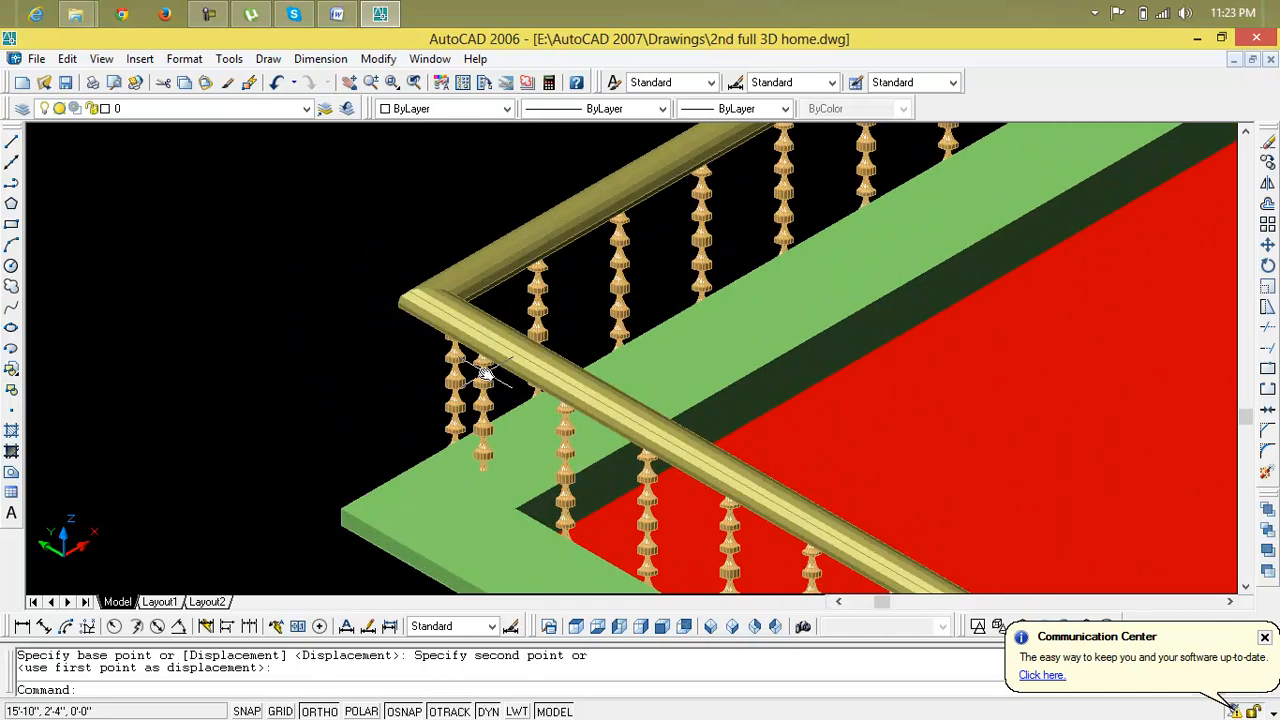
middle_click_drag(486, 371, 483, 479)
scroll(483, 479, "down", 10)
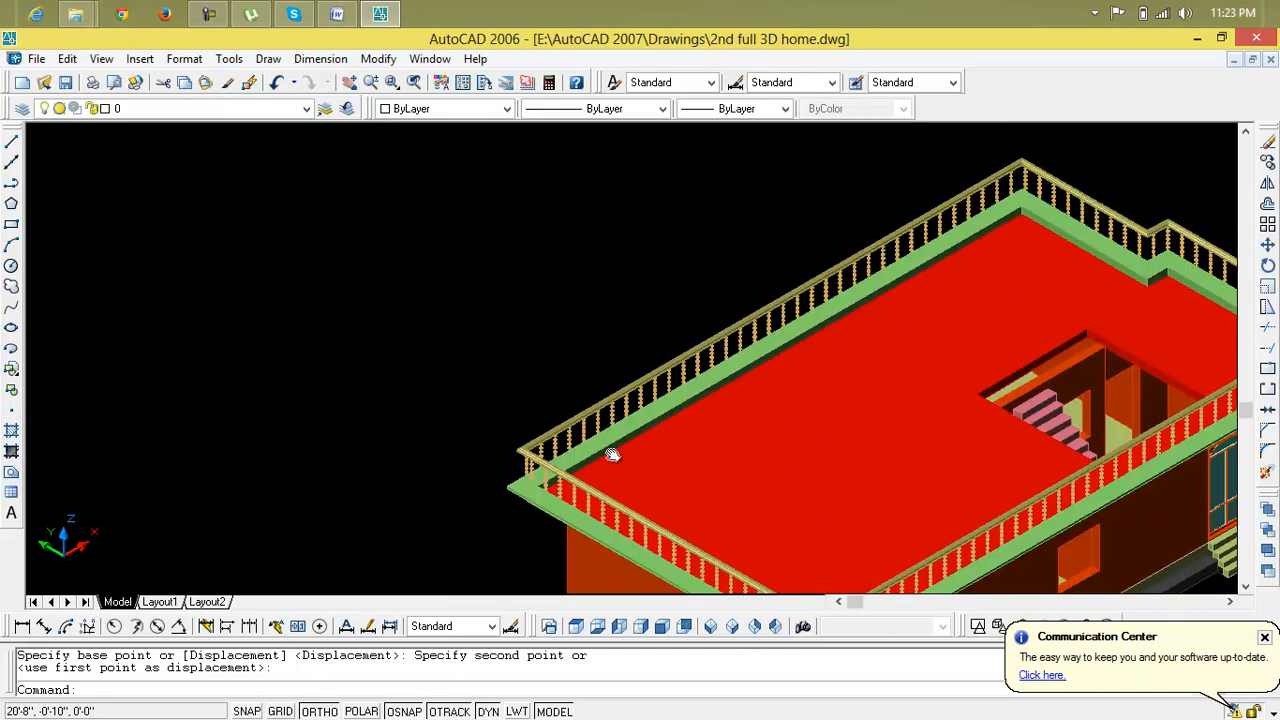
middle_click_drag(403, 400, 343, 381)
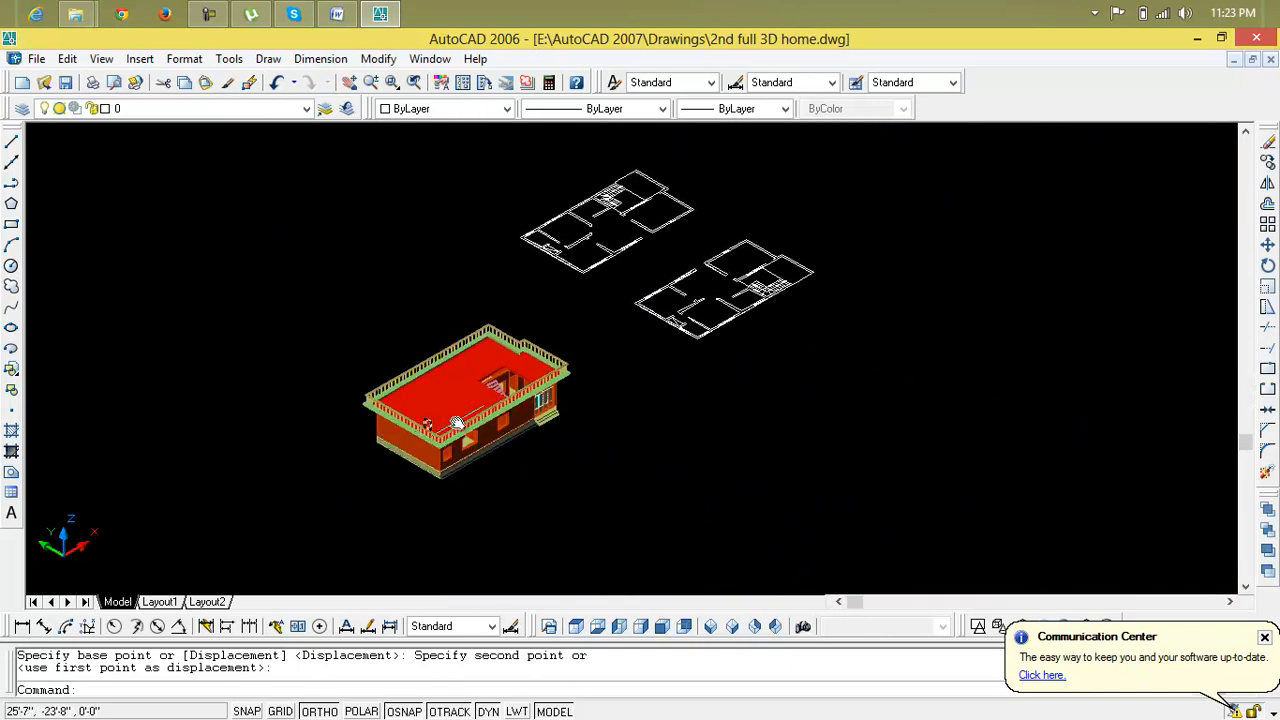
scroll(448, 422, "up", 3)
scroll(449, 440, "up", 3)
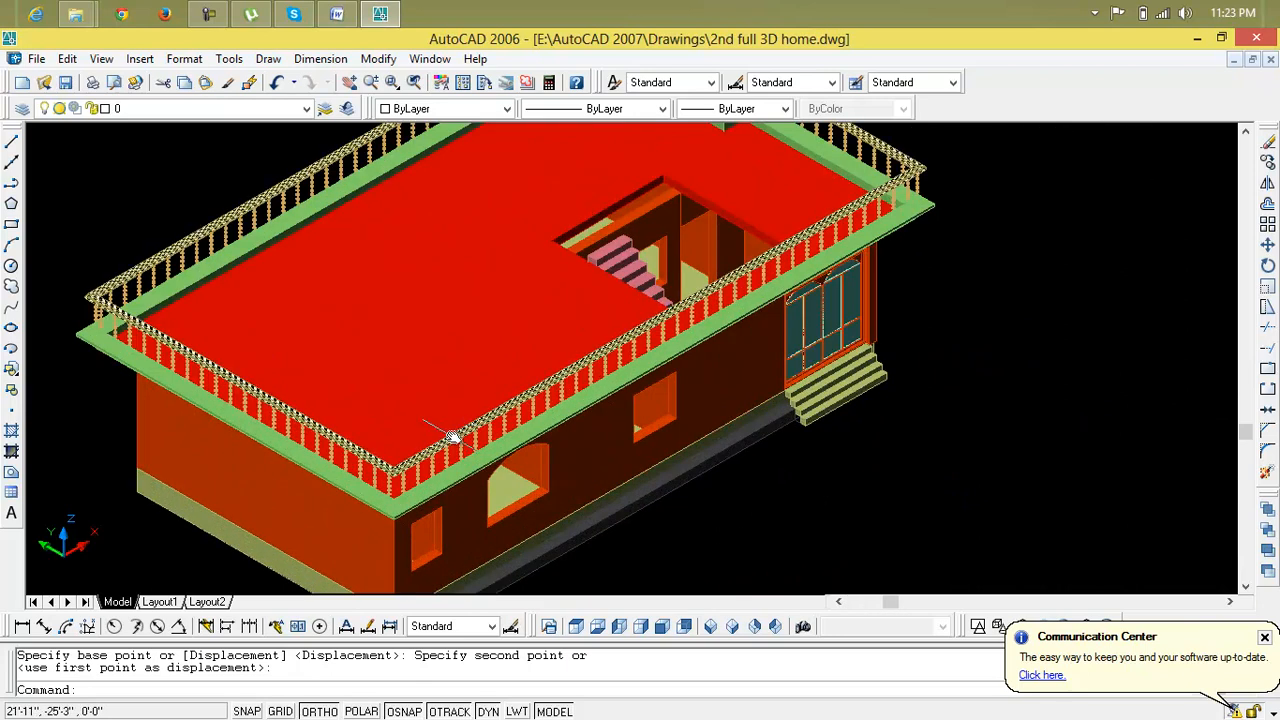
scroll(80, 350, "up", 4)
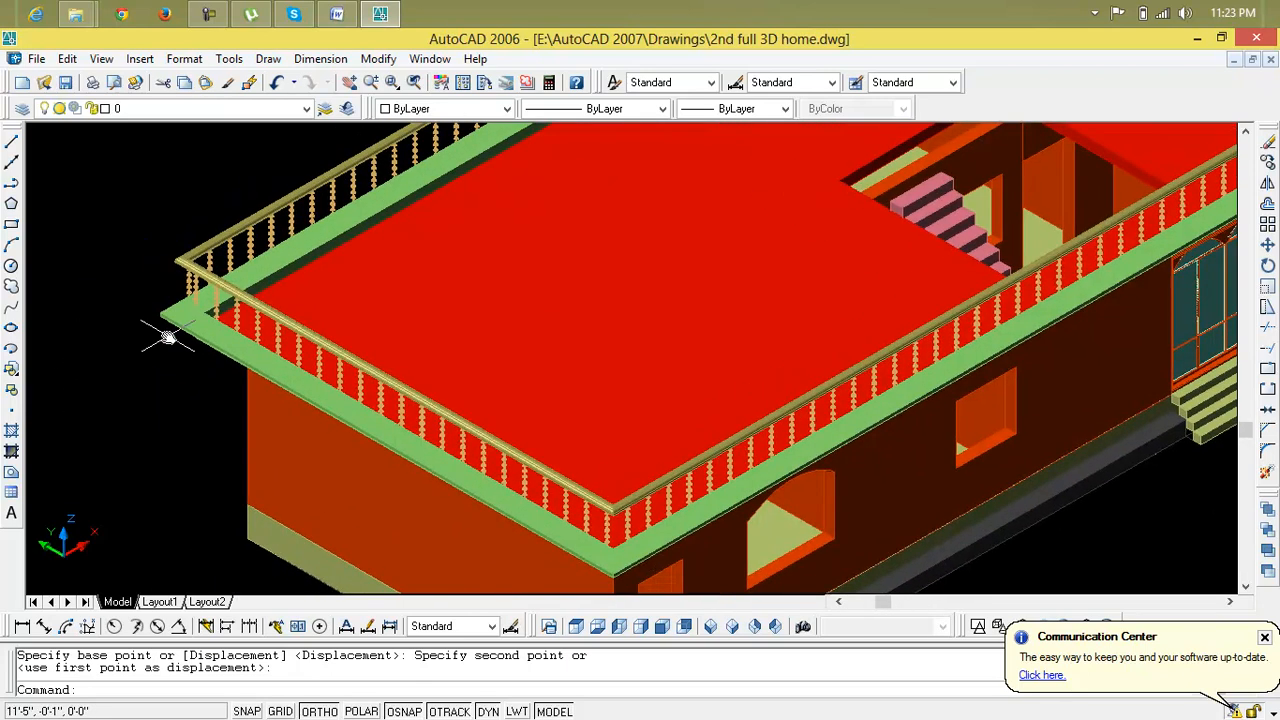
scroll(849, 585, "down", 5)
middle_click_drag(900, 478, 632, 457)
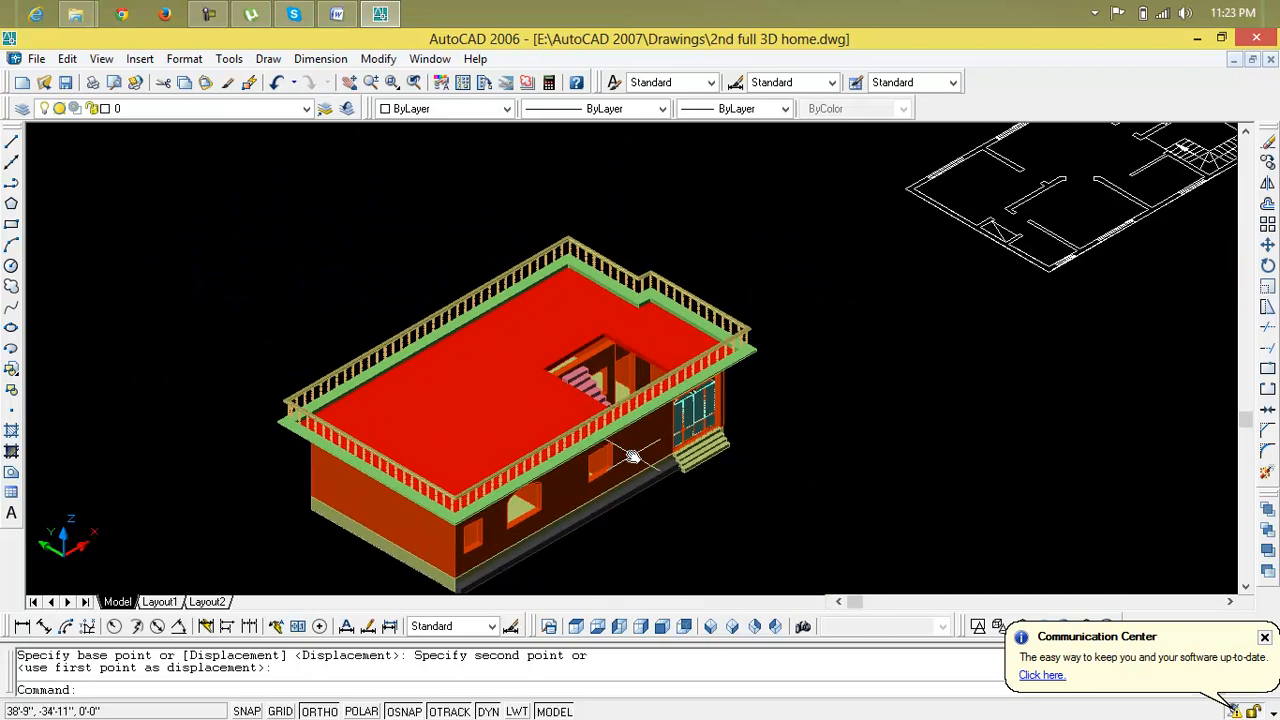